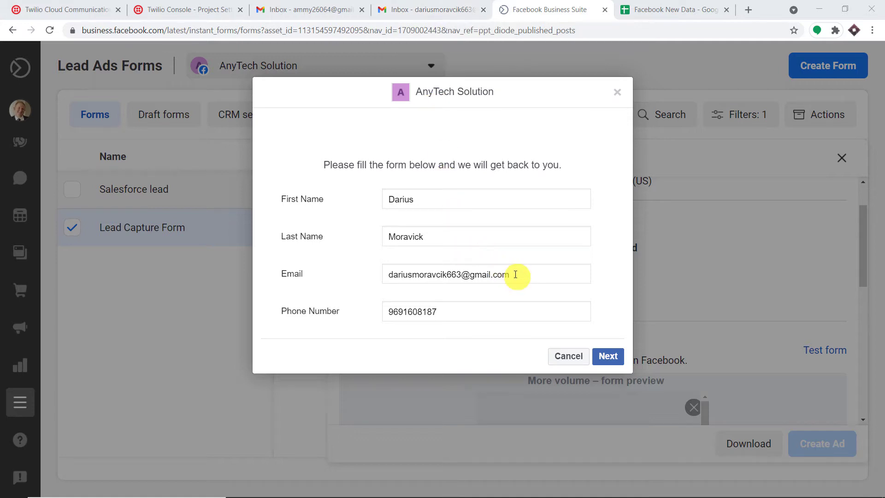
Step: Move past the filled Lead Capture Form preview and submit the test lead on the terms page
{"action": "left_click", "coordinate": [608, 356]}
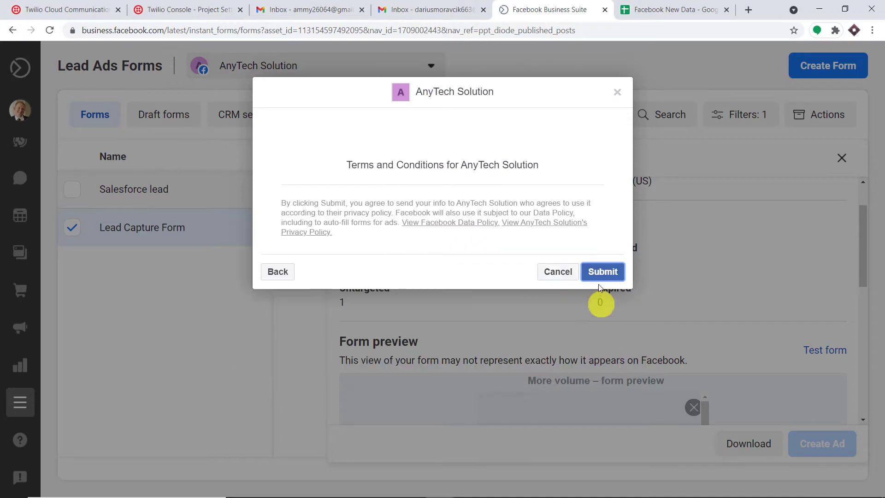
{"action": "left_click", "coordinate": [604, 272]}
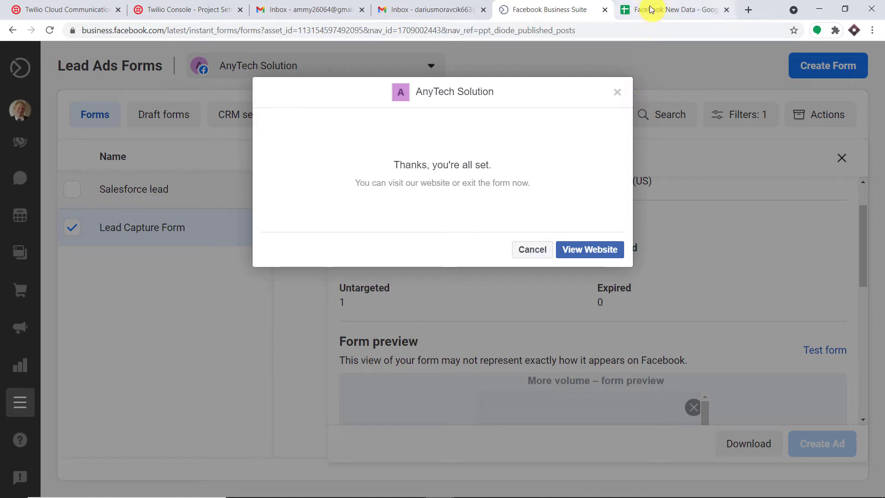
Step: Check the lead's first name, last name, email and phone in row 2 of Facebook New Data
{"action": "left_click", "coordinate": [684, 4]}
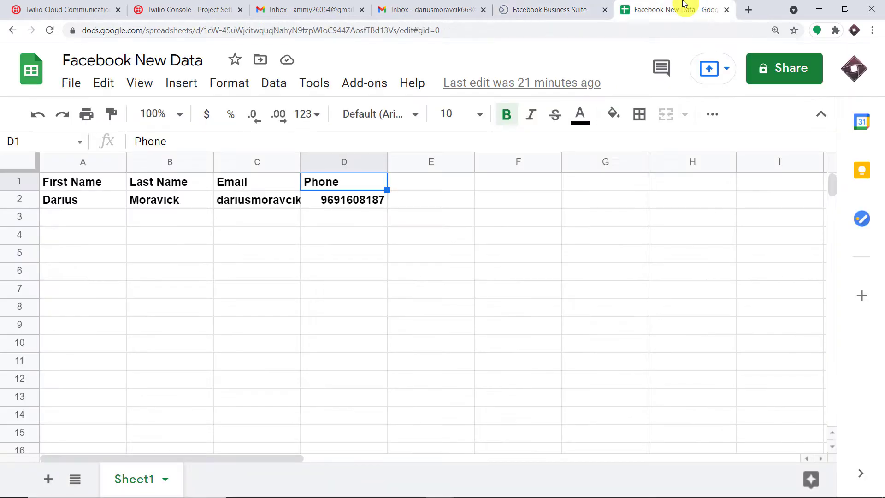
{"action": "scroll", "coordinate": [310, 202], "scroll_direction": "down", "scroll_amount": 2}
{"action": "scroll", "coordinate": [310, 202], "scroll_direction": "up", "scroll_amount": 2}
{"action": "left_click", "coordinate": [60, 208]}
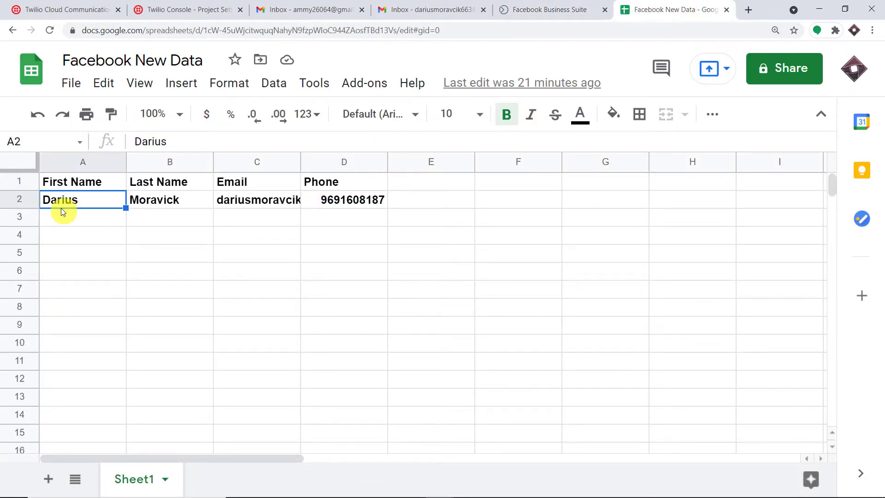
{"action": "left_click", "coordinate": [167, 206]}
{"action": "left_click", "coordinate": [251, 206]}
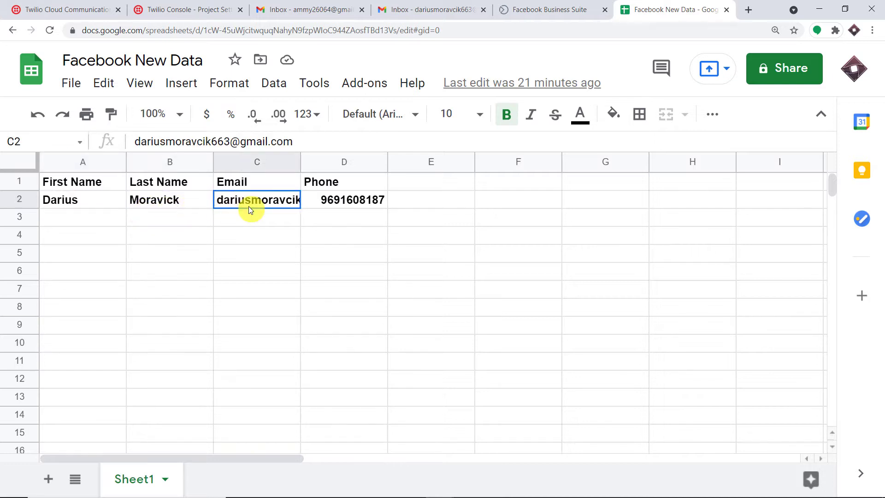
{"action": "left_click", "coordinate": [354, 206]}
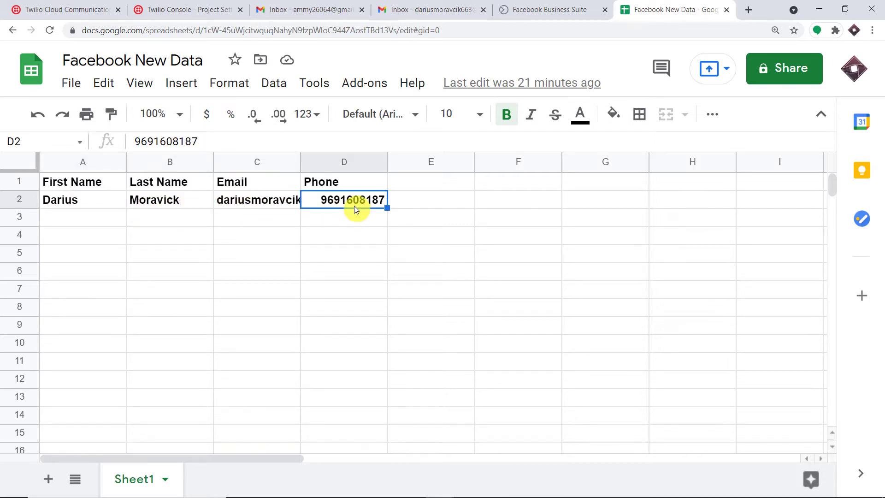
{"action": "left_click", "coordinate": [415, 7]}
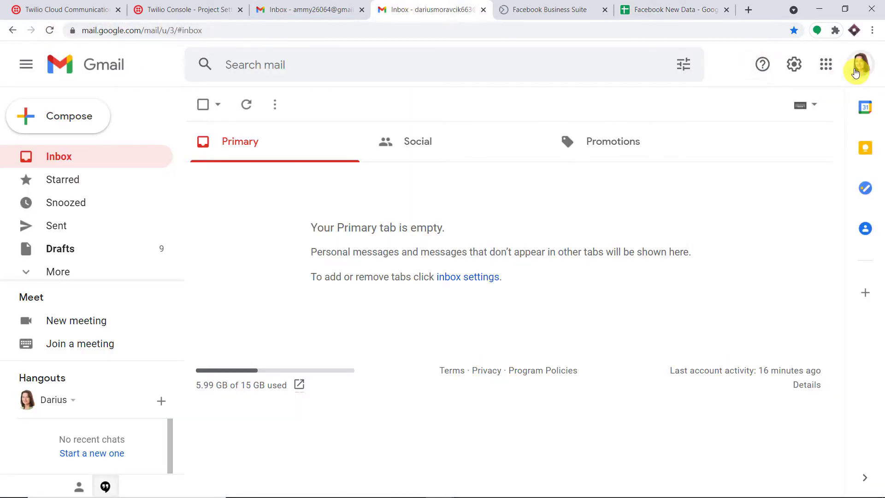
Step: Confirm which account the inbox belongs to and reload it to fetch new mail
{"action": "left_click", "coordinate": [861, 64]}
{"action": "left_click_drag", "start_coordinate": [831, 206], "coordinate": [676, 198]}
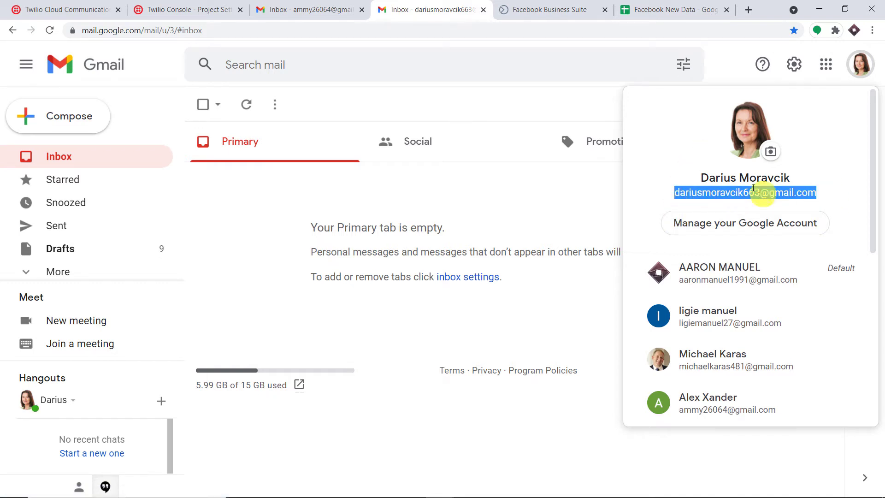
{"action": "left_click", "coordinate": [726, 63]}
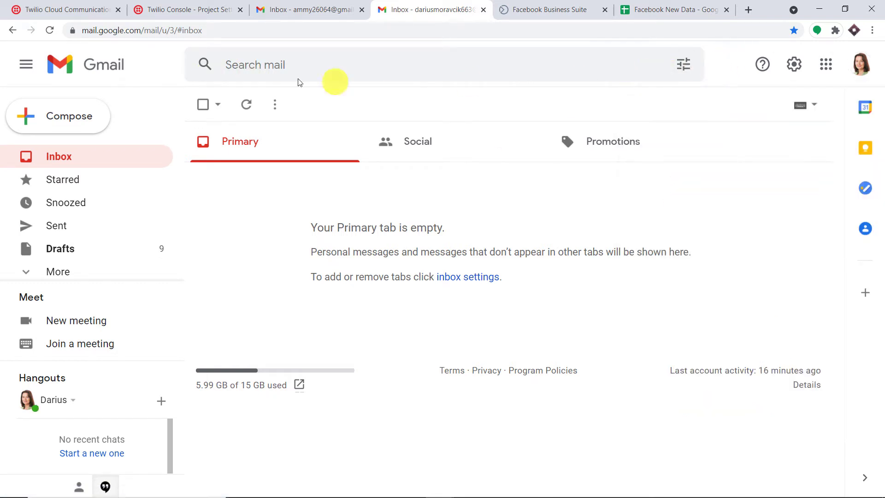
{"action": "left_click", "coordinate": [50, 31]}
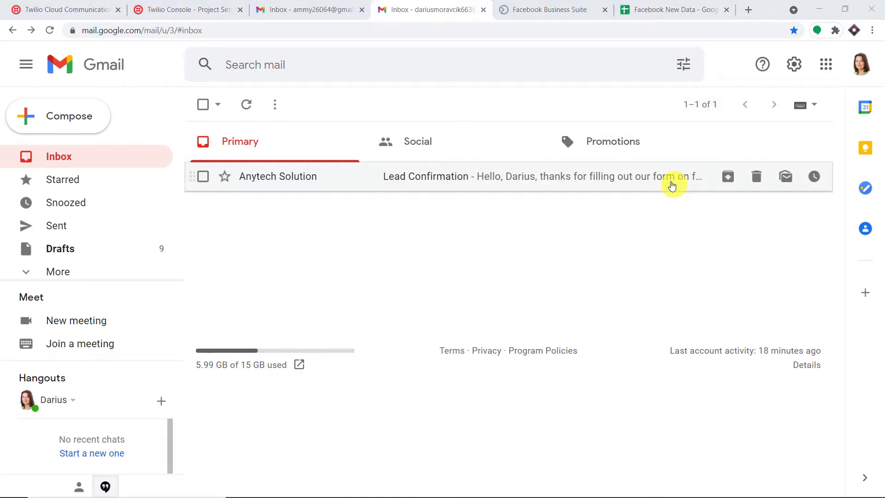
Step: Open the Lead Confirmation email and review its subject, message and phone number
{"action": "left_click", "coordinate": [672, 185]}
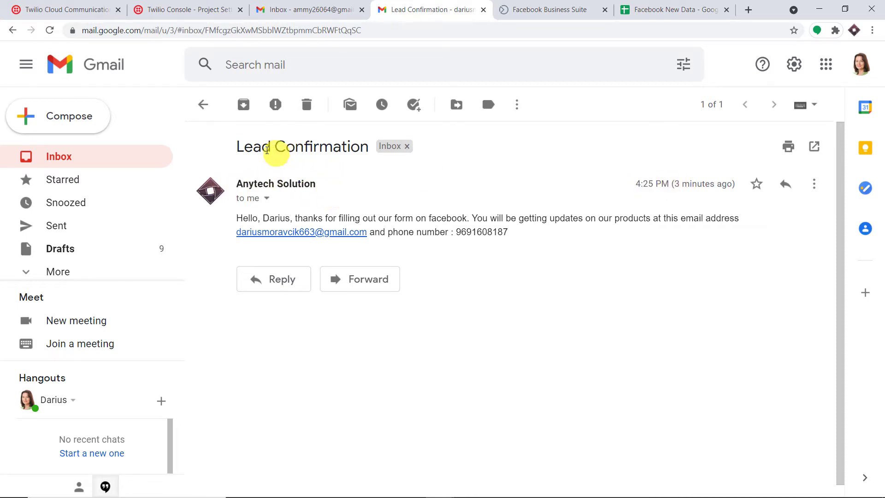
{"action": "left_click_drag", "start_coordinate": [238, 146], "coordinate": [367, 150]}
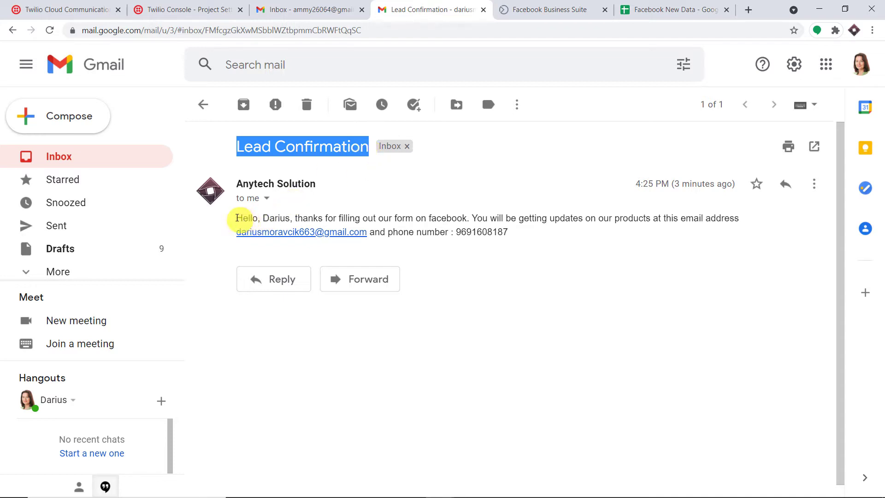
{"action": "left_click_drag", "start_coordinate": [233, 221], "coordinate": [279, 219]}
{"action": "left_click", "coordinate": [348, 206]}
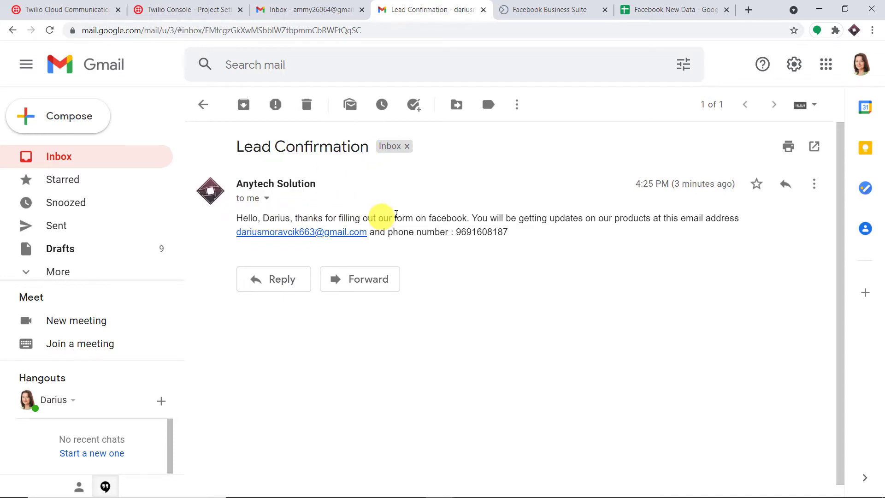
{"action": "left_click_drag", "start_coordinate": [477, 218], "coordinate": [231, 231]}
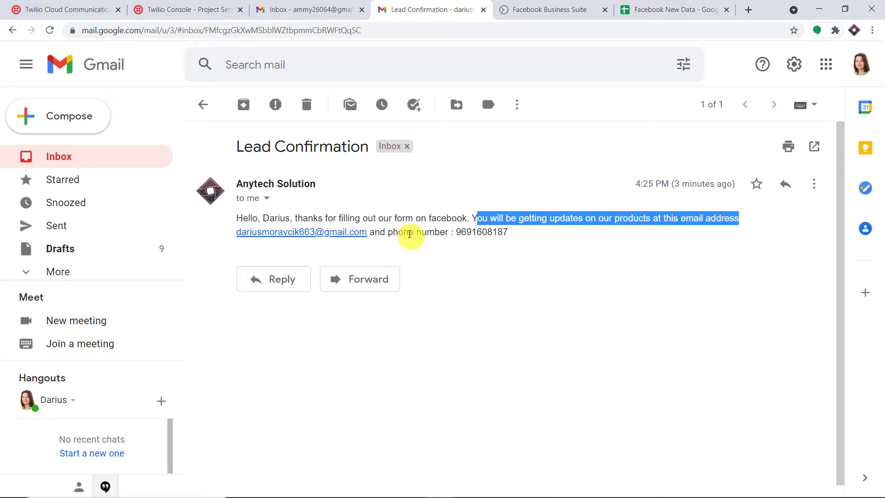
{"action": "left_click_drag", "start_coordinate": [388, 233], "coordinate": [521, 237]}
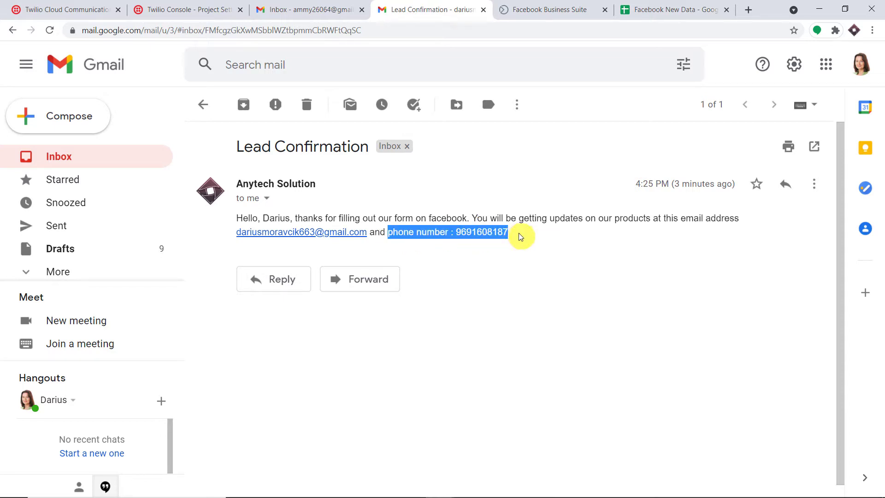
{"action": "left_click", "coordinate": [535, 251]}
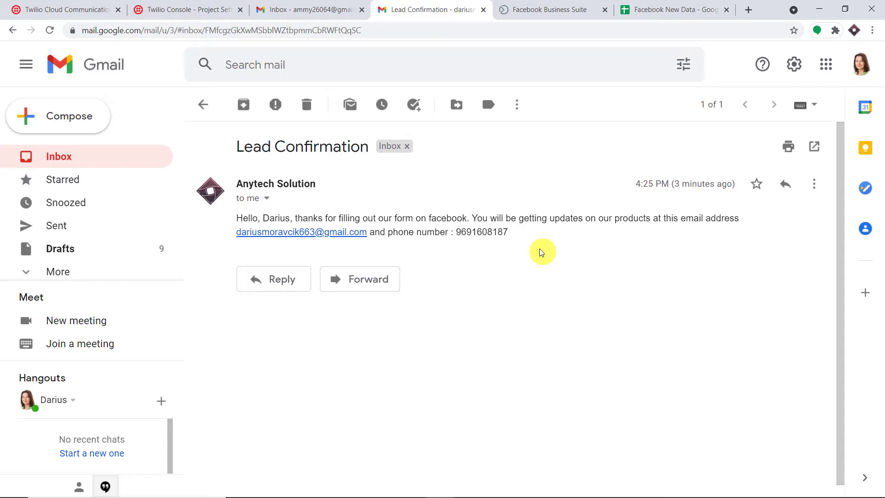
{"action": "key", "text": "alt+Tab"}
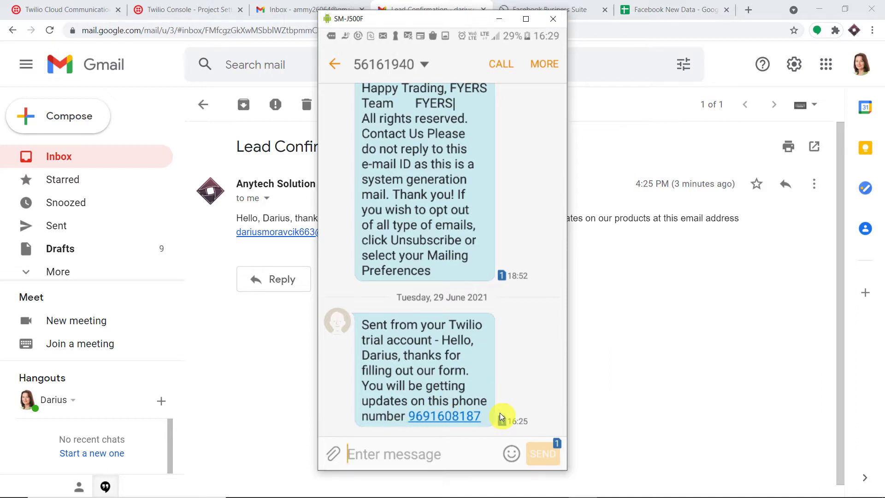
Step: Minimise the SM-J500F phone mirror after reading the Twilio SMS
{"action": "left_click", "coordinate": [499, 21]}
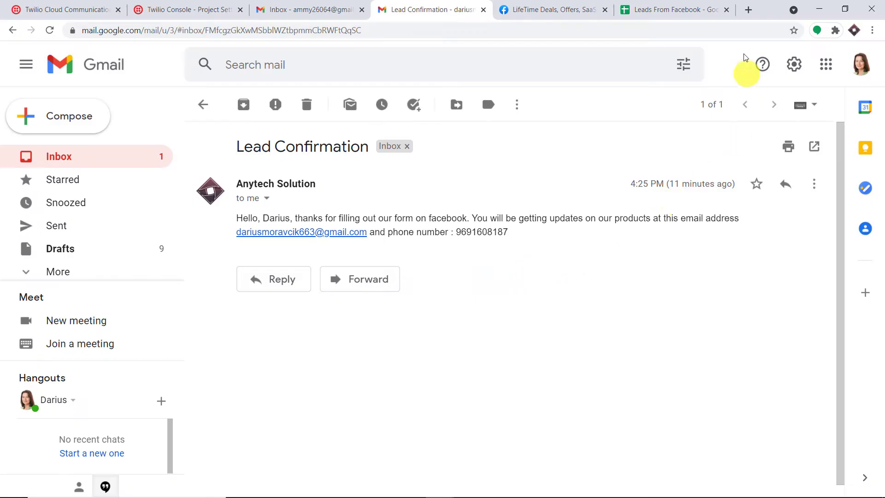
Step: Load pabbly.com in a new tab and go to the Pabbly Connect product page
{"action": "left_click", "coordinate": [747, 10]}
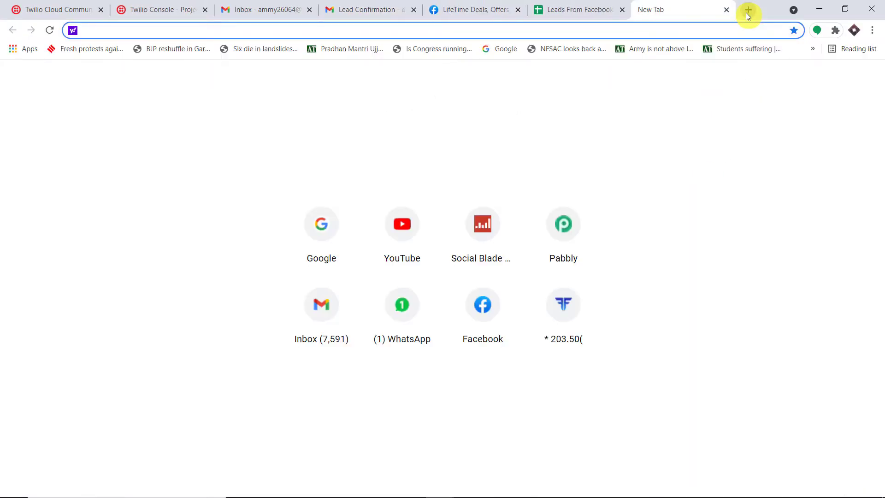
{"action": "type", "text": "pabbly.com"}
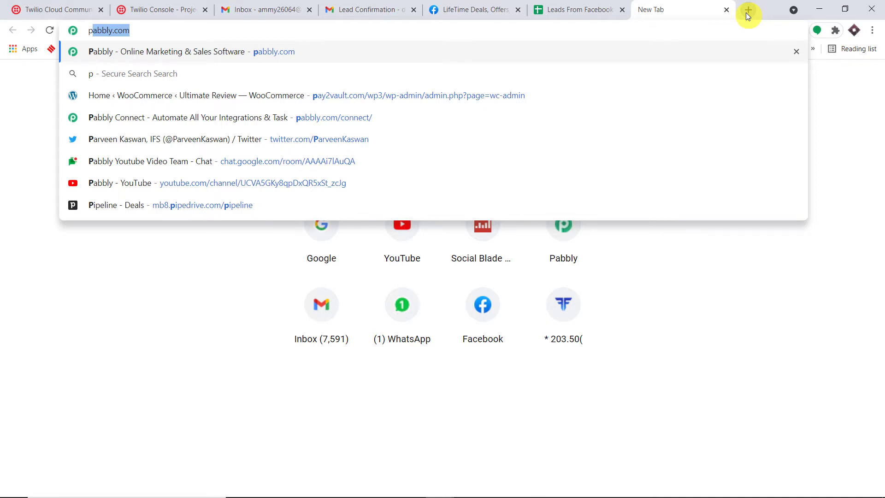
{"action": "key", "text": "Return"}
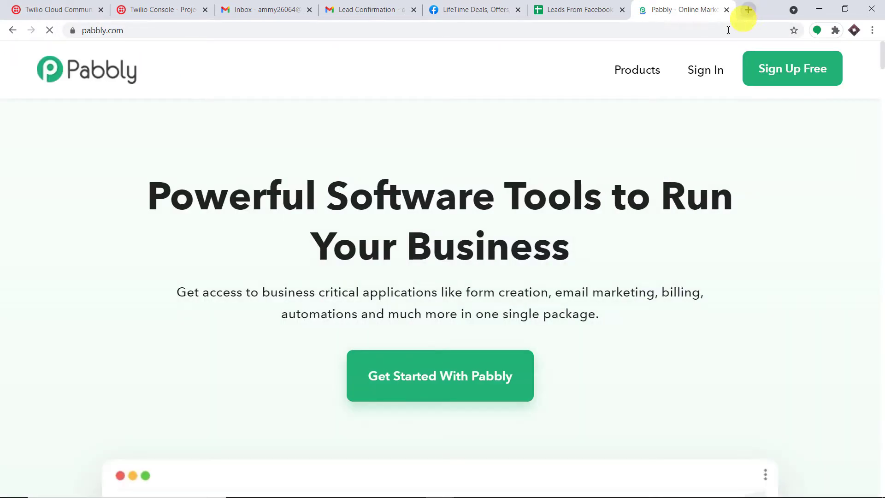
{"action": "left_click", "coordinate": [639, 67]}
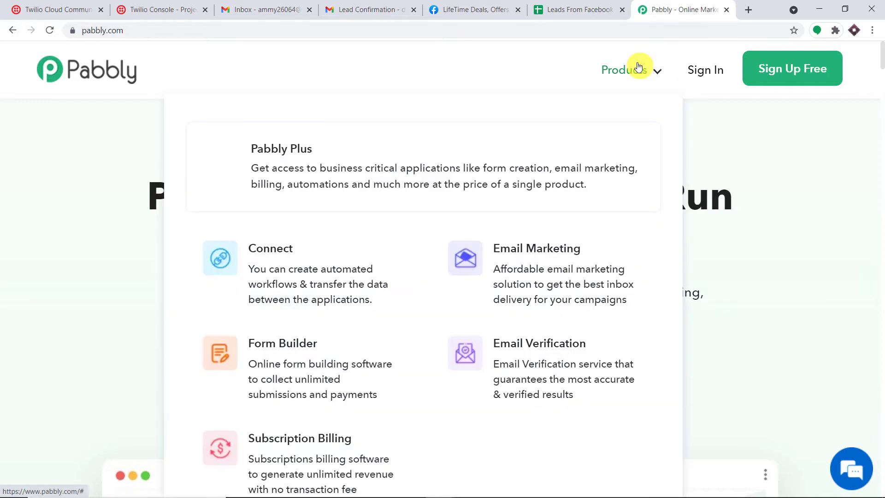
{"action": "left_click", "coordinate": [285, 293]}
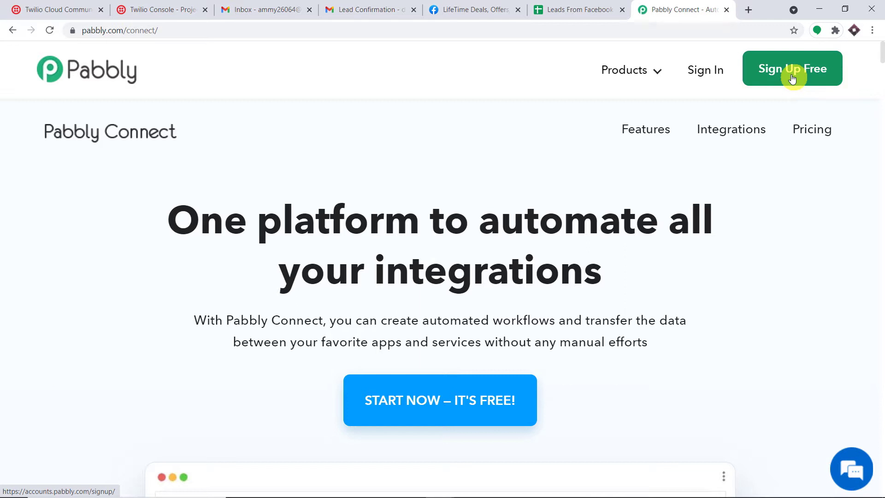
Step: Sign in to Pabbly and launch Connect from the apps list
{"action": "left_click", "coordinate": [711, 77]}
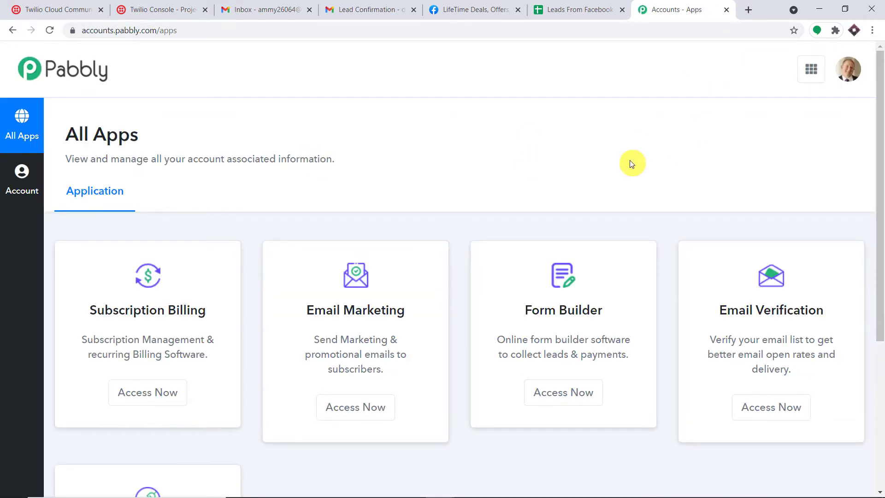
{"action": "scroll", "coordinate": [668, 203], "scroll_direction": "down", "scroll_amount": 5}
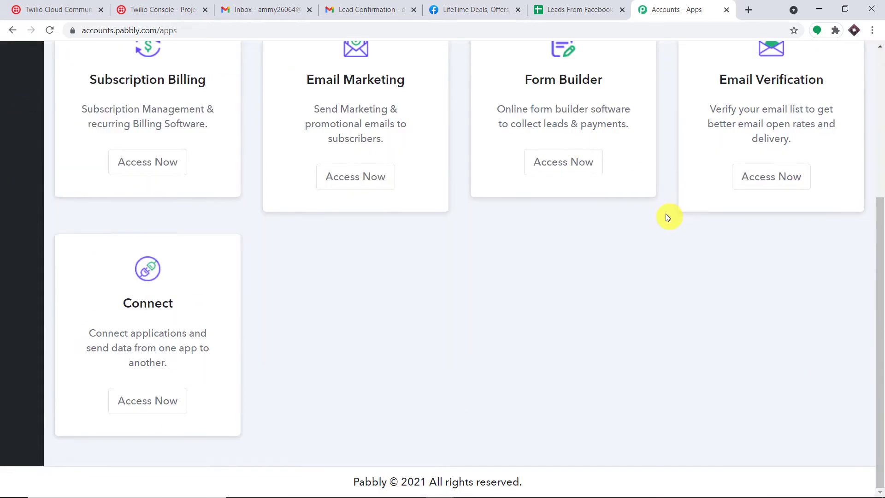
{"action": "left_click", "coordinate": [164, 397]}
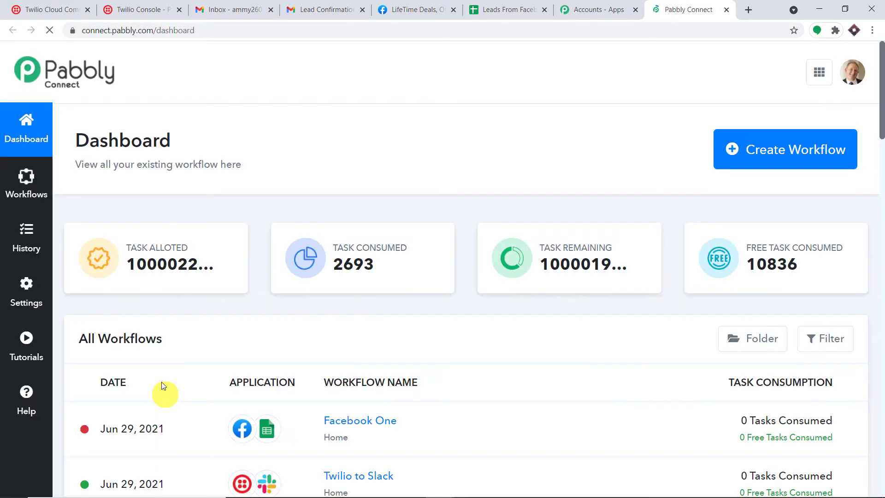
Step: Create a workflow named 'Facebook to Google Sheets to Twilio to Gmail'
{"action": "left_click", "coordinate": [744, 159]}
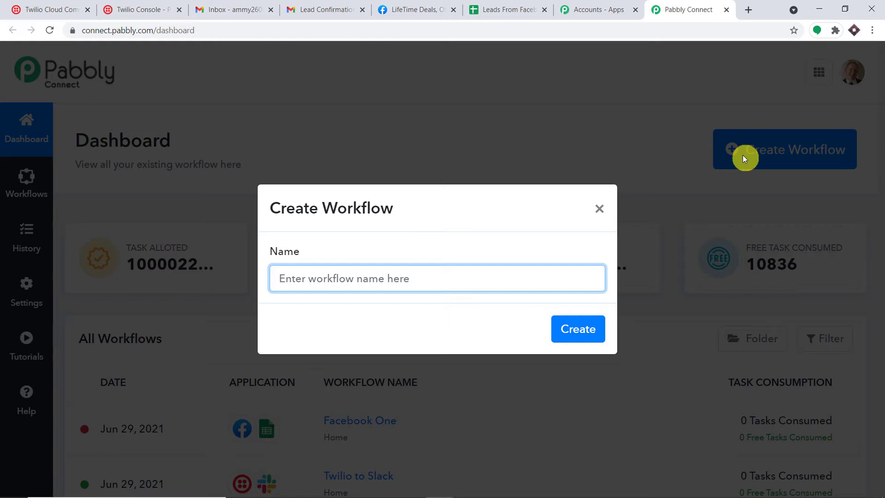
{"action": "type", "text": "Fac"}
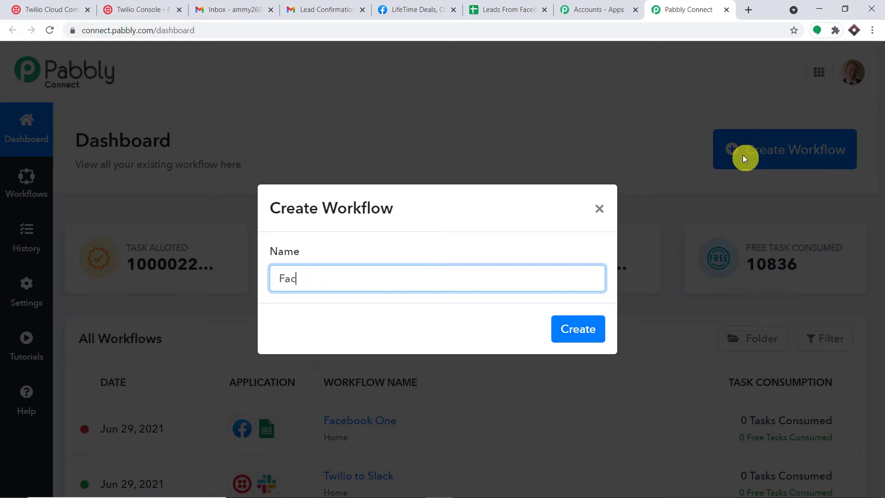
{"action": "type", "text": "ebook to Google S"}
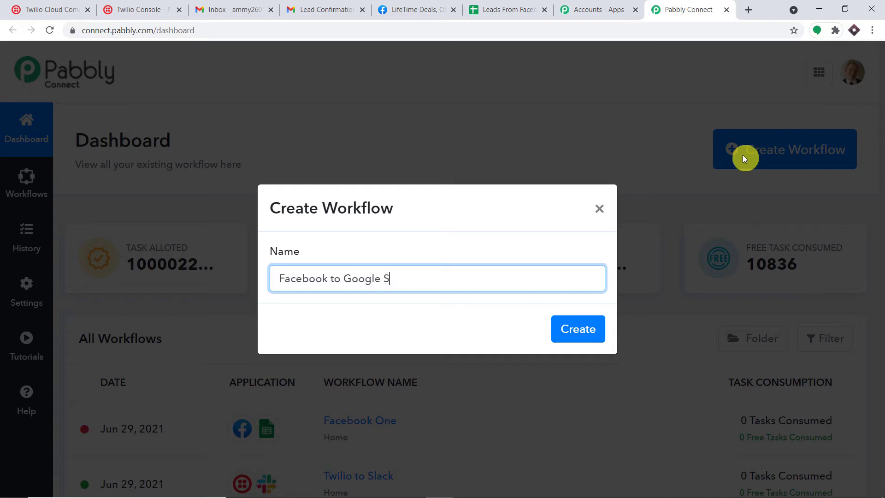
{"action": "type", "text": "heets to Twilio to"}
{"action": "type", "text": "Gmai"}
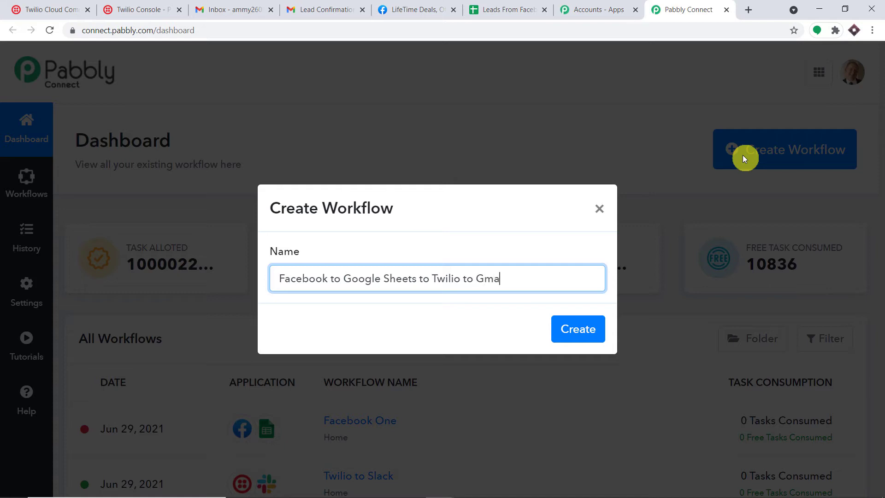
{"action": "type", "text": "l"}
{"action": "left_click", "coordinate": [581, 335]}
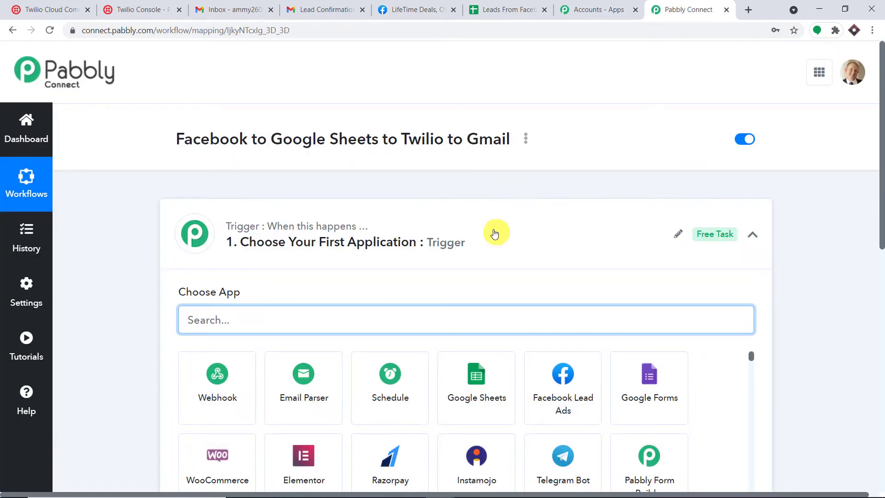
Step: Inspect the workflow title, then expand the '1. Choose Your First Application' trigger step
{"action": "left_click", "coordinate": [494, 235]}
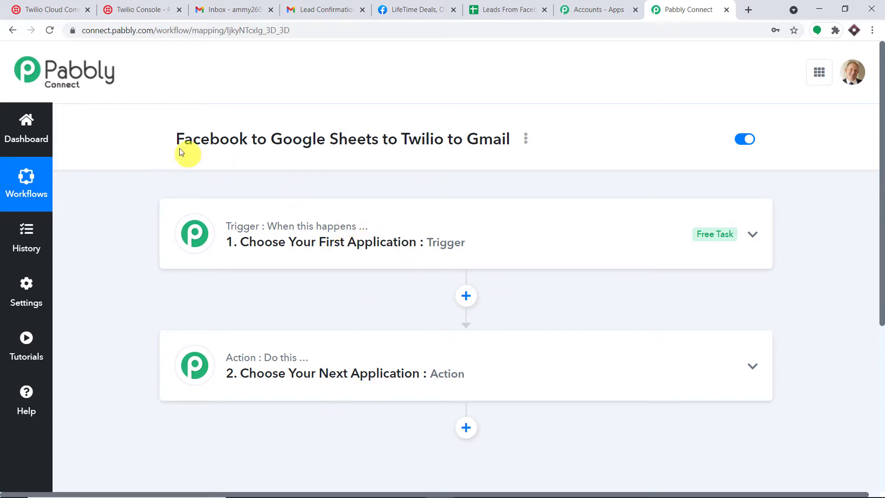
{"action": "left_click_drag", "start_coordinate": [184, 142], "coordinate": [513, 146]}
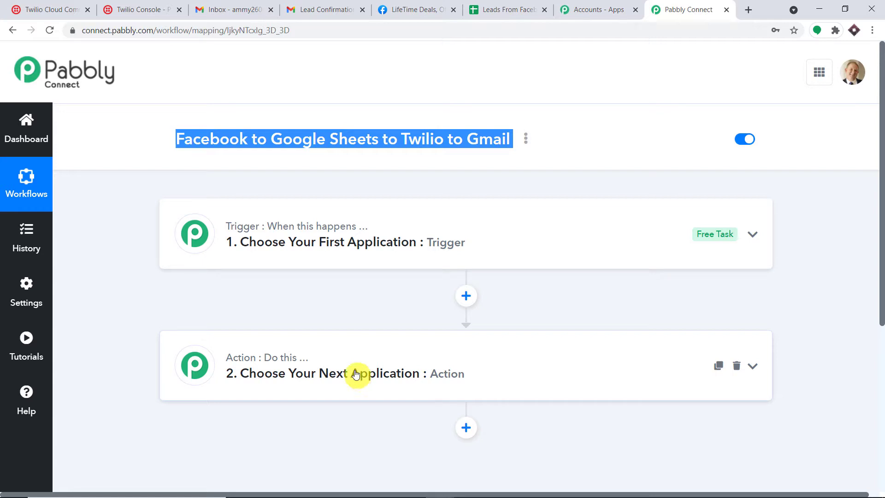
{"action": "left_click", "coordinate": [549, 187]}
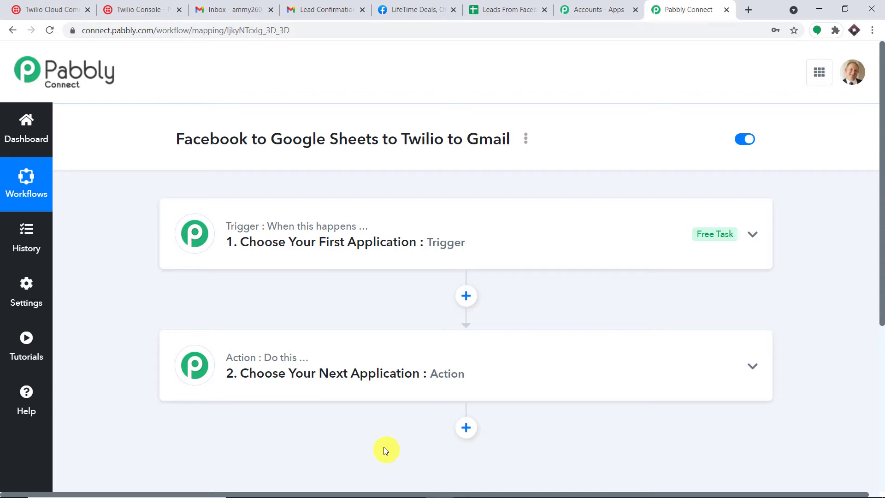
{"action": "left_click_drag", "start_coordinate": [174, 142], "coordinate": [517, 145]}
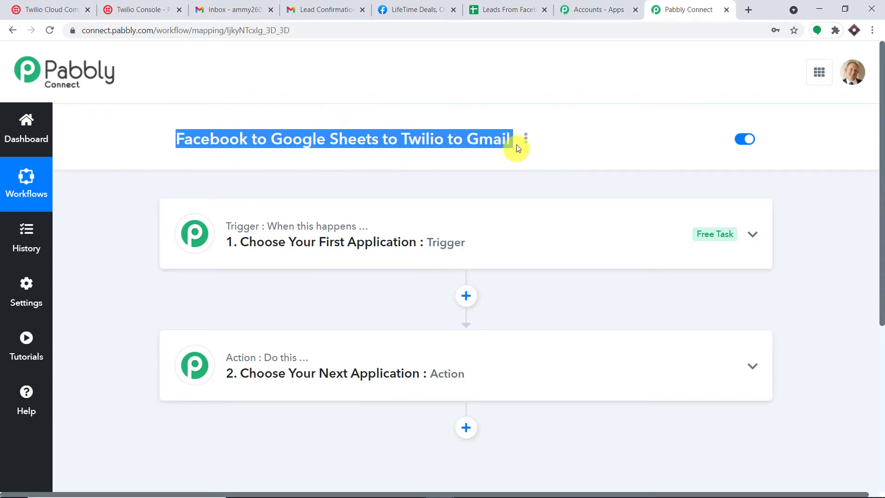
{"action": "left_click", "coordinate": [573, 133]}
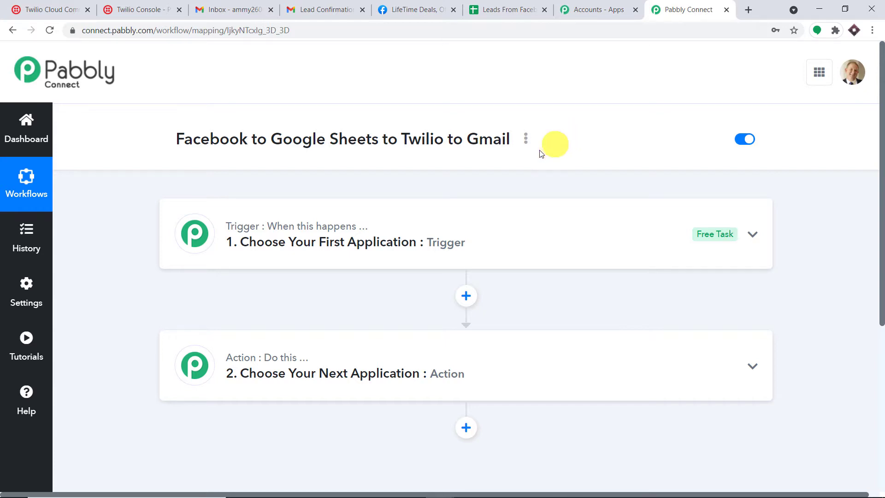
{"action": "left_click", "coordinate": [444, 236]}
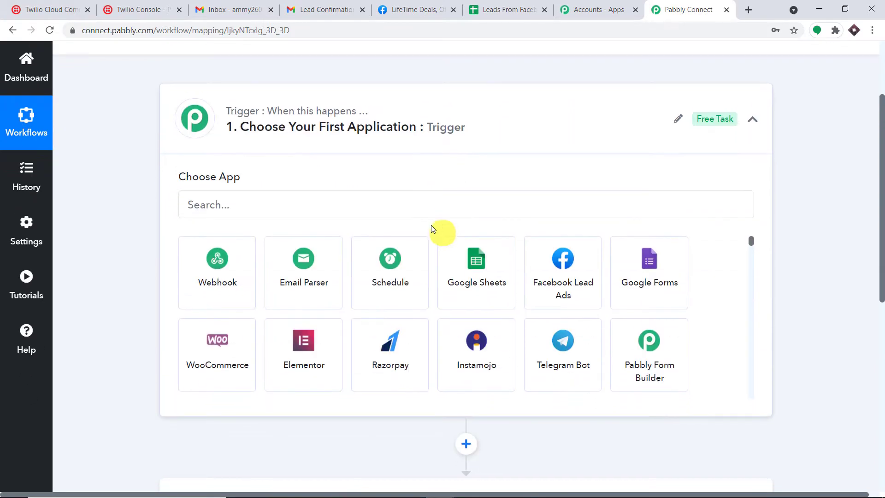
Step: Set the trigger app to Facebook Lead Ads with New Lead as the event
{"action": "left_click", "coordinate": [271, 209]}
{"action": "type", "text": "face"}
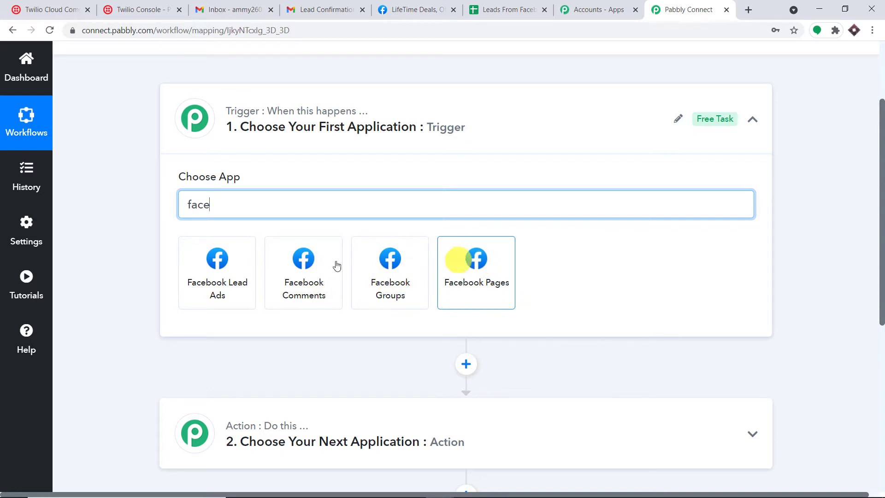
{"action": "left_click", "coordinate": [214, 271]}
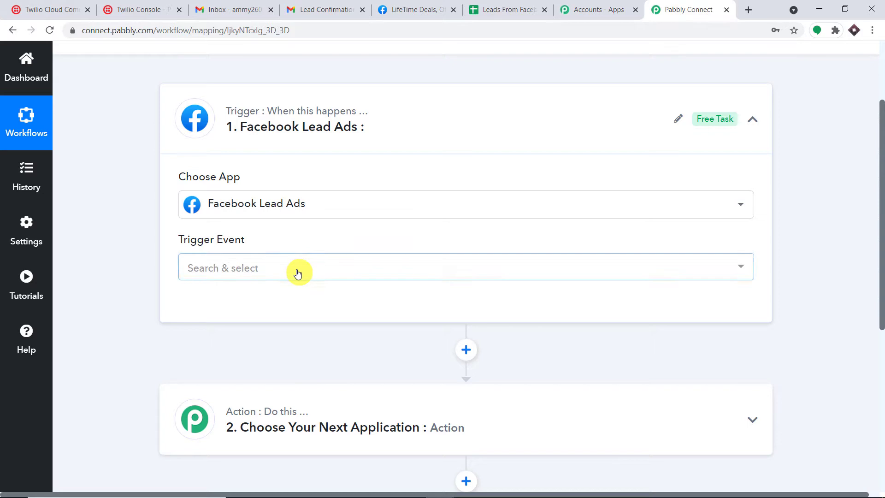
{"action": "left_click", "coordinate": [297, 272]}
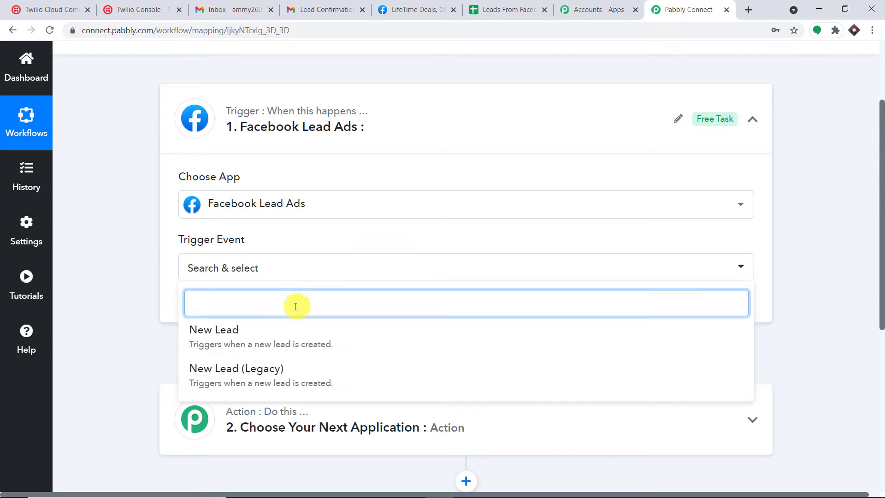
{"action": "left_click", "coordinate": [296, 341]}
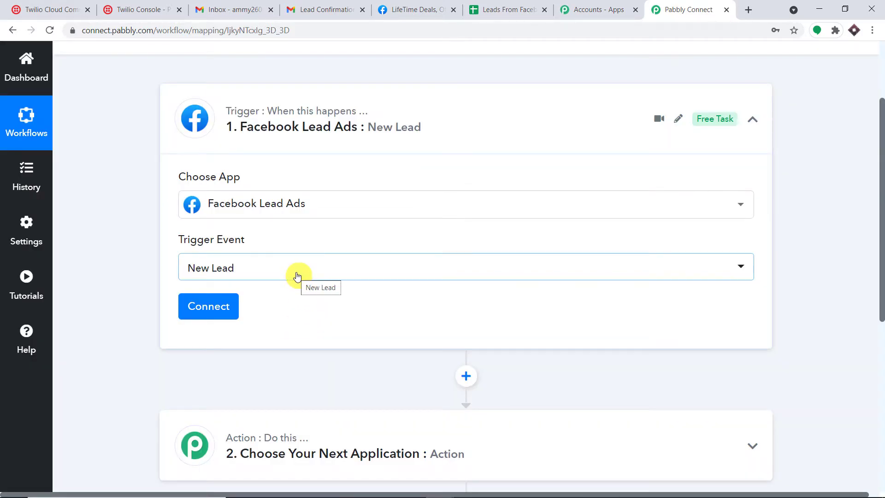
{"action": "left_click", "coordinate": [298, 276]}
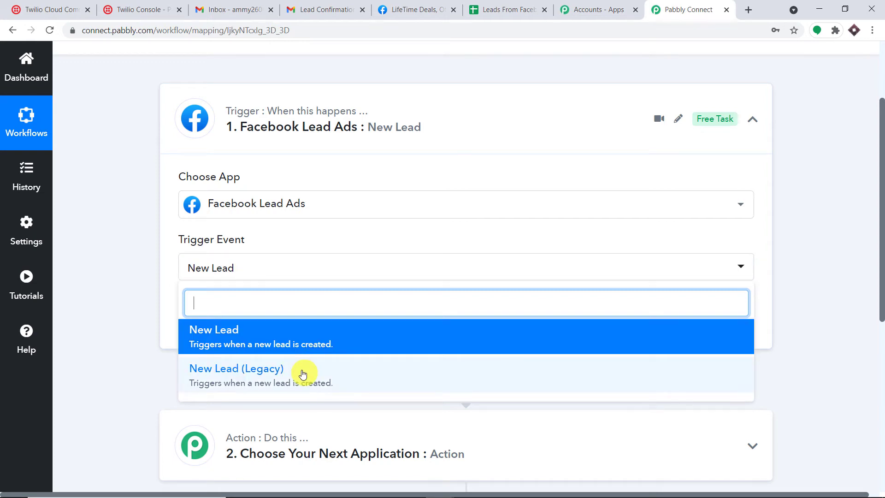
{"action": "left_click", "coordinate": [124, 247]}
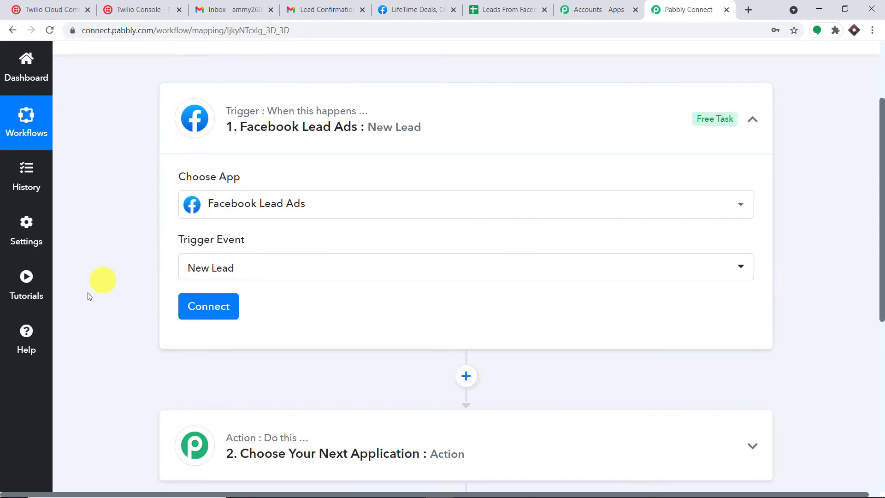
Step: Glance at the help forum, then begin connecting a Facebook Lead Ads account
{"action": "left_click", "coordinate": [29, 334]}
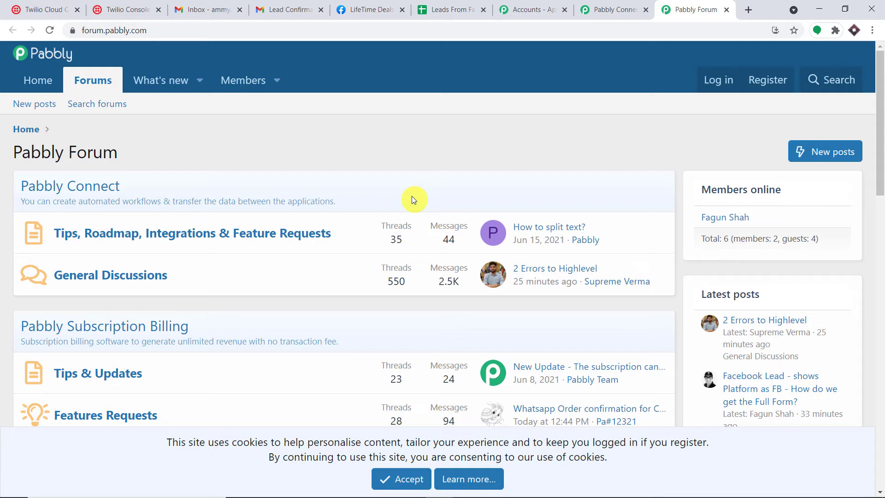
{"action": "left_click", "coordinate": [727, 10]}
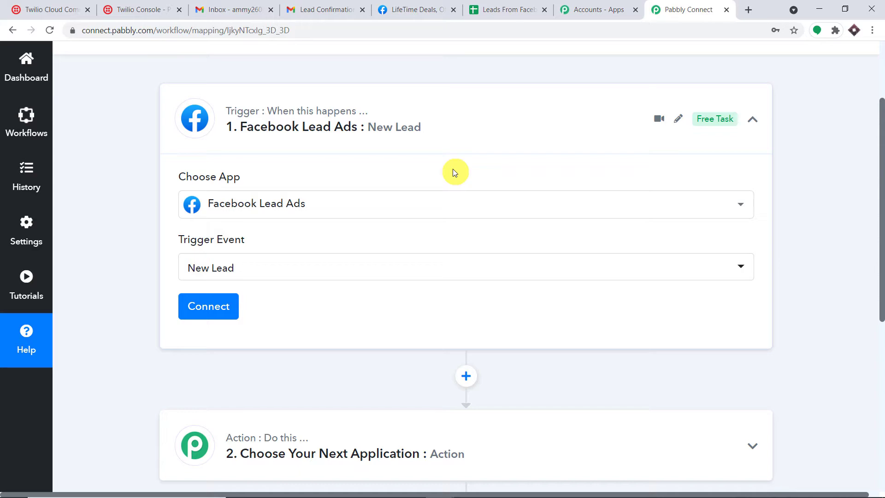
{"action": "left_click", "coordinate": [205, 307]}
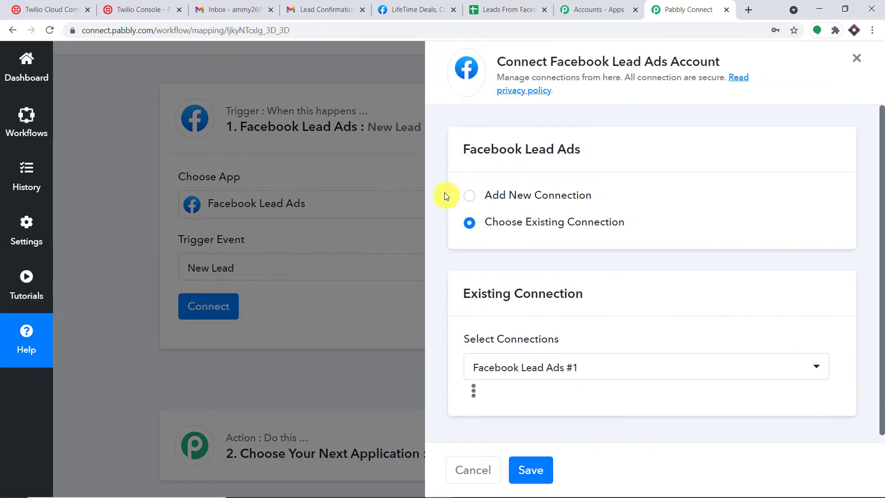
Step: Add and authorize a new Facebook Lead Ads connection for the trigger
{"action": "left_click", "coordinate": [502, 195]}
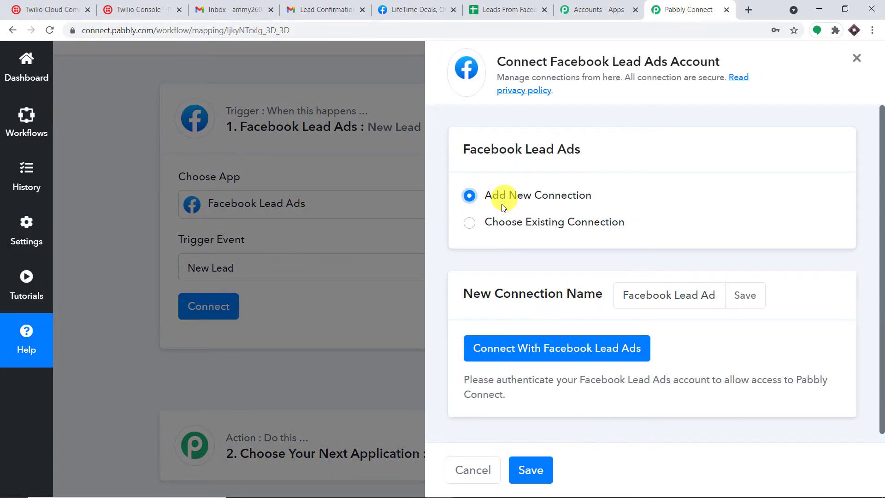
{"action": "left_click", "coordinate": [513, 350]}
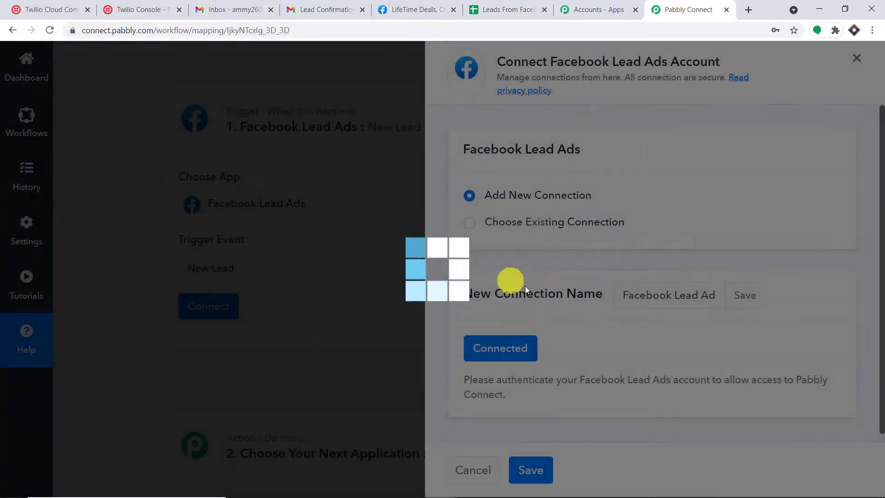
{"action": "scroll", "coordinate": [515, 276], "scroll_direction": "down", "scroll_amount": 4}
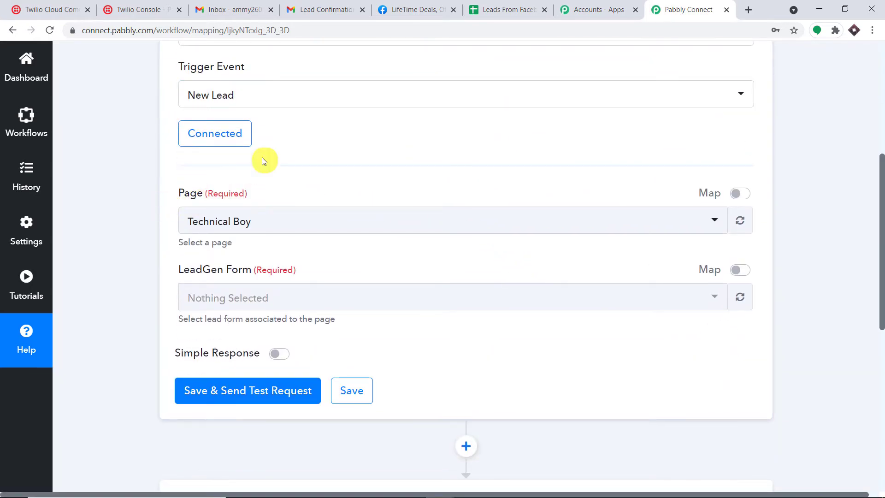
Step: Compare the Page dropdown options against the managed pages listed on Facebook
{"action": "left_click", "coordinate": [295, 230]}
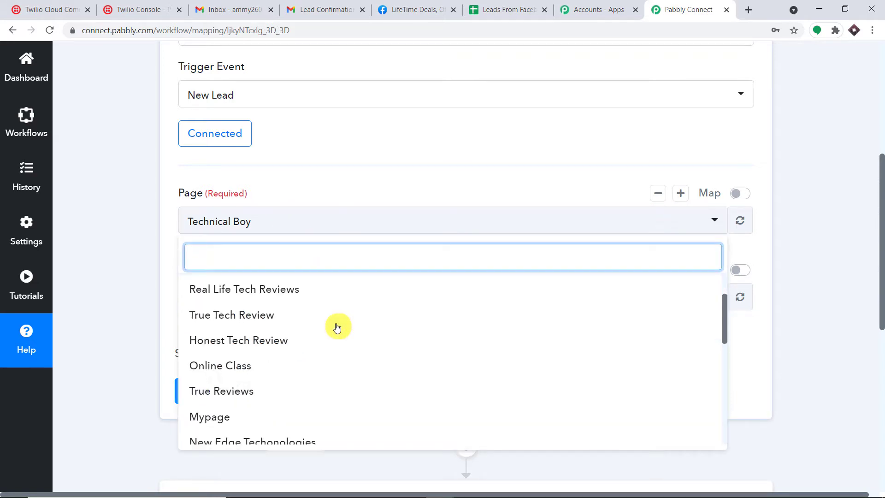
{"action": "scroll", "coordinate": [336, 326], "scroll_direction": "down", "scroll_amount": 5}
{"action": "left_click", "coordinate": [424, 6]}
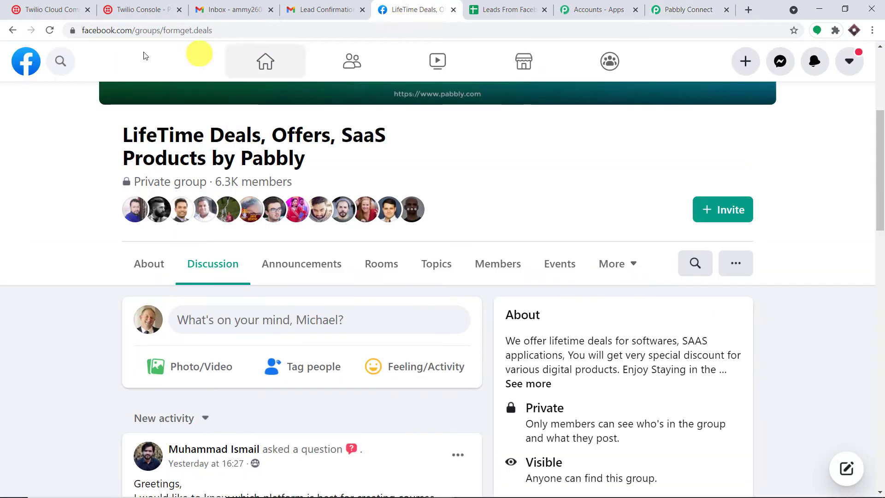
{"action": "left_click", "coordinate": [26, 58]}
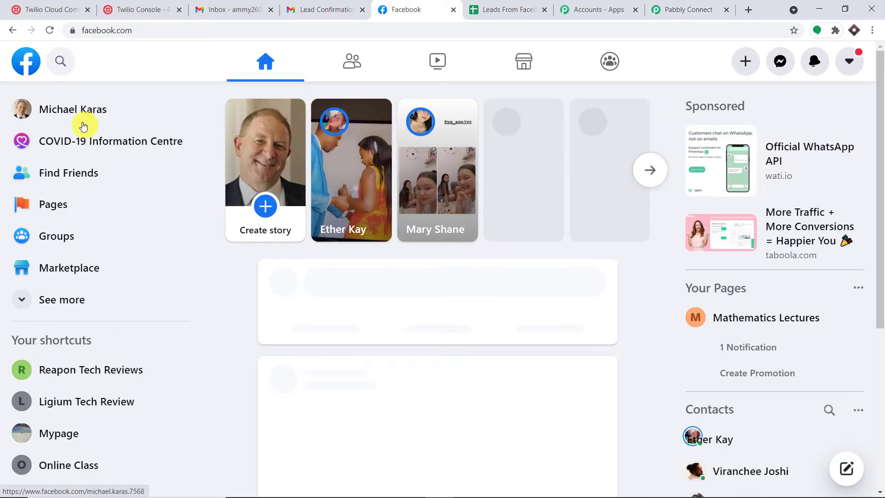
{"action": "left_click", "coordinate": [81, 206]}
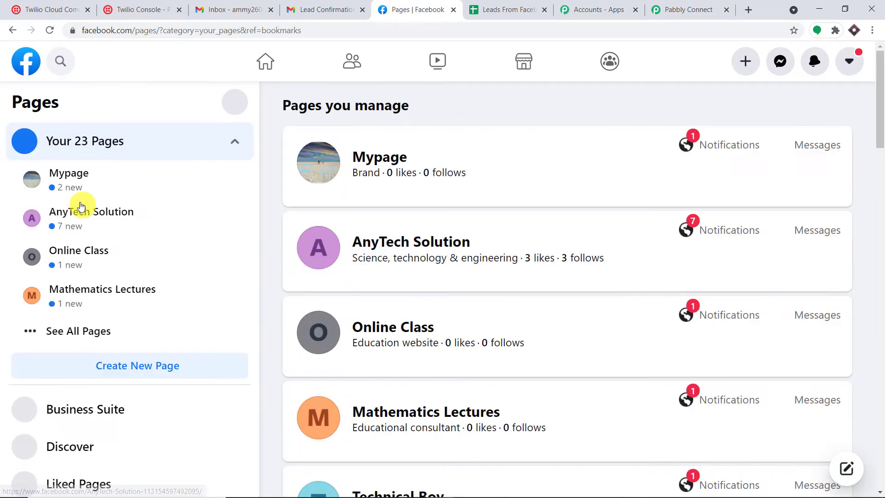
{"action": "scroll", "coordinate": [415, 207], "scroll_direction": "down", "scroll_amount": 20}
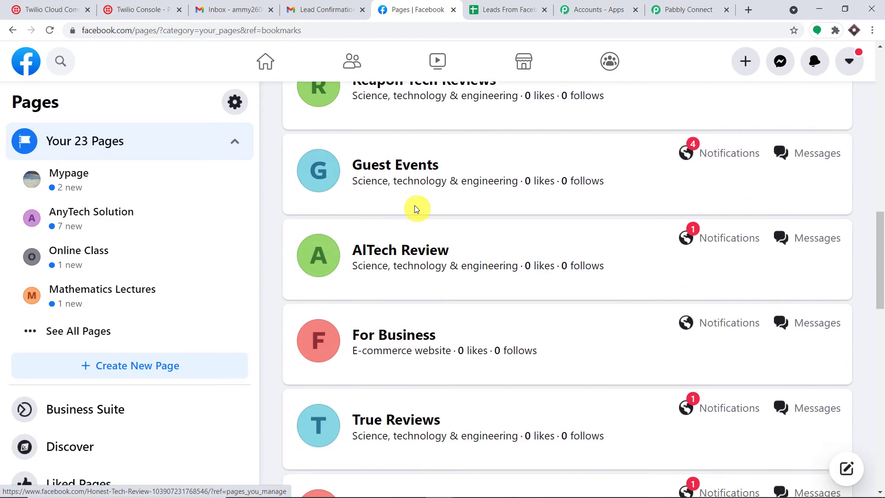
{"action": "scroll", "coordinate": [415, 207], "scroll_direction": "up", "scroll_amount": 10}
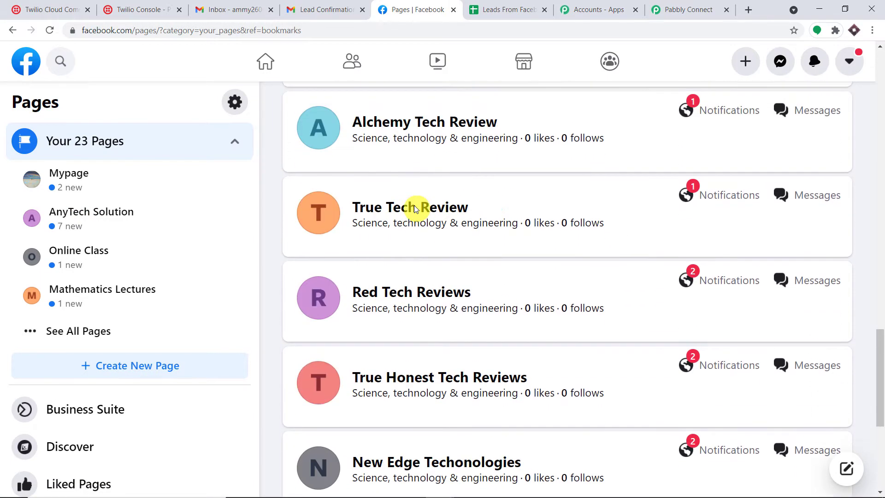
{"action": "left_click", "coordinate": [683, 9]}
Step: Select AnyTech Solution as the trigger page and show its LeadGen Form options
{"action": "scroll", "coordinate": [287, 316], "scroll_direction": "down", "scroll_amount": 3}
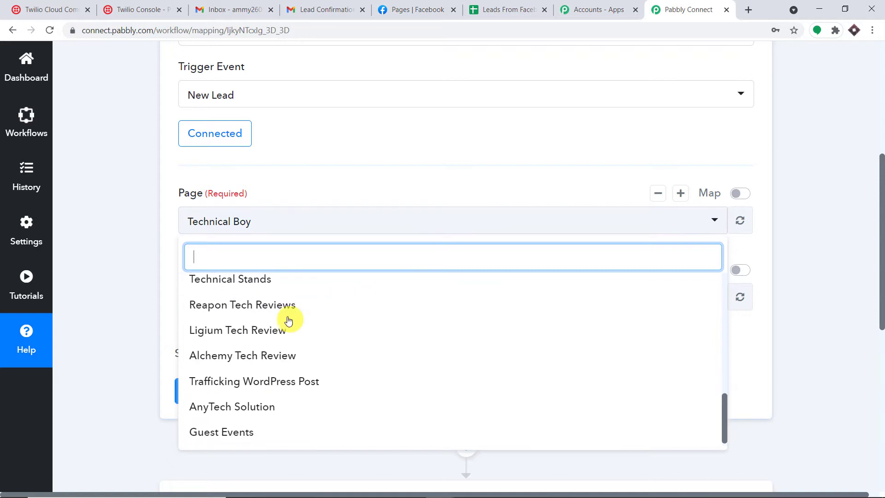
{"action": "scroll", "coordinate": [287, 320], "scroll_direction": "up", "scroll_amount": 10}
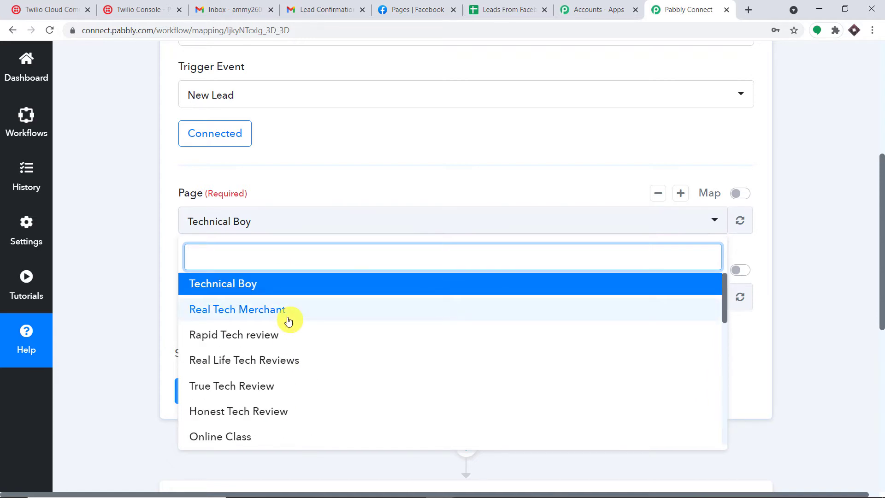
{"action": "scroll", "coordinate": [288, 321], "scroll_direction": "down", "scroll_amount": 6}
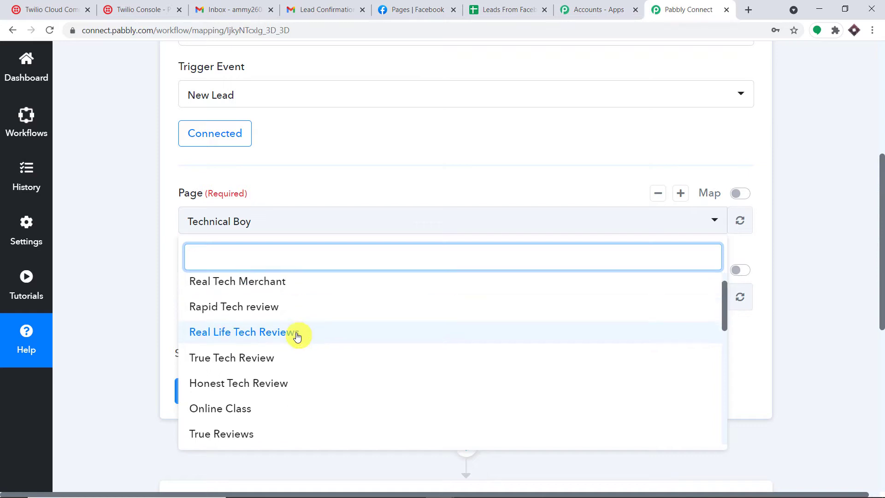
{"action": "scroll", "coordinate": [300, 352], "scroll_direction": "down", "scroll_amount": 3}
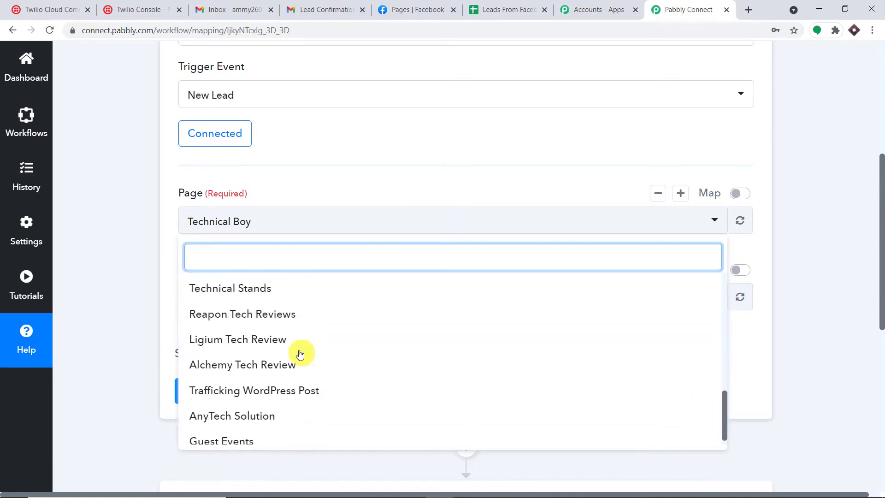
{"action": "left_click", "coordinate": [265, 413]}
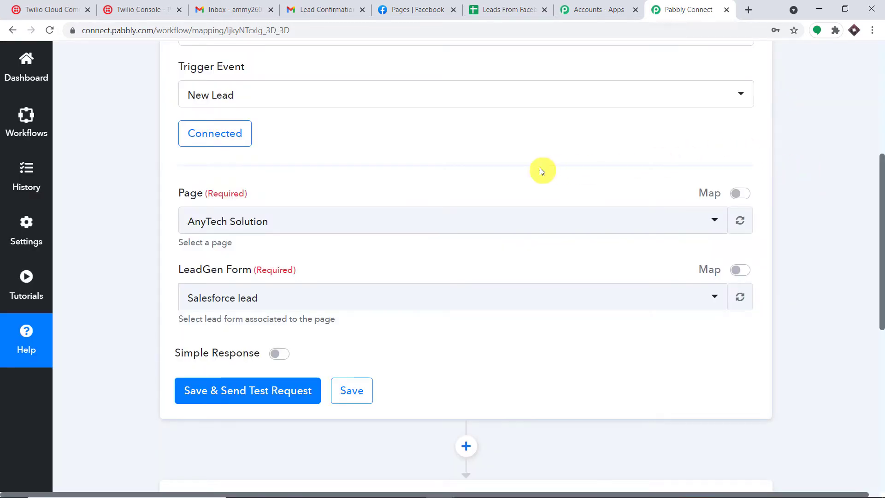
{"action": "scroll", "coordinate": [539, 170], "scroll_direction": "down", "scroll_amount": 1}
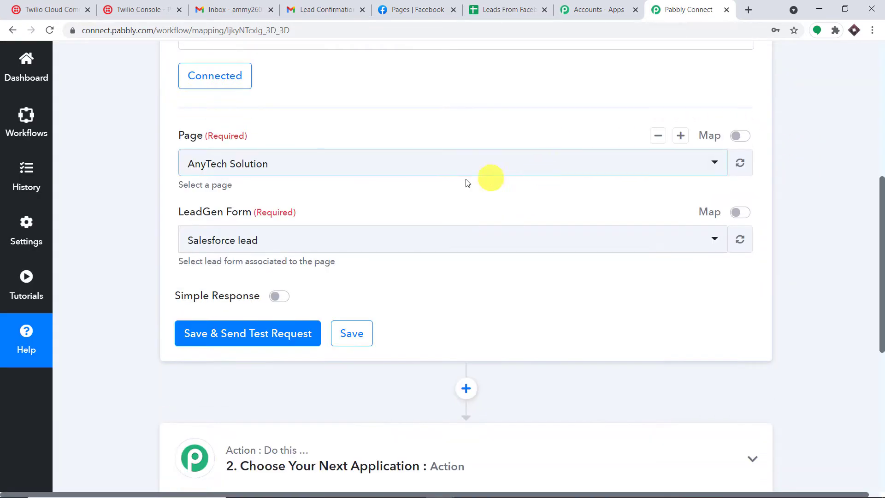
{"action": "left_click", "coordinate": [270, 244]}
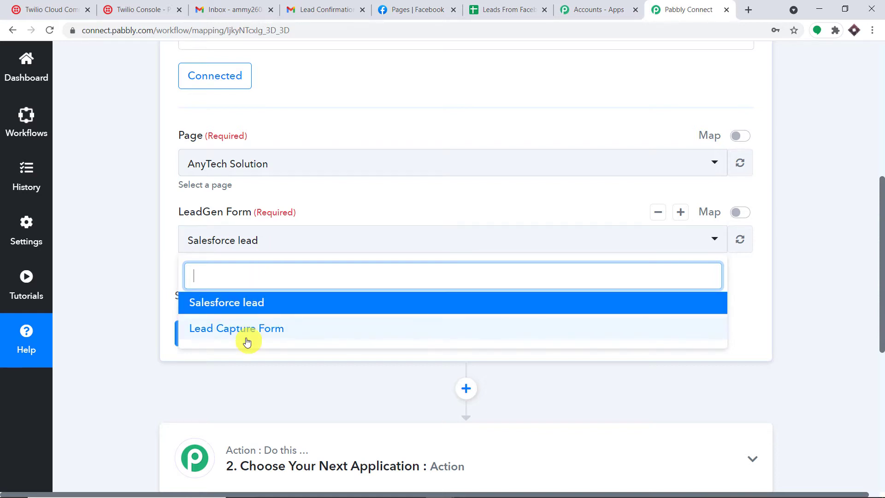
Step: Go to the AnyTech Solution page from the Facebook Pages list
{"action": "left_click", "coordinate": [405, 6]}
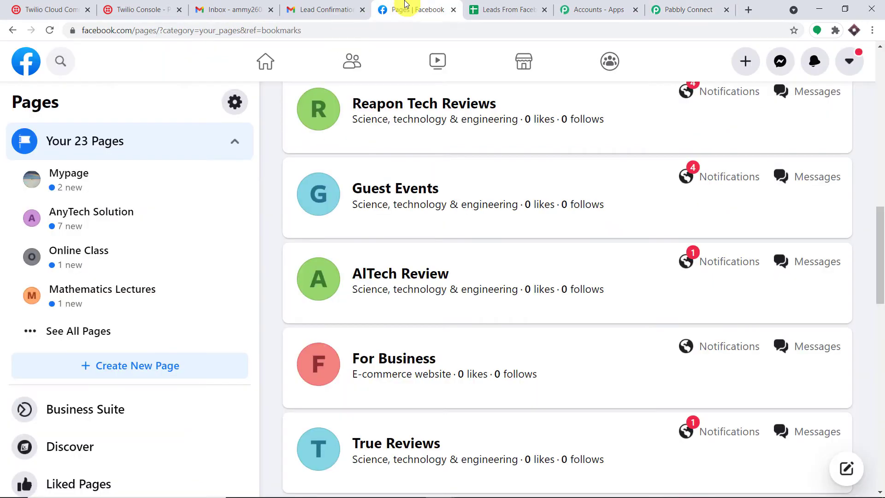
{"action": "scroll", "coordinate": [449, 162], "scroll_direction": "down", "scroll_amount": 11}
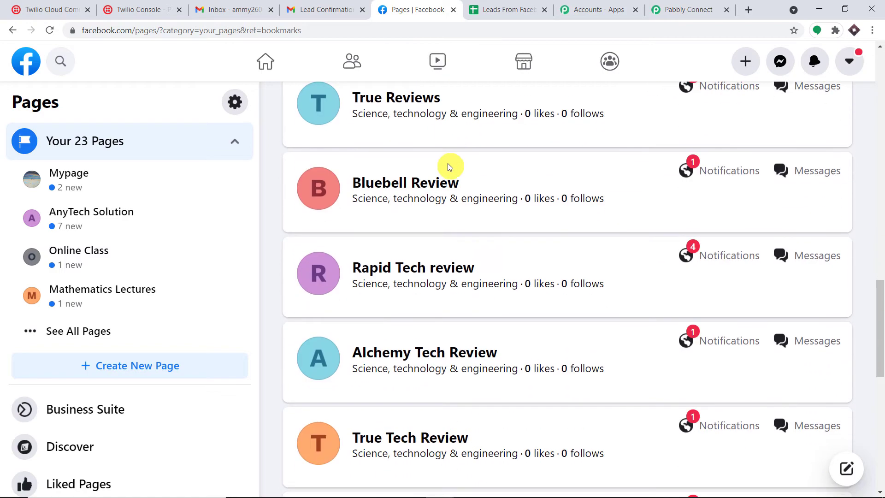
{"action": "scroll", "coordinate": [445, 174], "scroll_direction": "down", "scroll_amount": 8}
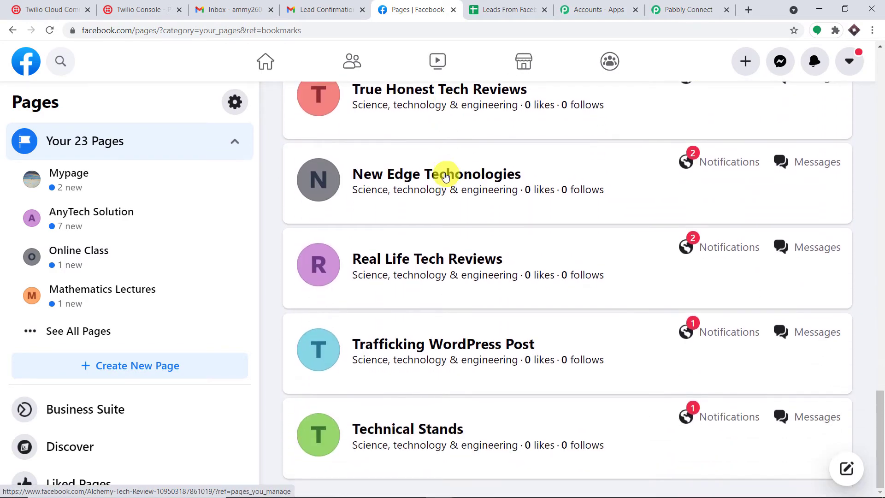
{"action": "scroll", "coordinate": [444, 179], "scroll_direction": "up", "scroll_amount": 20}
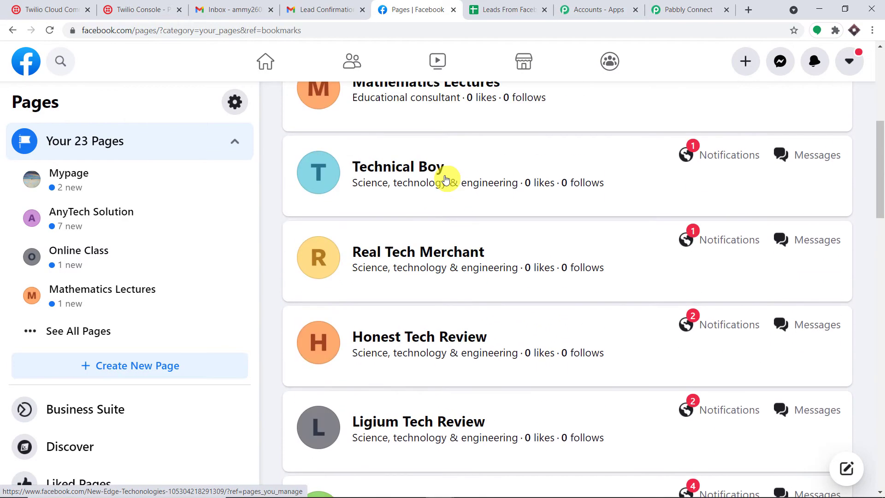
{"action": "left_click", "coordinate": [428, 242]}
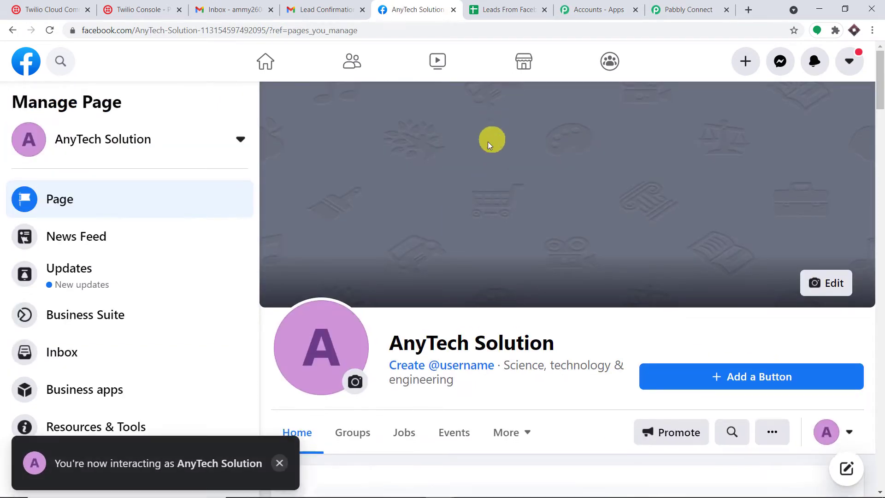
Step: Glance at Pabbly's lead form choices, then go to AnyTech Solution's Publishing Tools
{"action": "scroll", "coordinate": [491, 138], "scroll_direction": "down", "scroll_amount": 3}
{"action": "left_click", "coordinate": [688, 10]}
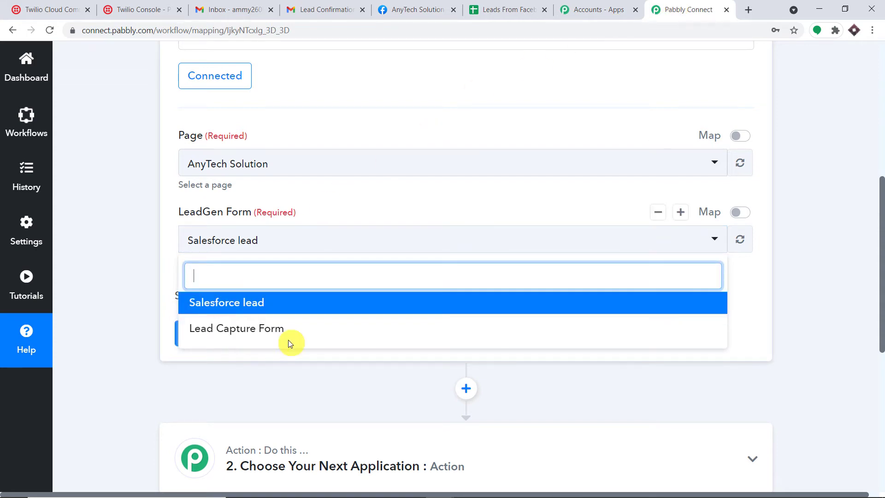
{"action": "left_click", "coordinate": [634, 4]}
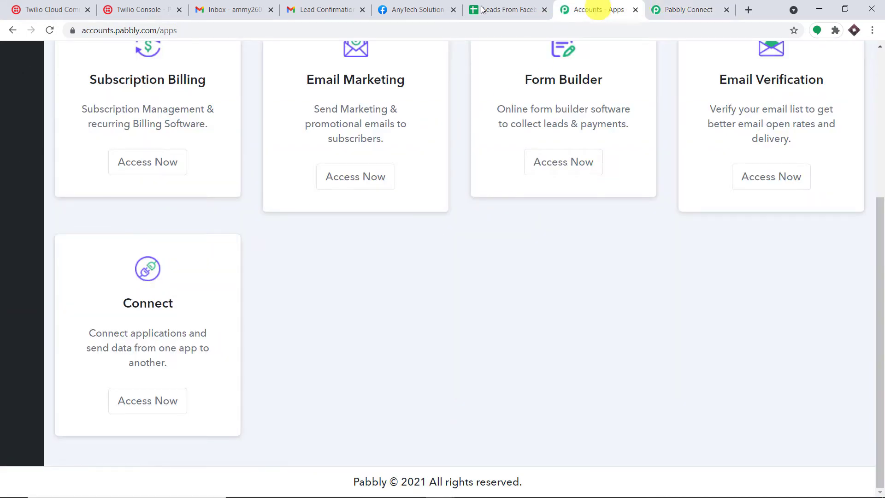
{"action": "left_click", "coordinate": [405, 7]}
{"action": "scroll", "coordinate": [174, 237], "scroll_direction": "down", "scroll_amount": 4}
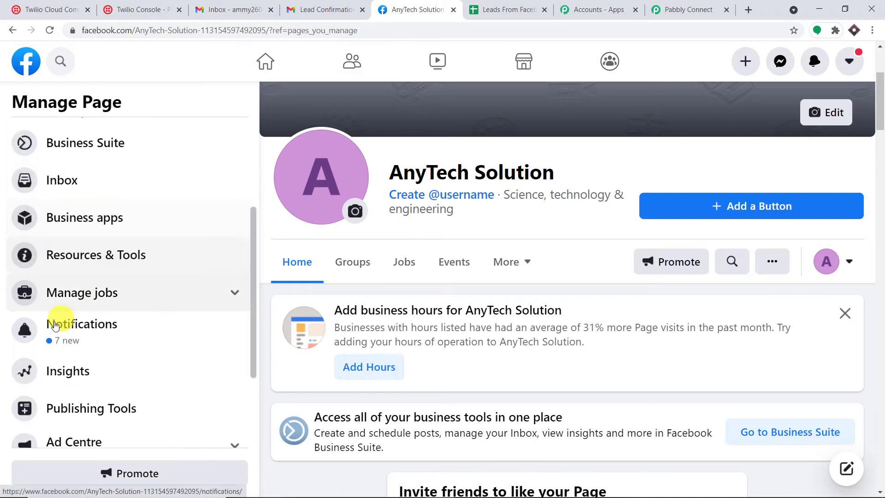
{"action": "scroll", "coordinate": [99, 374], "scroll_direction": "down", "scroll_amount": 1}
{"action": "left_click", "coordinate": [110, 362]}
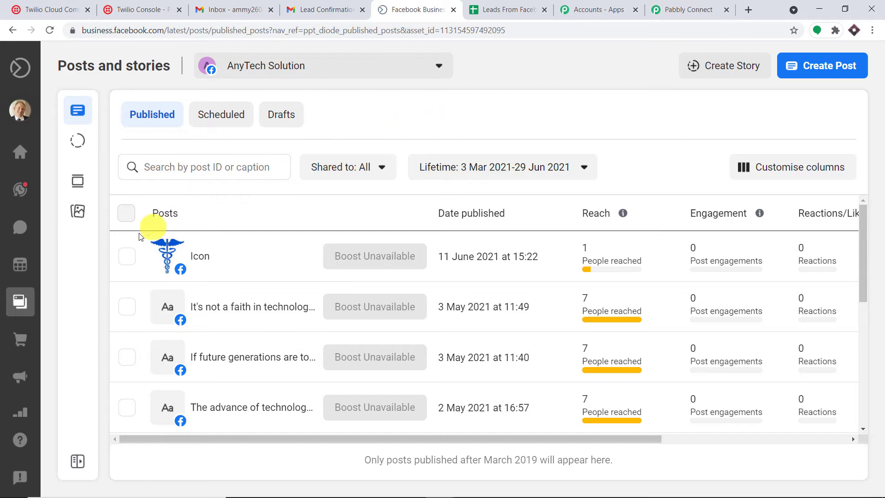
Step: Bring up AnyTech Solution's Instant Forms list from More tools
{"action": "mouse_move", "coordinate": [24, 311]}
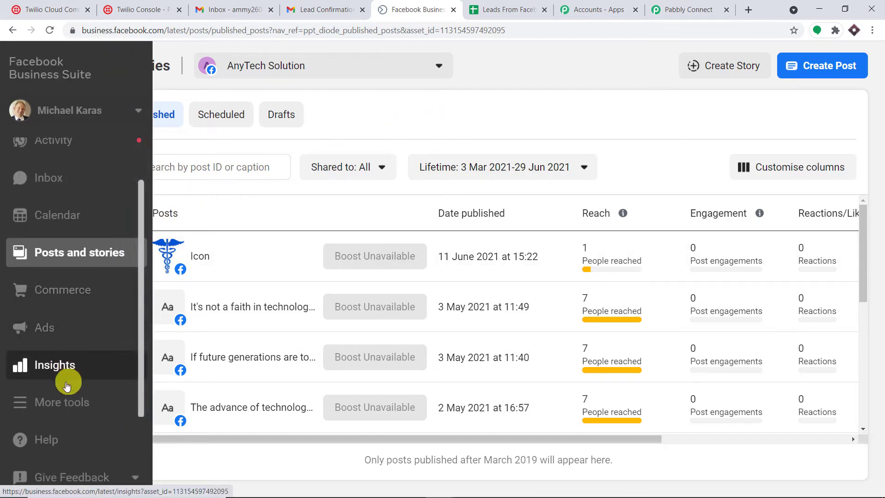
{"action": "left_click", "coordinate": [82, 406]}
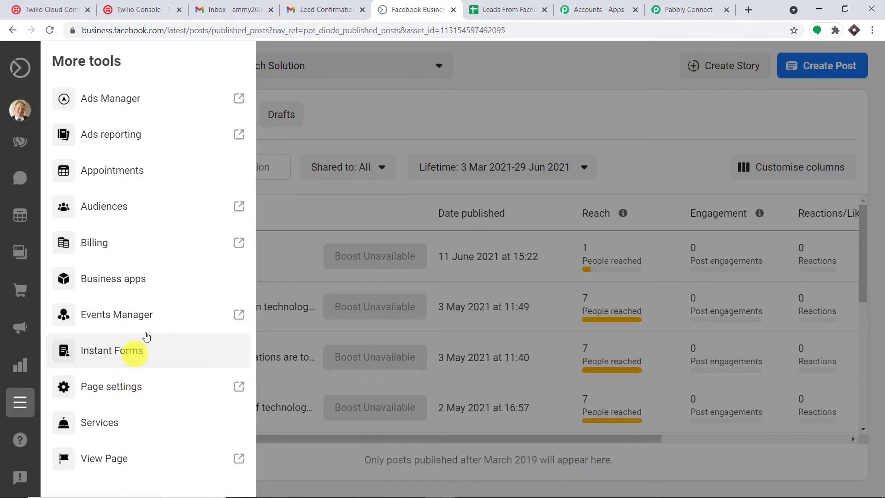
{"action": "left_click", "coordinate": [115, 352]}
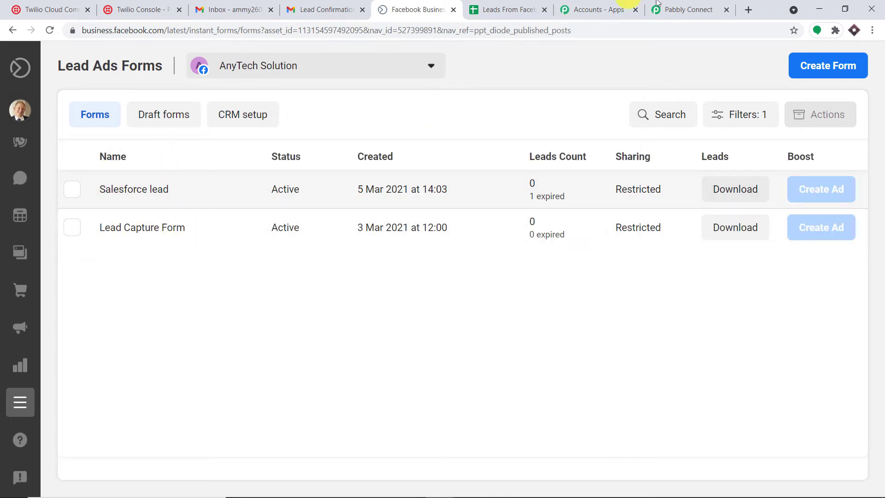
Step: Compare with Pabbly's form list and view the Lead Capture Form details
{"action": "left_click", "coordinate": [689, 10]}
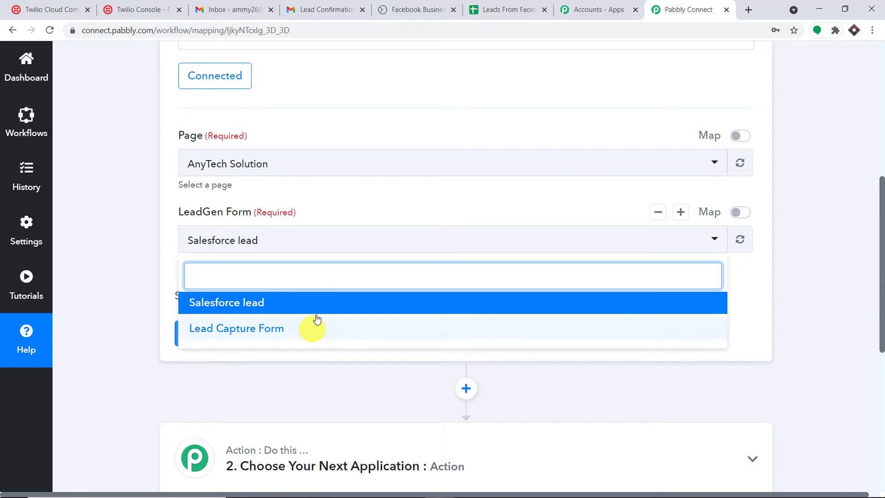
{"action": "left_click", "coordinate": [435, 4]}
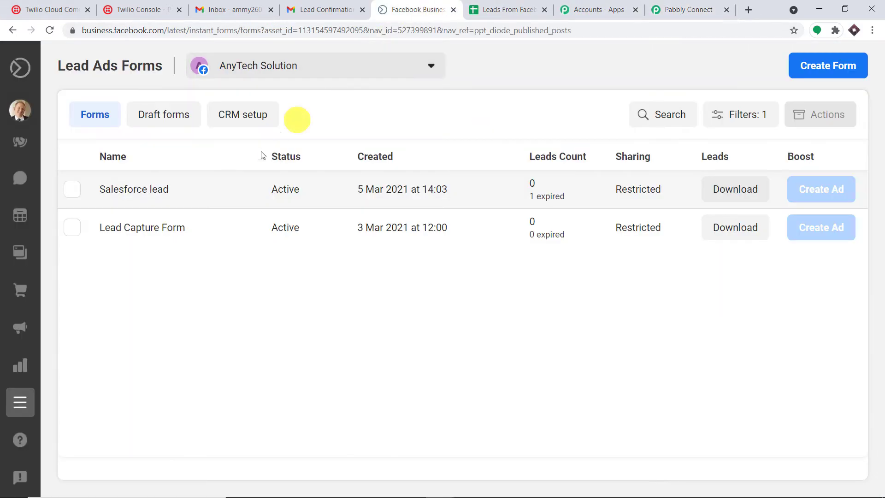
{"action": "left_click", "coordinate": [164, 233]}
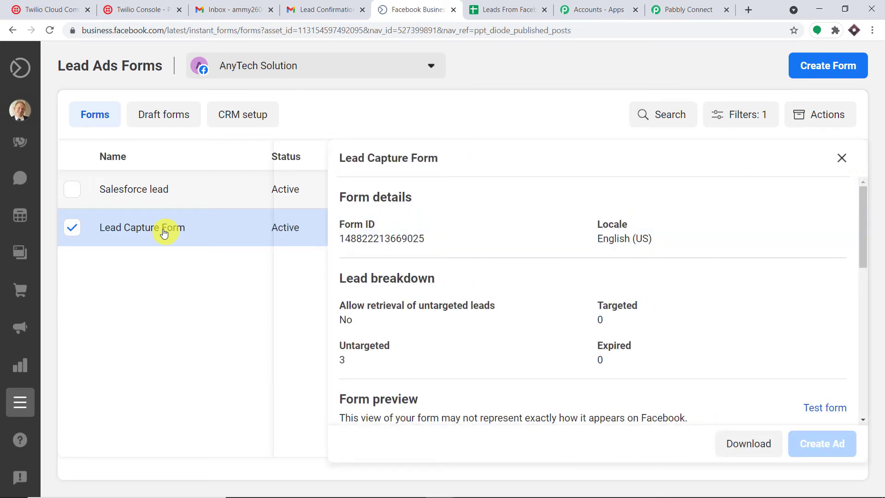
{"action": "left_click", "coordinate": [672, 9]}
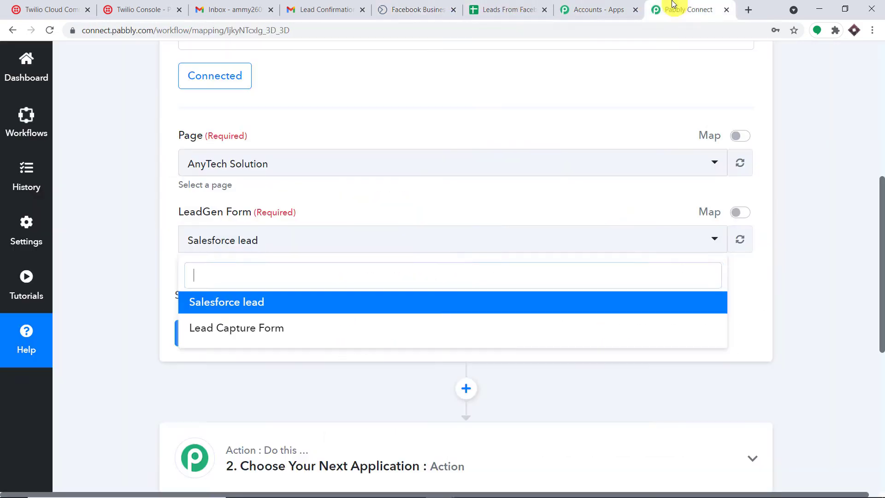
Step: Choose Lead Capture Form as the trigger's LeadGen Form
{"action": "left_click", "coordinate": [247, 330]}
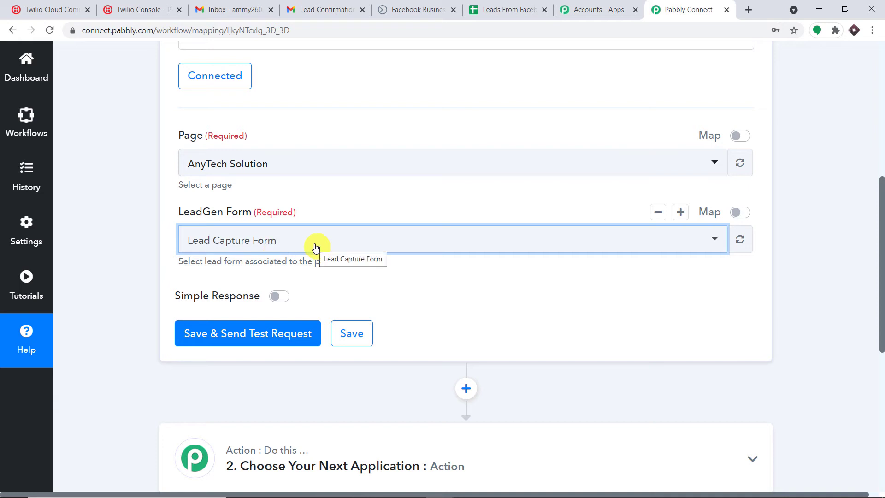
{"action": "scroll", "coordinate": [344, 206], "scroll_direction": "down", "scroll_amount": 2}
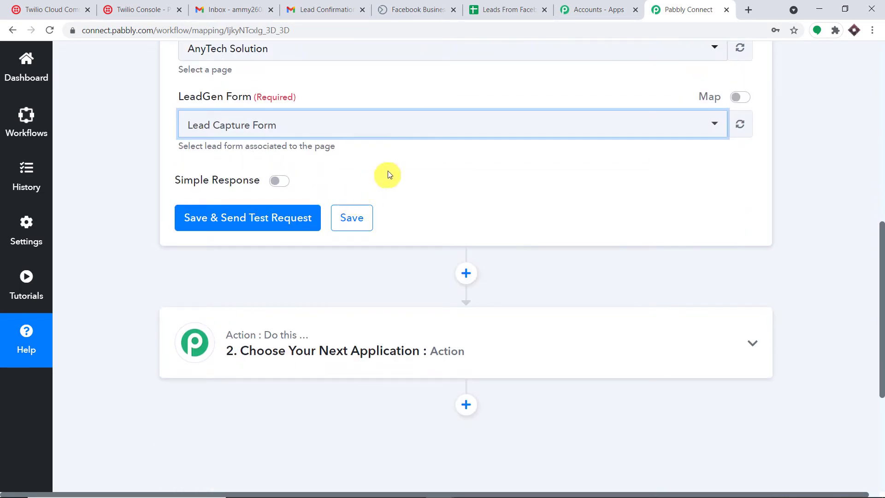
{"action": "scroll", "coordinate": [402, 172], "scroll_direction": "up", "scroll_amount": 1}
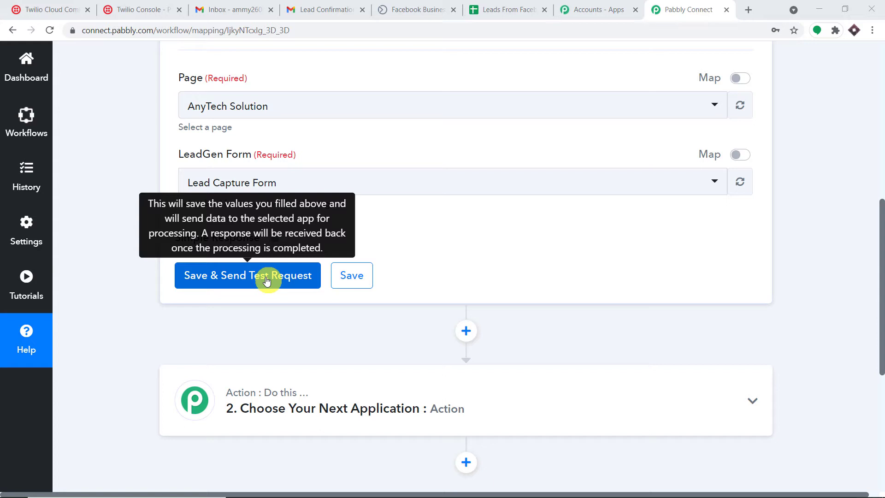
Step: Start a Lead Capture Form test, enter the lead's first and last name, then check Gmail
{"action": "left_click", "coordinate": [407, 9]}
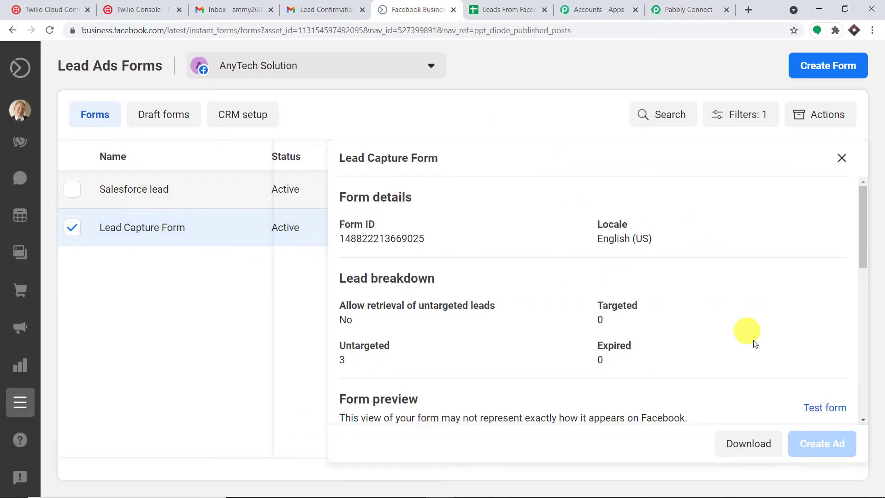
{"action": "left_click", "coordinate": [831, 409]}
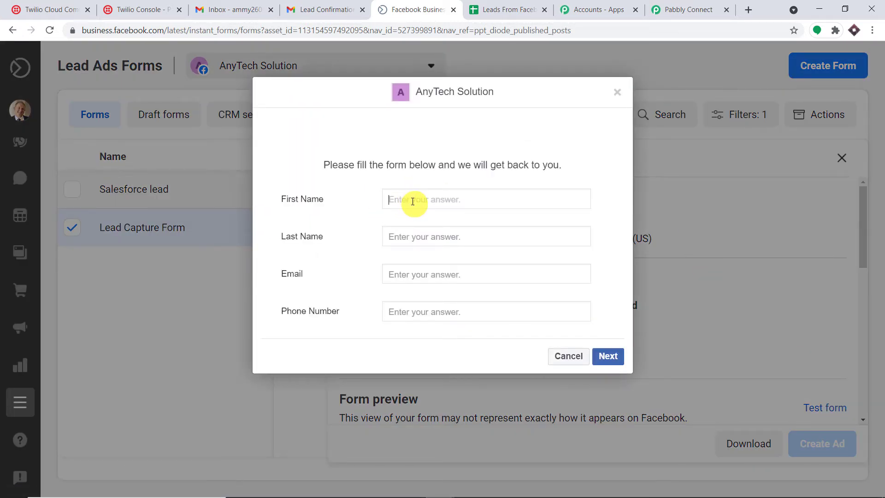
{"action": "left_click", "coordinate": [406, 233]}
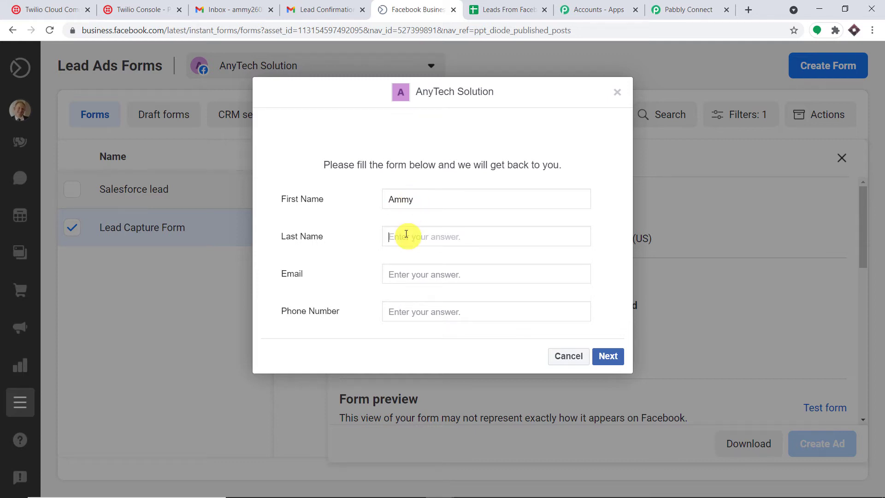
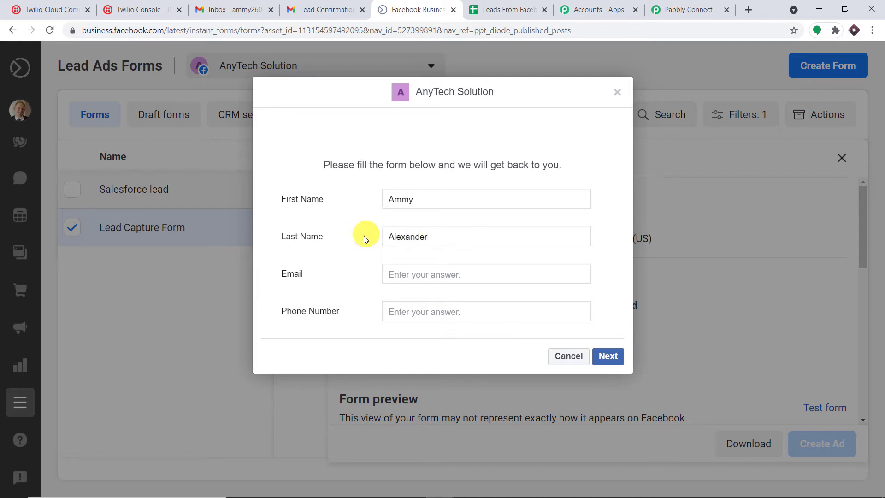
{"action": "left_click", "coordinate": [392, 269]}
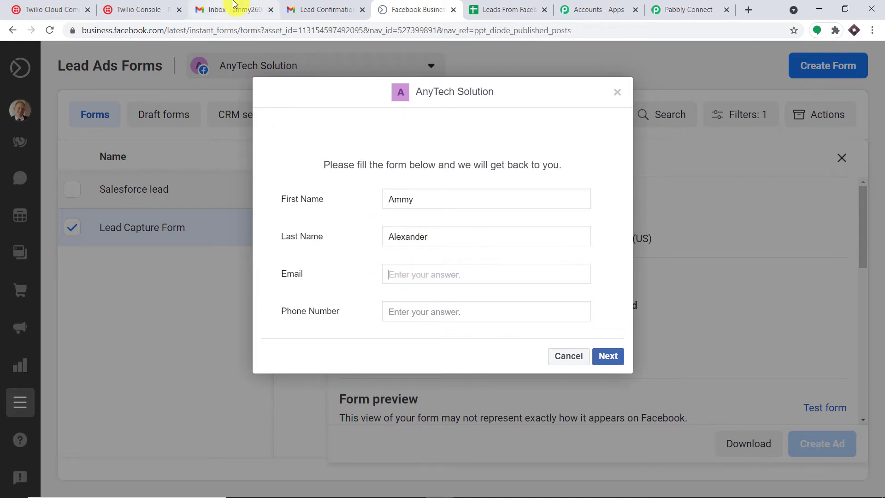
{"action": "left_click", "coordinate": [249, 9]}
{"action": "left_click", "coordinate": [860, 65]}
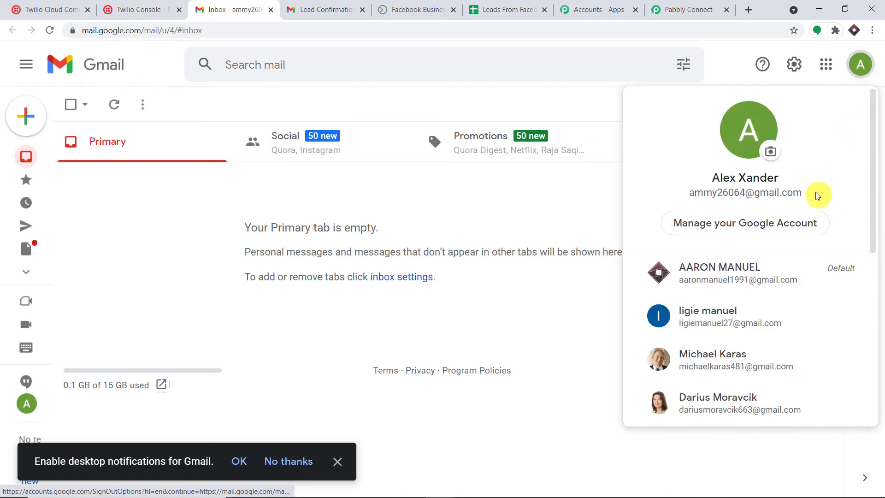
Step: Copy the signed-in Google account's email address from the account menu
{"action": "left_click_drag", "start_coordinate": [818, 194], "coordinate": [687, 196]}
{"action": "right_click", "coordinate": [714, 197]}
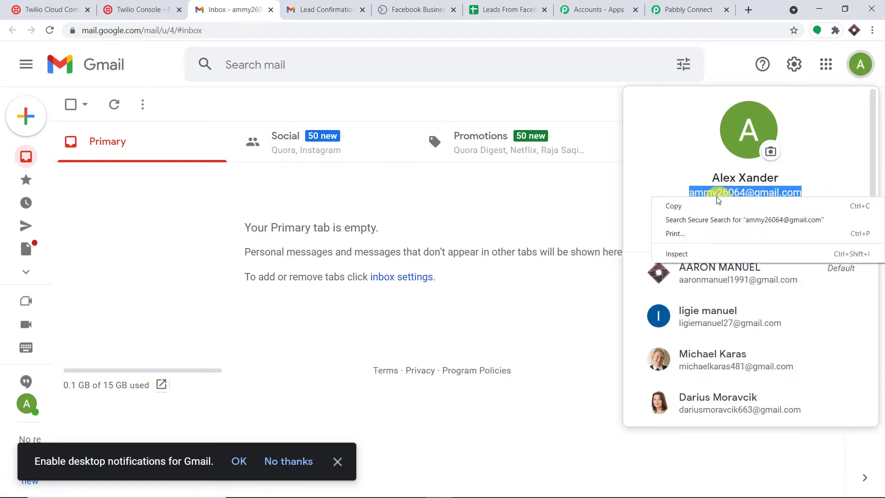
{"action": "left_click", "coordinate": [715, 204]}
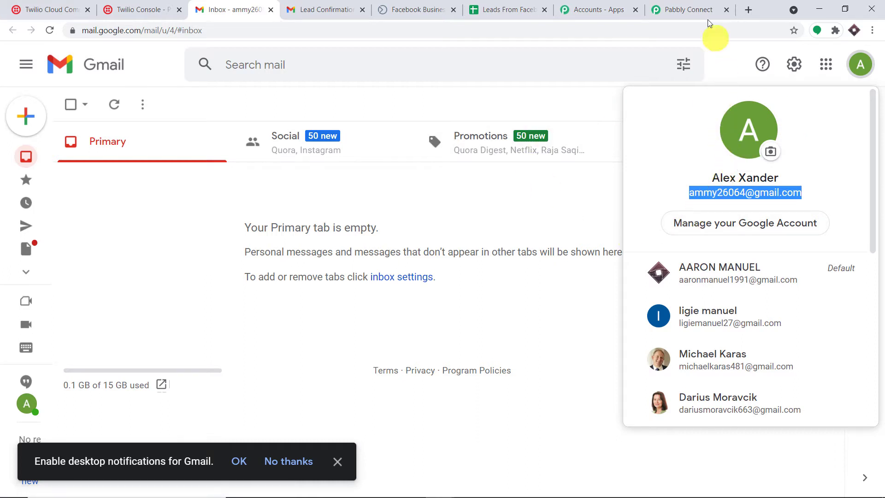
{"action": "left_click", "coordinate": [698, 8]}
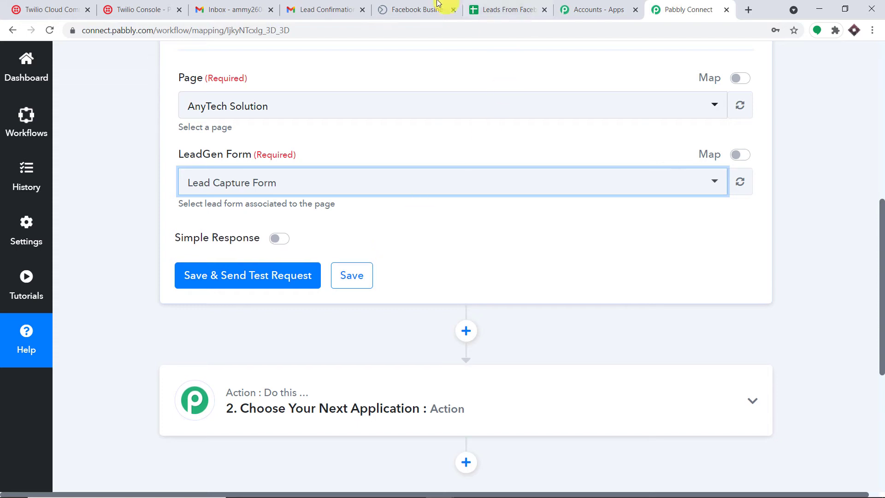
Step: Paste the lead's email address and phone number into the test form
{"action": "left_click", "coordinate": [417, 9]}
{"action": "right_click", "coordinate": [395, 273]}
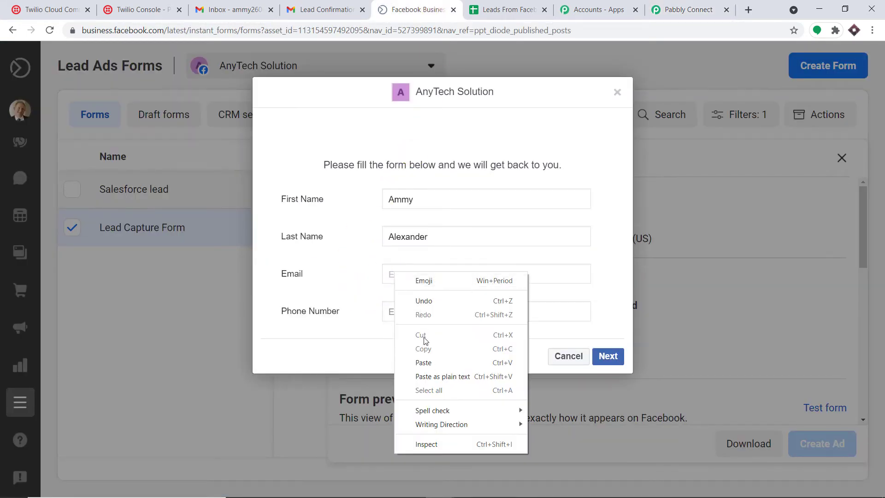
{"action": "left_click", "coordinate": [417, 362]}
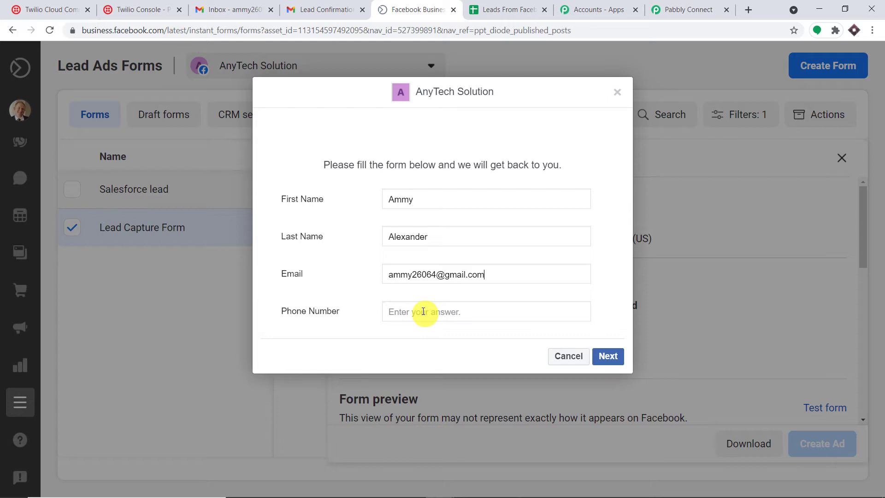
{"action": "left_click", "coordinate": [424, 312]}
{"action": "key", "text": "ctrl+v"}
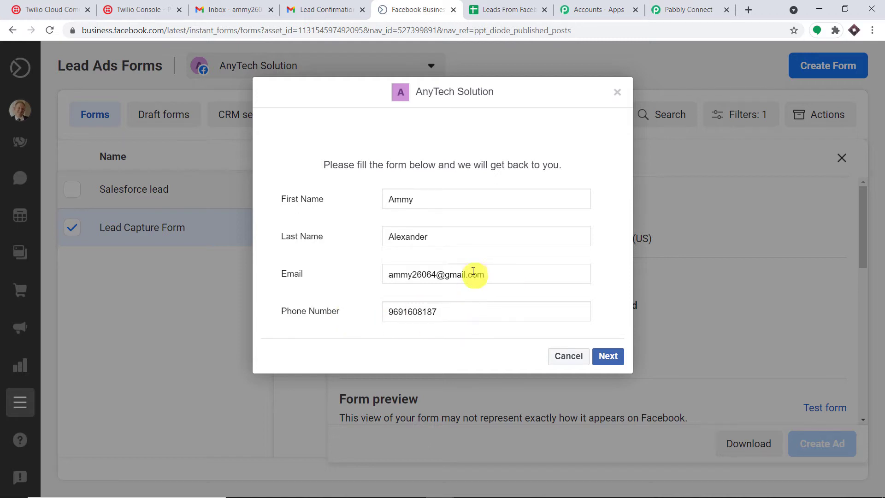
Step: Review the entered email and phone, then submit the test lead
{"action": "left_click_drag", "start_coordinate": [509, 280], "coordinate": [367, 277]}
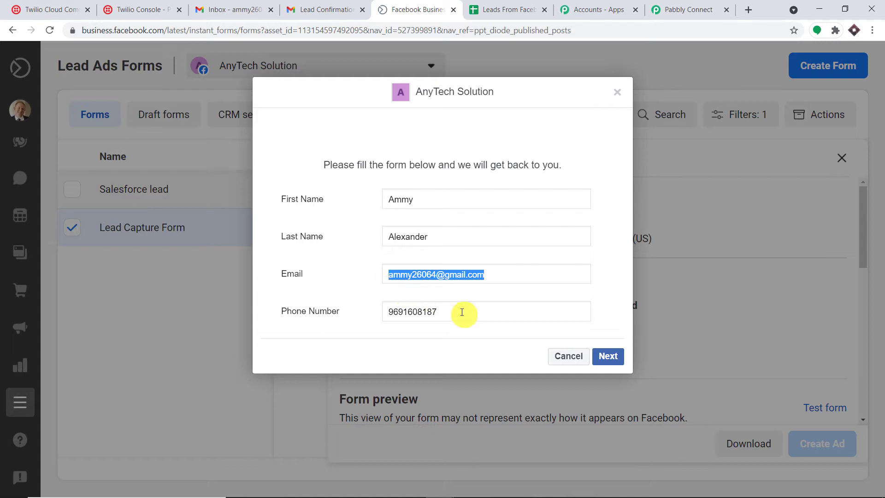
{"action": "left_click_drag", "start_coordinate": [460, 311], "coordinate": [357, 316]}
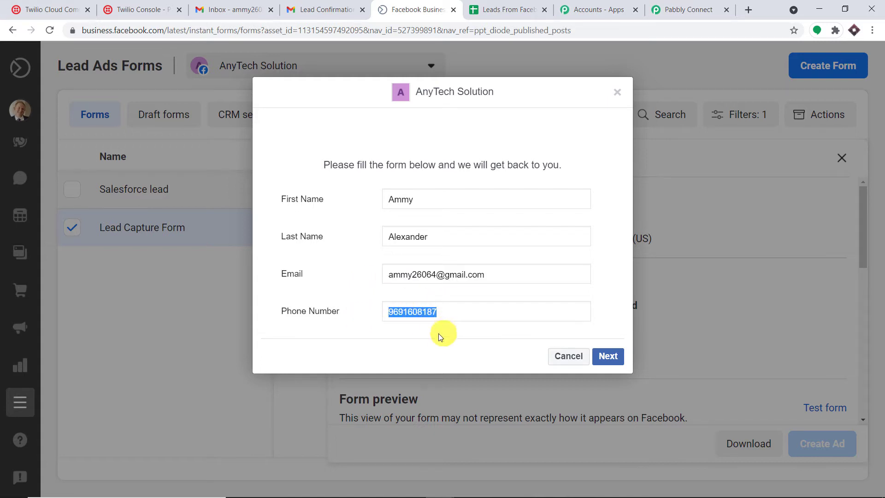
{"action": "left_click", "coordinate": [616, 359]}
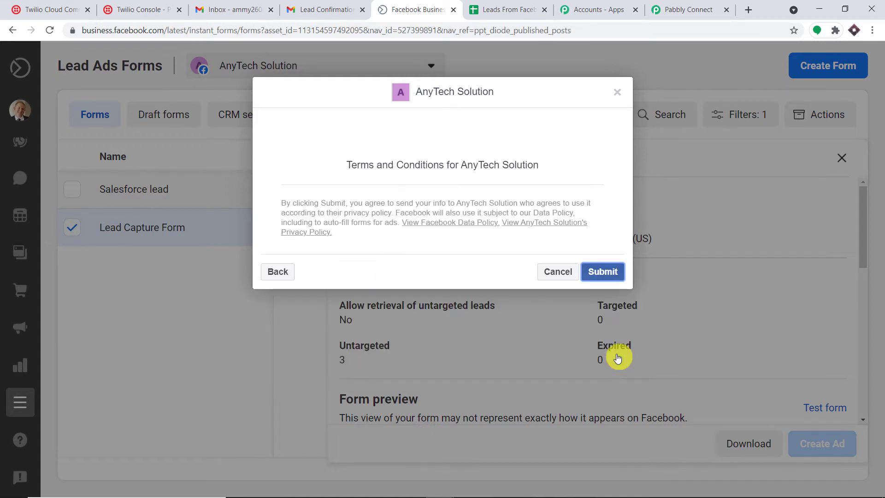
{"action": "left_click", "coordinate": [613, 267]}
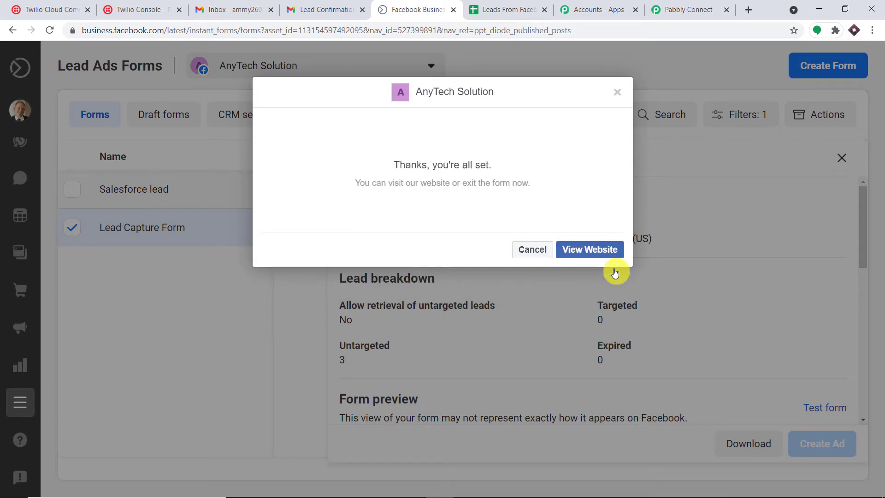
{"action": "left_click", "coordinate": [692, 10]}
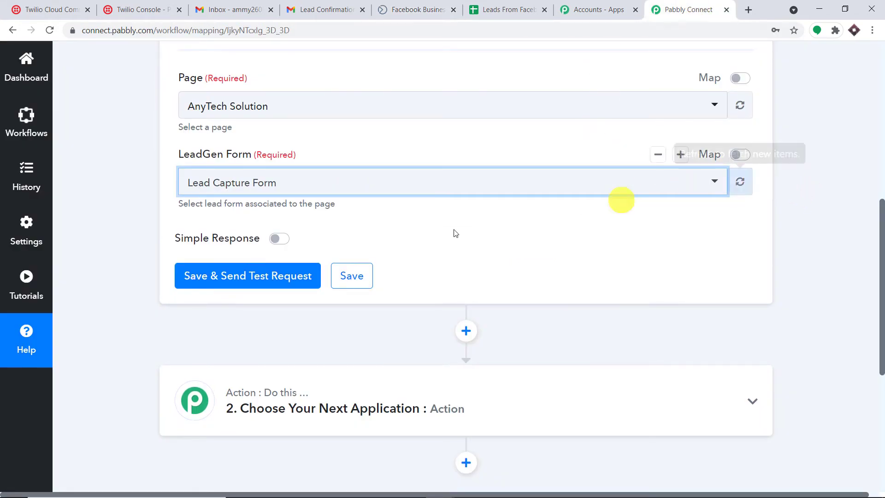
Step: Send a test request to fetch the new Lead Capture Form lead
{"action": "left_click", "coordinate": [272, 276]}
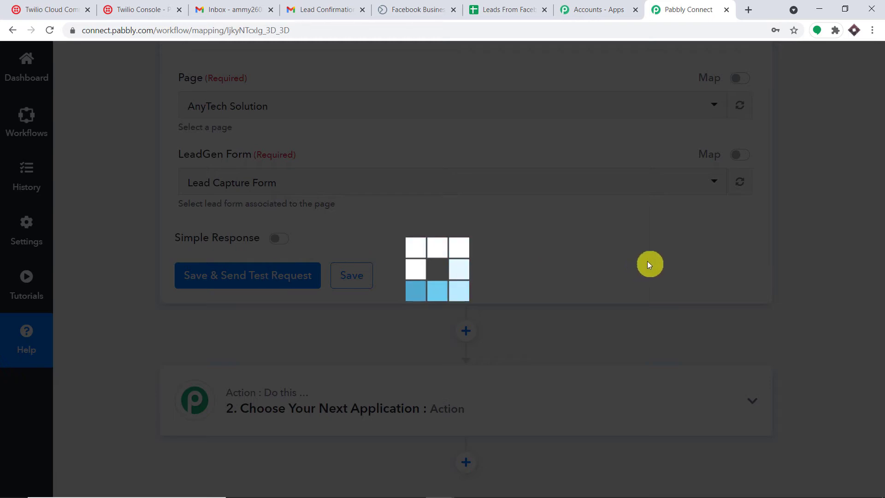
{"action": "scroll", "coordinate": [658, 356], "scroll_direction": "down", "scroll_amount": 1}
{"action": "scroll", "coordinate": [833, 345], "scroll_direction": "down", "scroll_amount": 1}
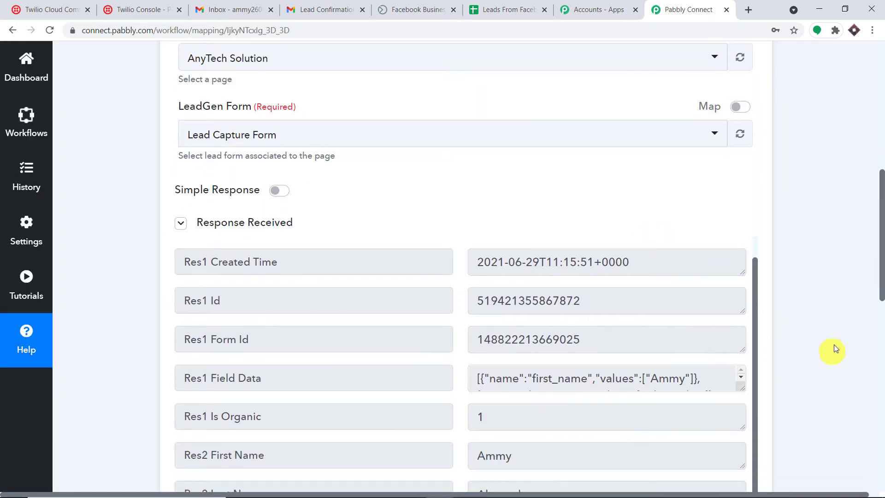
{"action": "scroll", "coordinate": [834, 344], "scroll_direction": "down", "scroll_amount": 7}
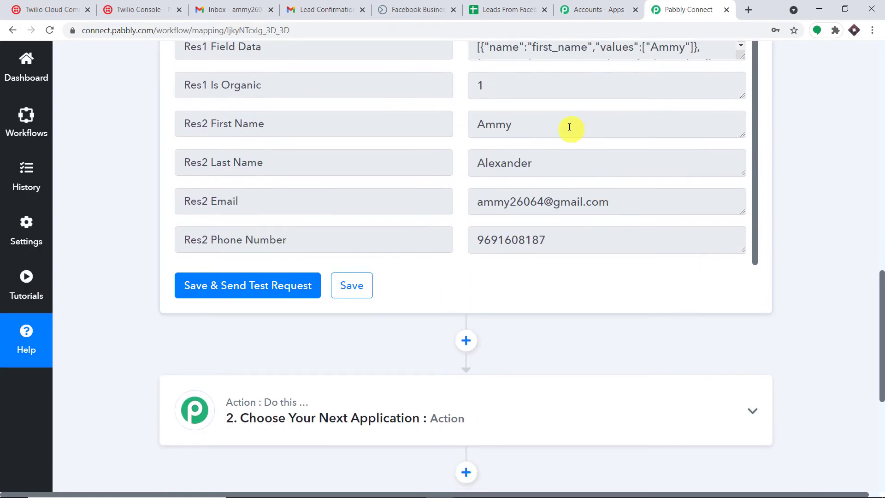
Step: Check the response's first name, last name, email and phone number values
{"action": "double_click", "coordinate": [569, 127]}
{"action": "double_click", "coordinate": [497, 162]}
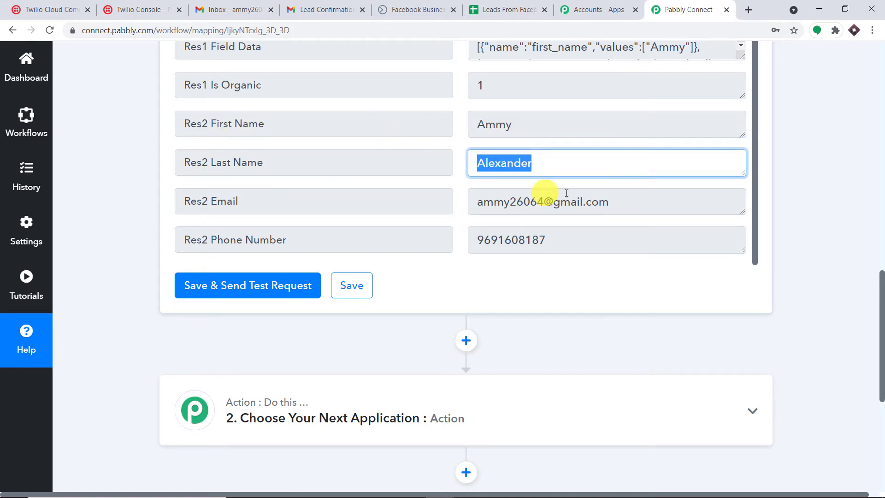
{"action": "triple_click", "coordinate": [633, 201]}
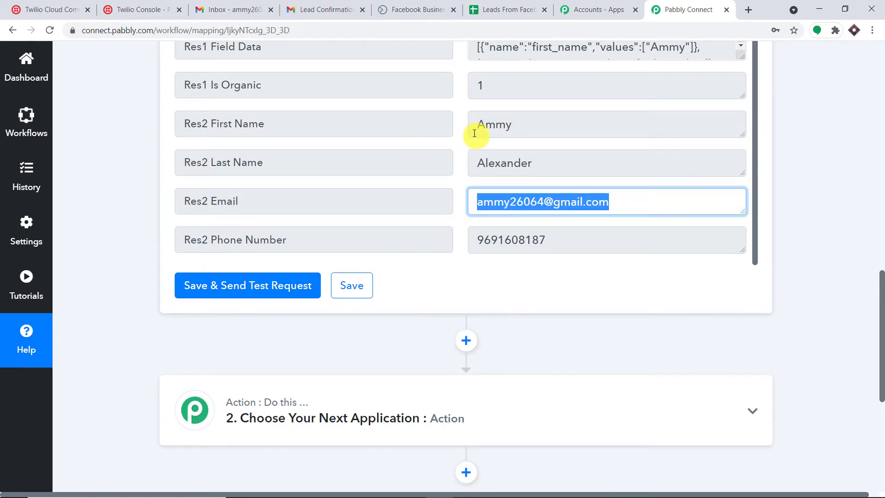
{"action": "double_click", "coordinate": [588, 240]}
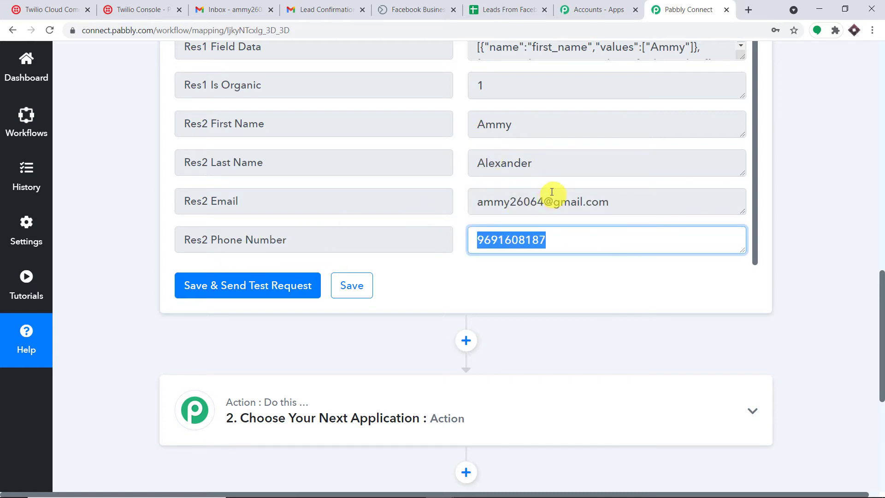
{"action": "left_click", "coordinate": [806, 166]}
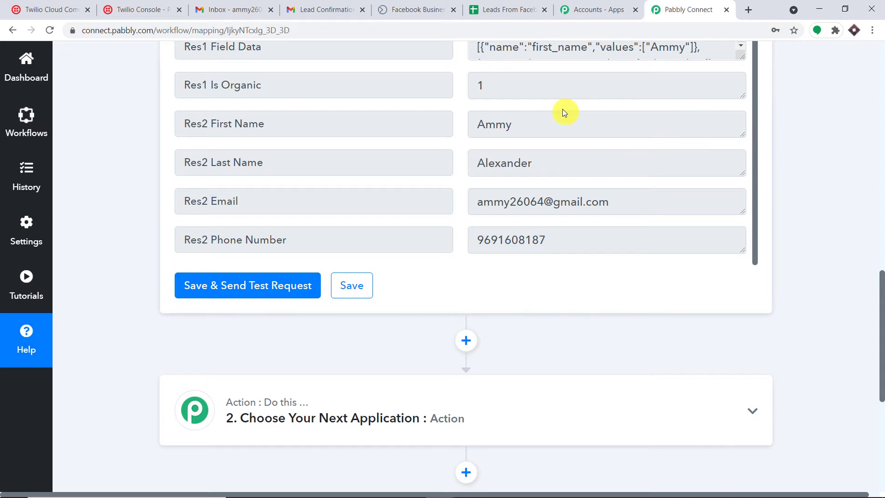
{"action": "left_click_drag", "start_coordinate": [576, 121], "coordinate": [373, 133]}
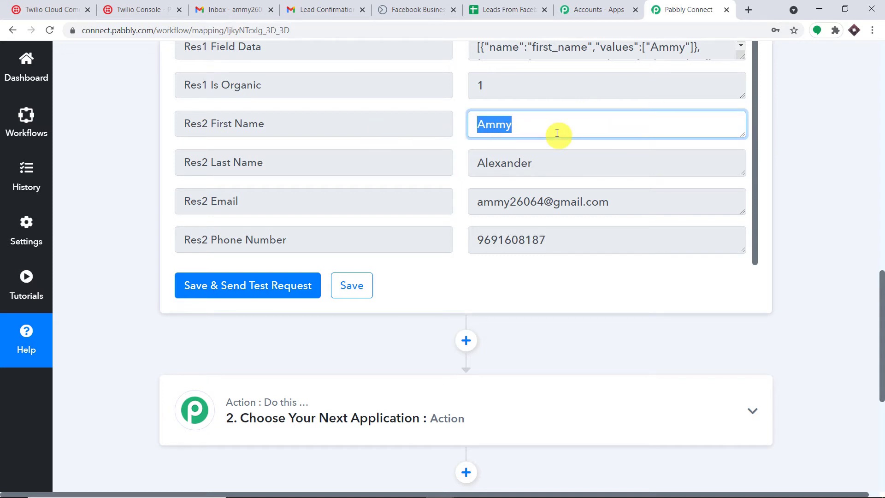
{"action": "left_click", "coordinate": [509, 6]}
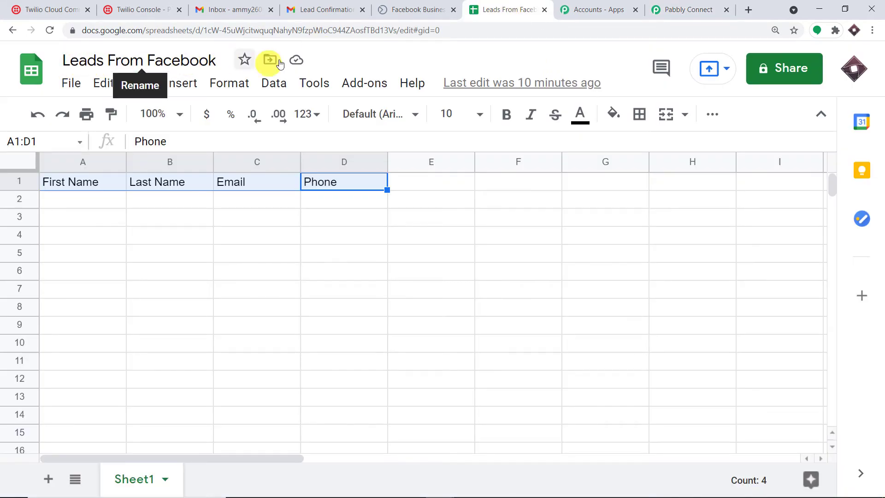
{"action": "left_click", "coordinate": [681, 7]}
{"action": "scroll", "coordinate": [394, 272], "scroll_direction": "down", "scroll_amount": 2}
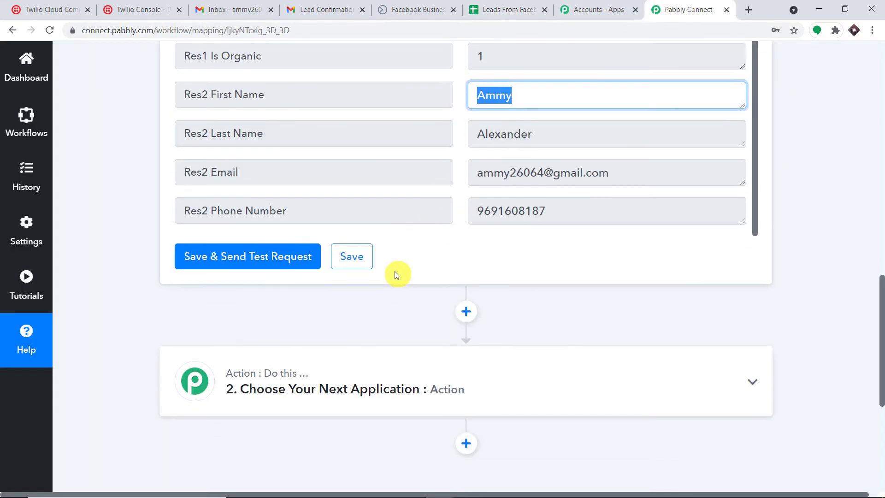
{"action": "left_click", "coordinate": [513, 10]}
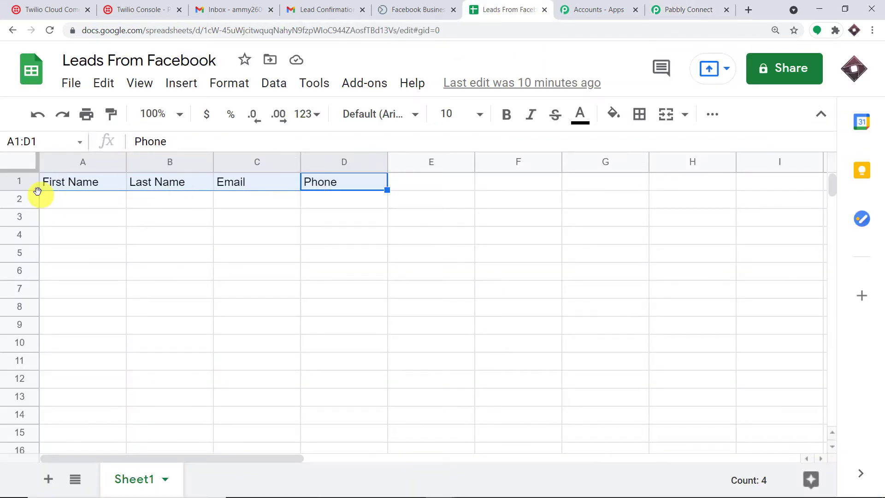
{"action": "left_click", "coordinate": [167, 183]}
{"action": "left_click", "coordinate": [234, 182]}
{"action": "left_click", "coordinate": [335, 181]}
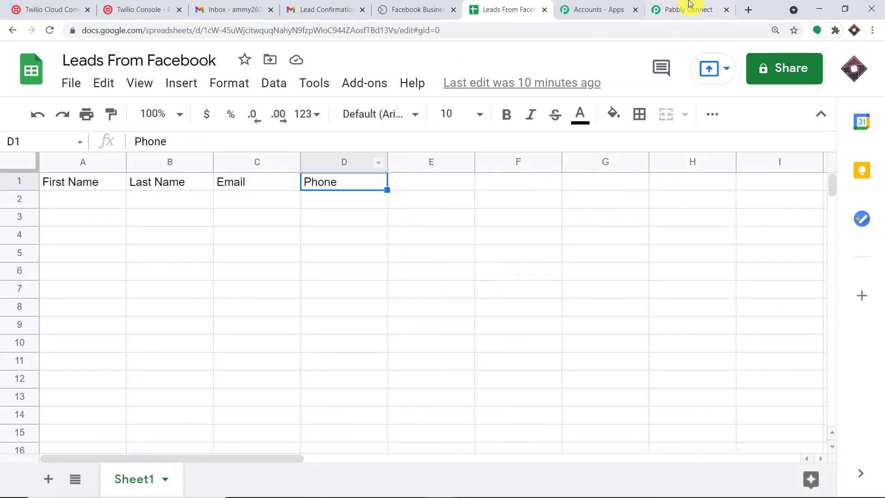
{"action": "left_click", "coordinate": [691, 7]}
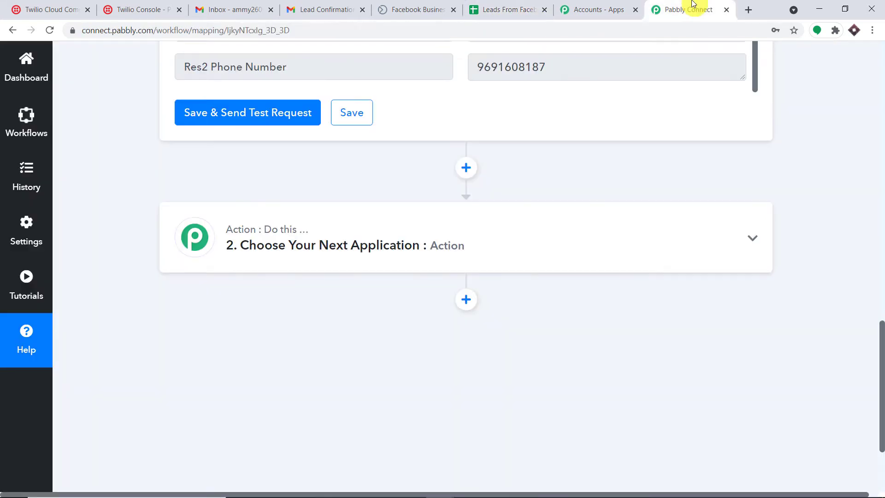
Step: Set action 2 to Google Sheets with the Add New Row event
{"action": "left_click", "coordinate": [309, 247]}
{"action": "scroll", "coordinate": [277, 281], "scroll_direction": "down", "scroll_amount": 3}
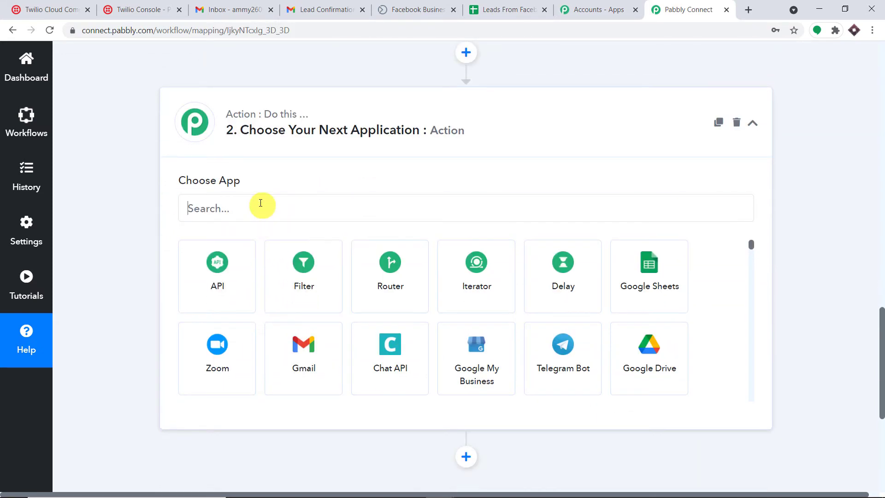
{"action": "left_click", "coordinate": [655, 280]}
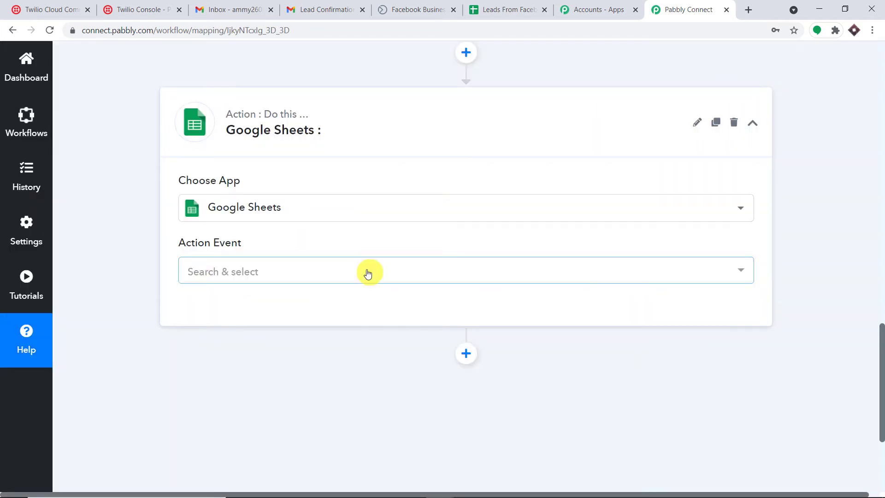
{"action": "left_click", "coordinate": [368, 272]}
{"action": "left_click", "coordinate": [360, 345]}
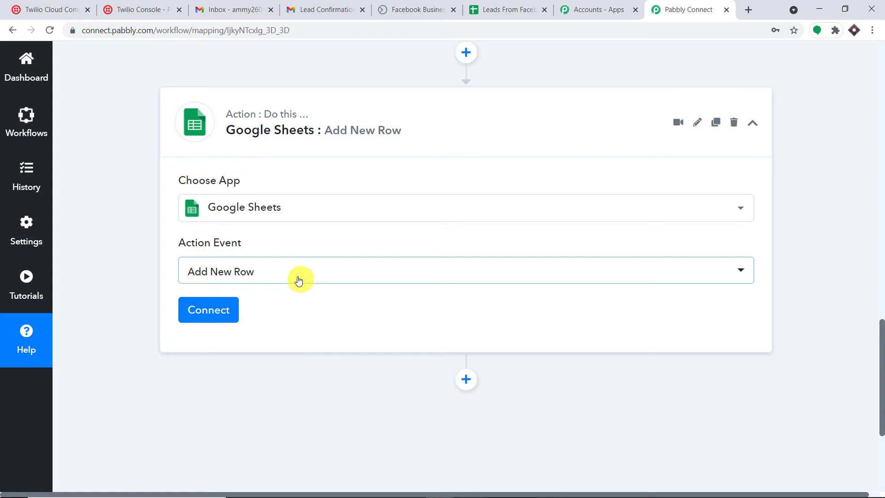
{"action": "left_click", "coordinate": [520, 8]}
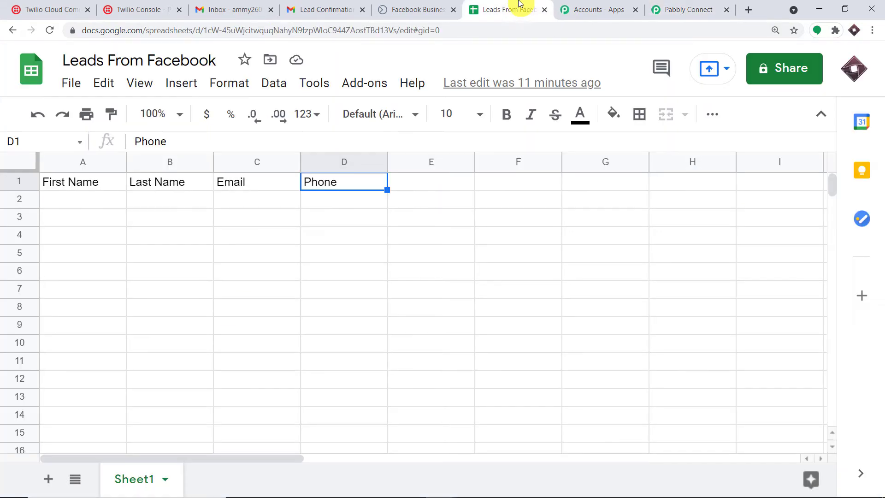
Step: Confirm row A2:D2 under First Name, Last Name, Email and Phone is empty
{"action": "left_click", "coordinate": [75, 198]}
{"action": "left_click", "coordinate": [178, 198]}
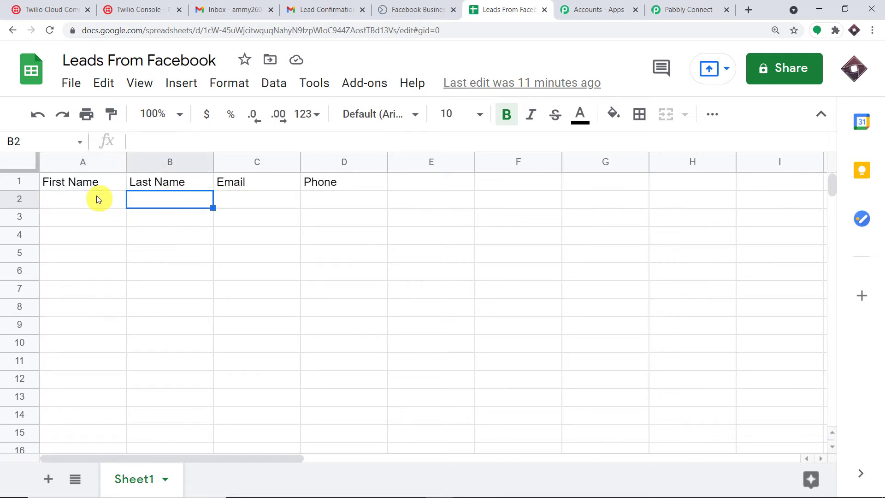
{"action": "left_click", "coordinate": [97, 197]}
{"action": "left_click", "coordinate": [173, 202]}
{"action": "left_click", "coordinate": [243, 200]}
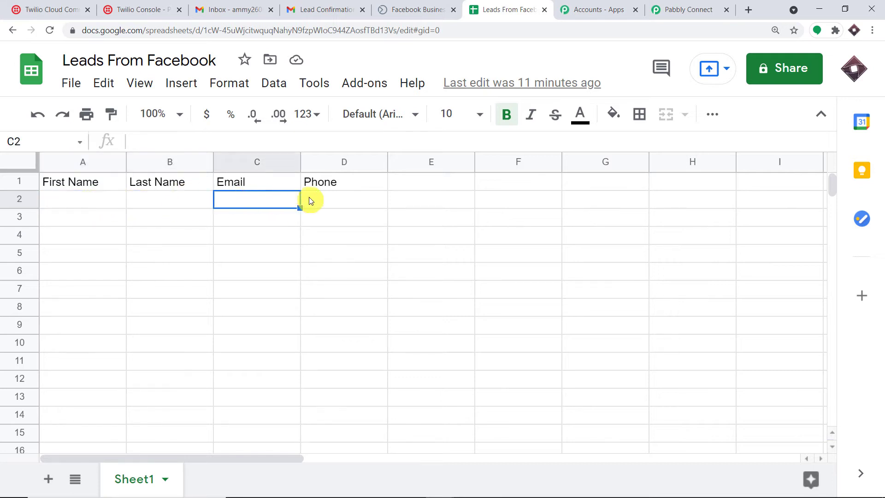
{"action": "left_click", "coordinate": [319, 201]}
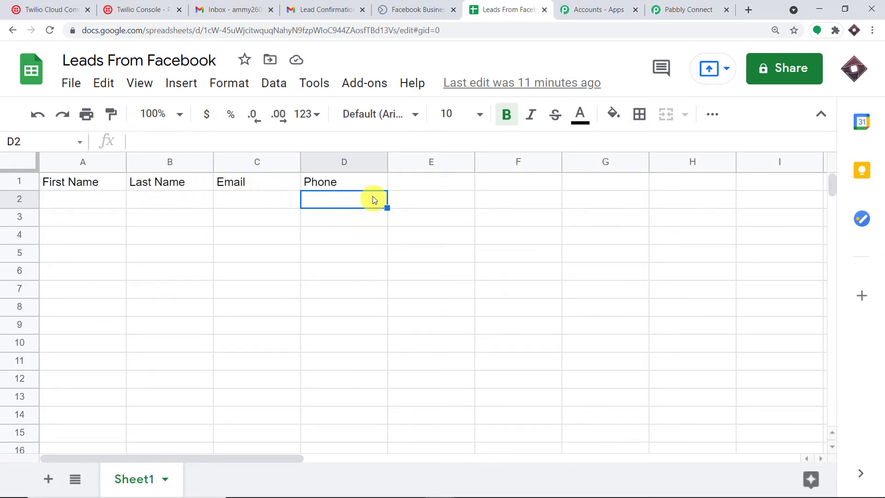
{"action": "left_click_drag", "start_coordinate": [360, 200], "coordinate": [54, 199]}
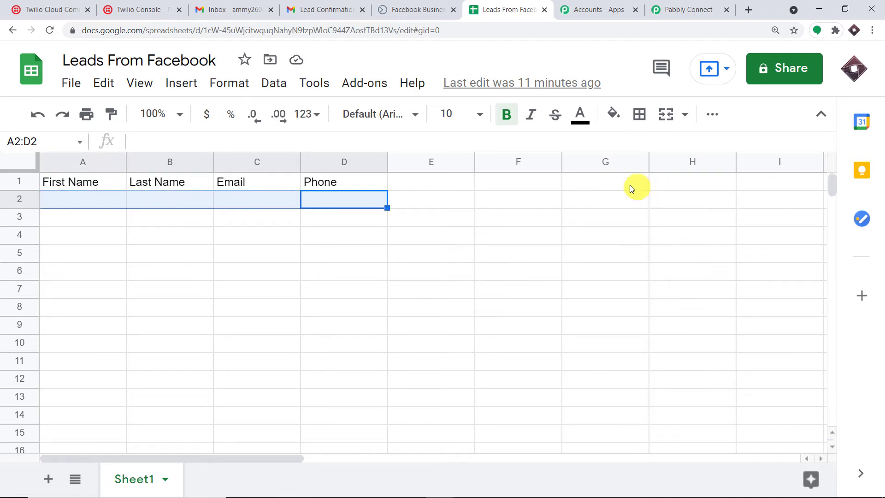
{"action": "left_click", "coordinate": [687, 9]}
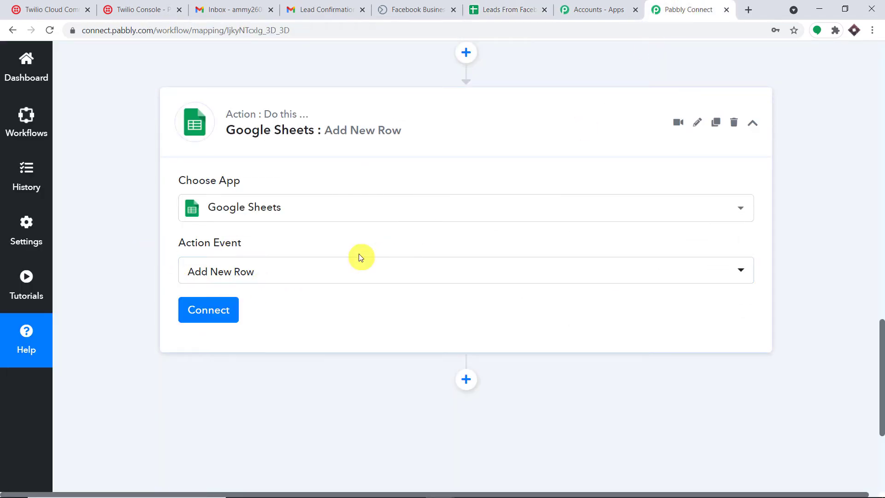
Step: Add a new Google Sheets connection by signing in with Google and allowing access
{"action": "left_click", "coordinate": [207, 309]}
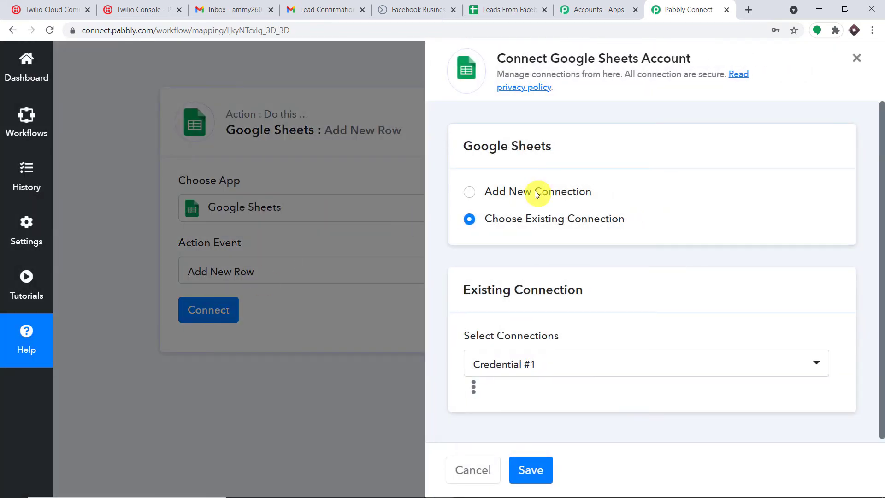
{"action": "left_click", "coordinate": [536, 191]}
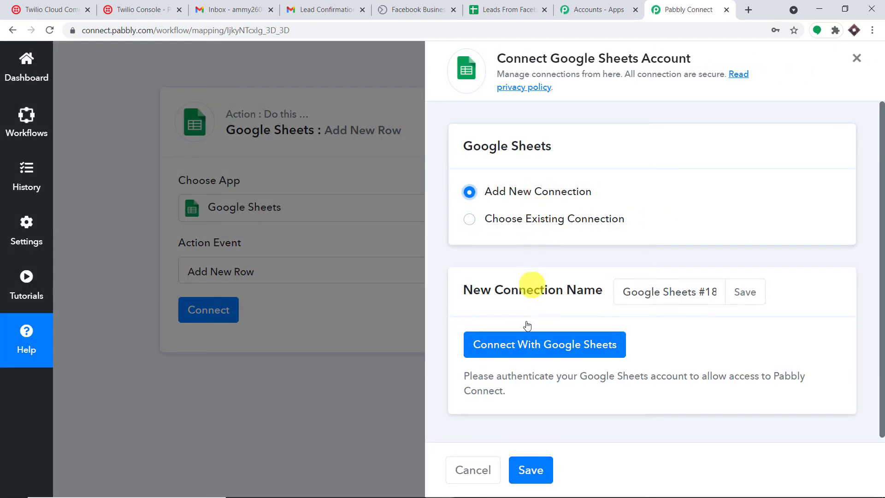
{"action": "left_click", "coordinate": [525, 344]}
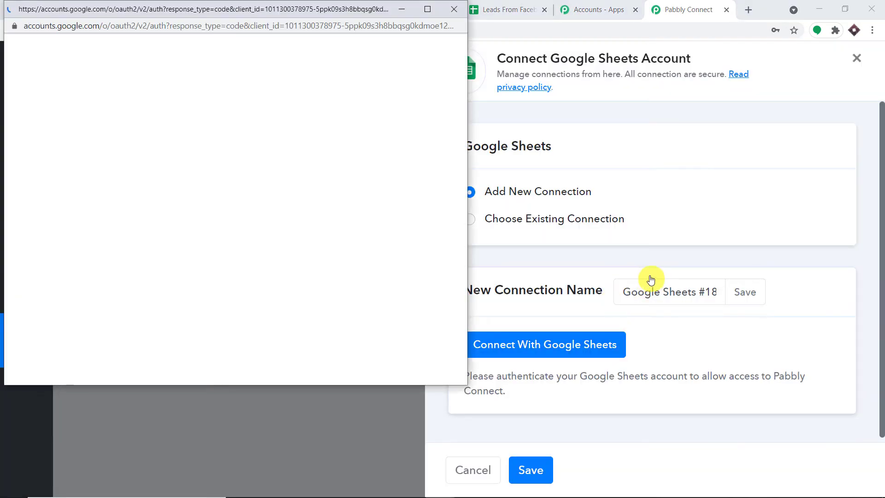
{"action": "left_click_drag", "start_coordinate": [278, 9], "coordinate": [705, 129]}
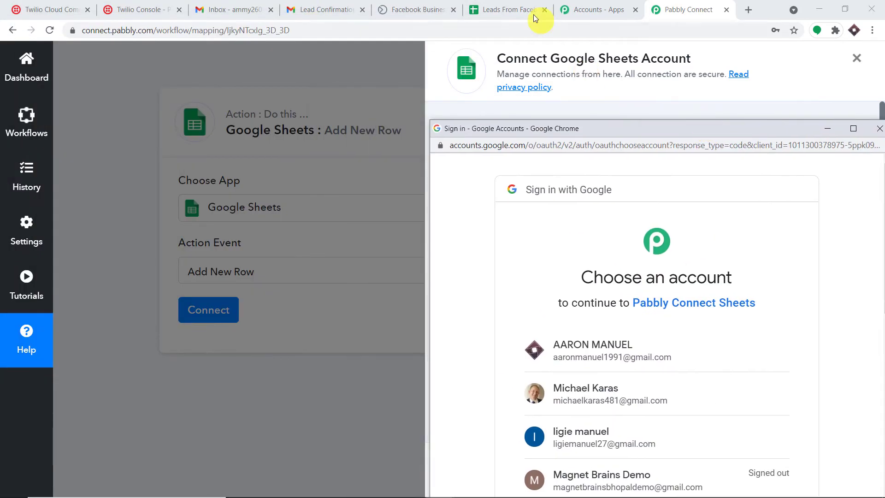
{"action": "left_click", "coordinate": [620, 346]}
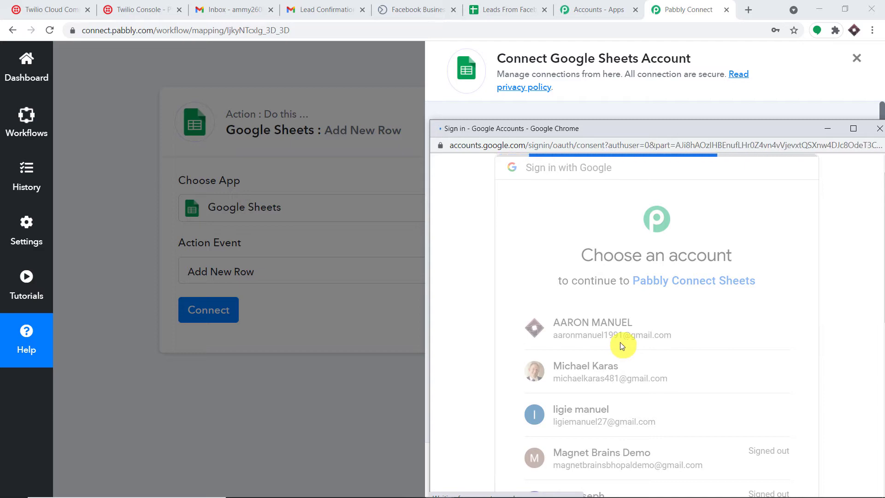
{"action": "left_click_drag", "start_coordinate": [660, 130], "coordinate": [604, 65]}
{"action": "scroll", "coordinate": [651, 286], "scroll_direction": "down", "scroll_amount": 5}
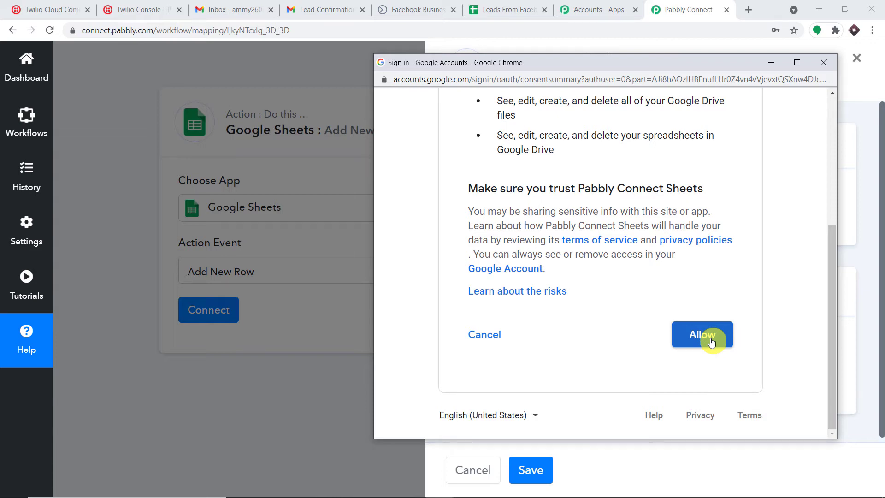
{"action": "left_click", "coordinate": [712, 341]}
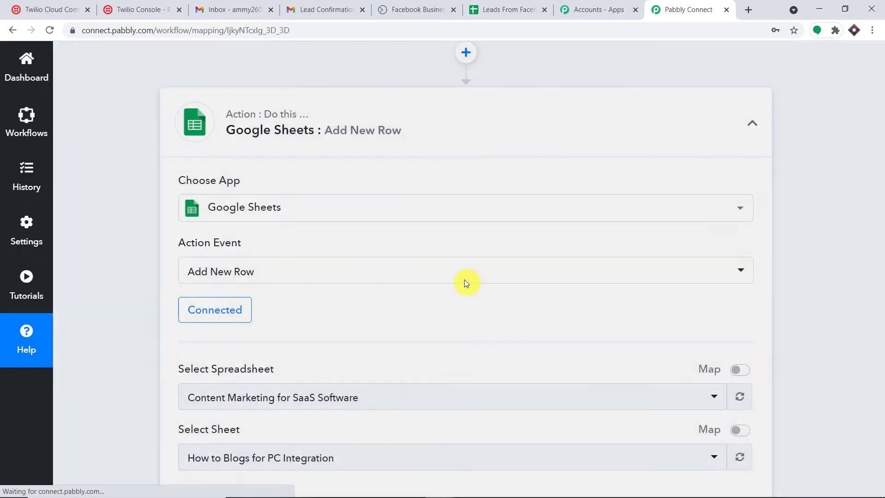
Step: Browse the spreadsheet list and check the target spreadsheet's name in Google Sheets
{"action": "scroll", "coordinate": [463, 279], "scroll_direction": "down", "scroll_amount": 4}
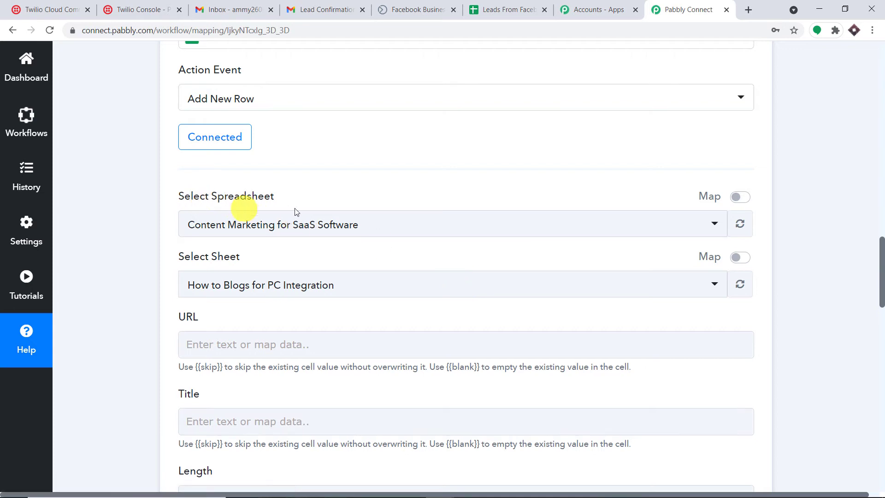
{"action": "left_click", "coordinate": [348, 235]}
{"action": "scroll", "coordinate": [406, 310], "scroll_direction": "down", "scroll_amount": 10}
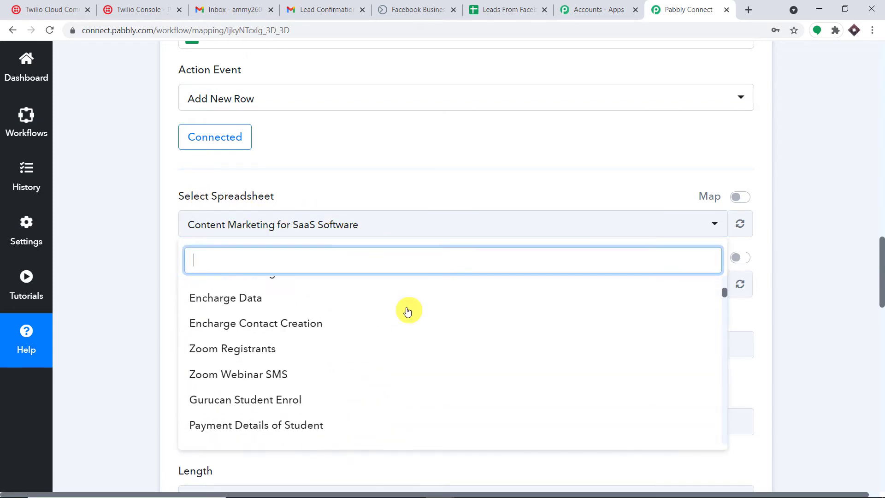
{"action": "scroll", "coordinate": [408, 311], "scroll_direction": "down", "scroll_amount": 10}
{"action": "scroll", "coordinate": [408, 312], "scroll_direction": "up", "scroll_amount": 15}
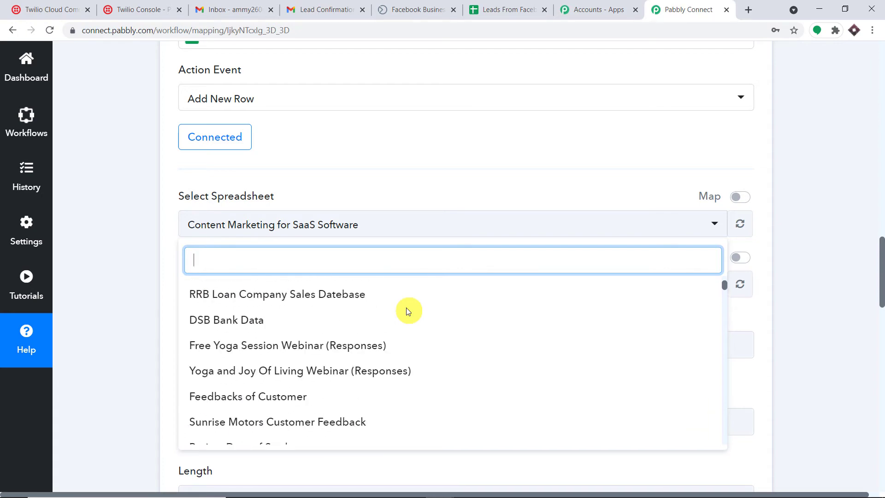
{"action": "scroll", "coordinate": [408, 311], "scroll_direction": "up", "scroll_amount": 2}
{"action": "left_click", "coordinate": [496, 12]}
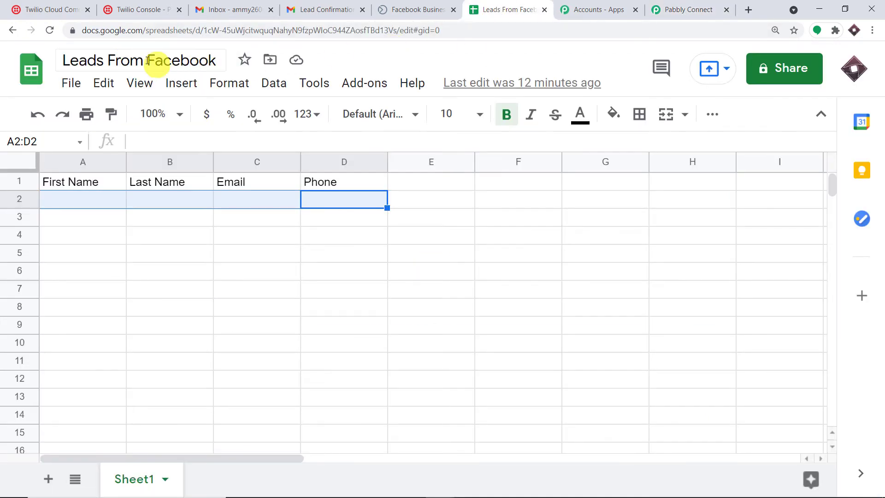
{"action": "left_click", "coordinate": [687, 9]}
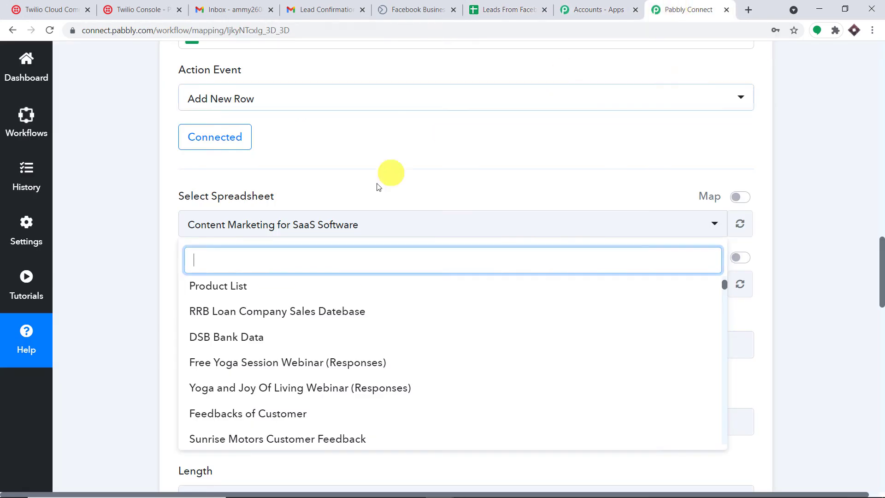
Step: Choose Leads From Facebook as the spreadsheet, with Sheet1 as its sheet
{"action": "scroll", "coordinate": [385, 339], "scroll_direction": "up", "scroll_amount": 6}
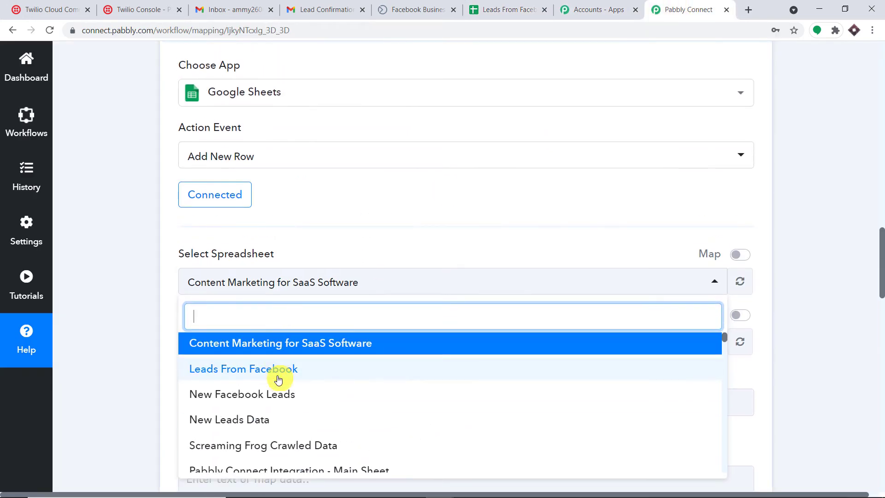
{"action": "left_click", "coordinate": [278, 369]}
{"action": "left_click", "coordinate": [509, 9]}
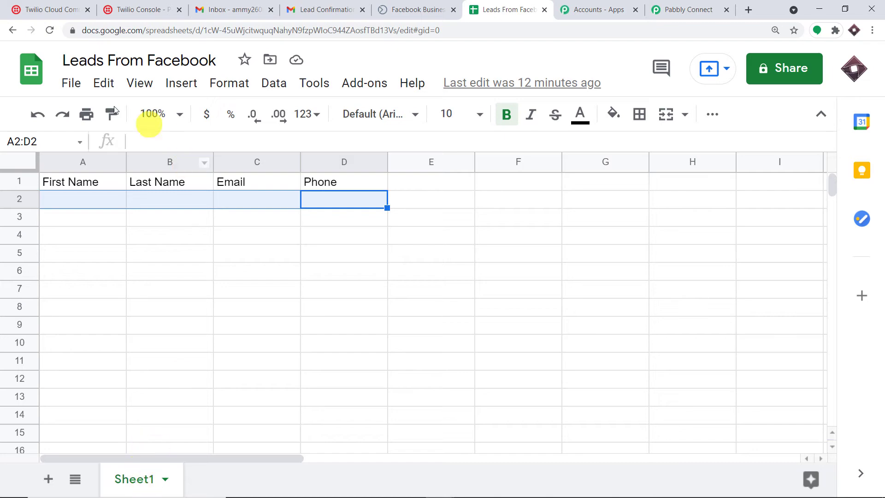
{"action": "left_click", "coordinate": [695, 8]}
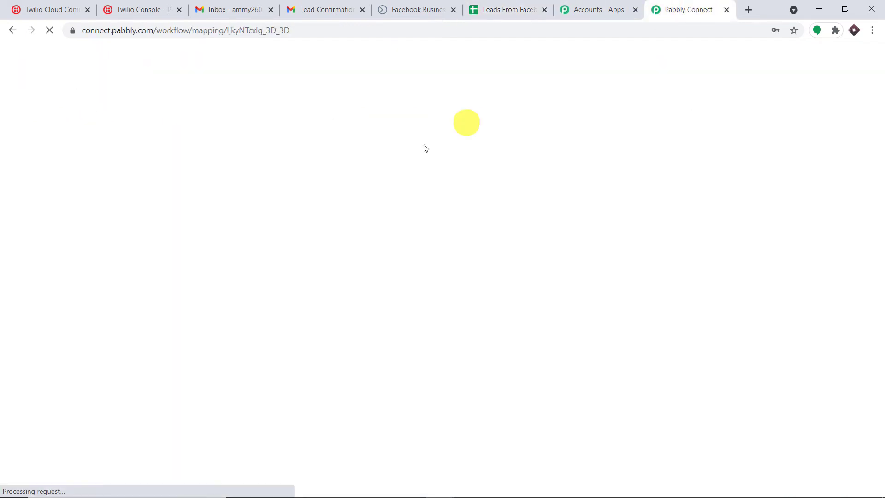
{"action": "scroll", "coordinate": [350, 231], "scroll_direction": "down", "scroll_amount": 3}
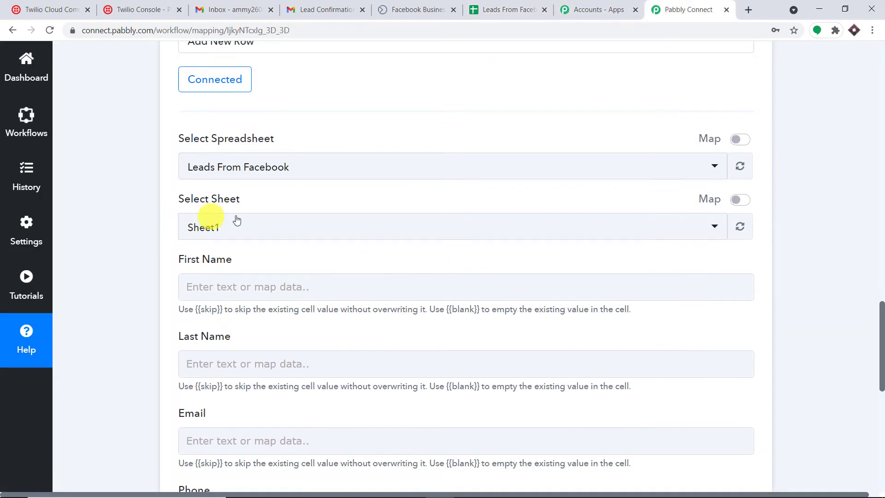
Step: Check the column headers in the Leads From Facebook sheet
{"action": "scroll", "coordinate": [310, 243], "scroll_direction": "down", "scroll_amount": 3}
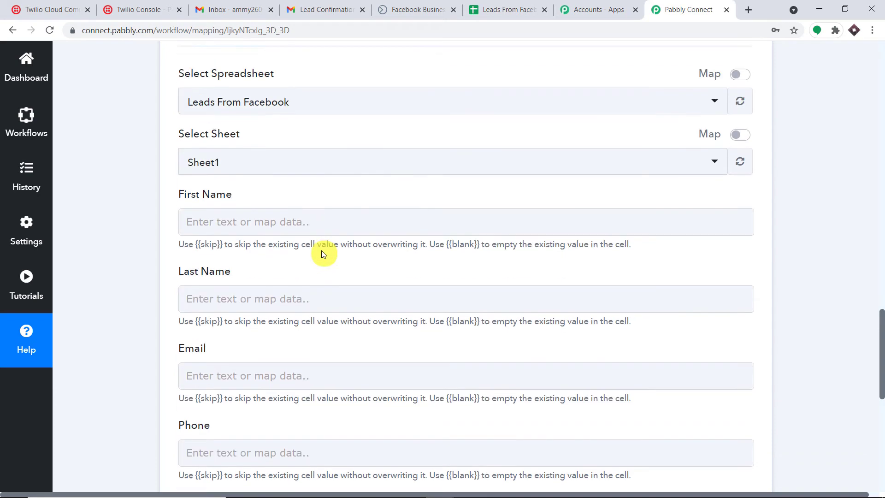
{"action": "left_click", "coordinate": [510, 10]}
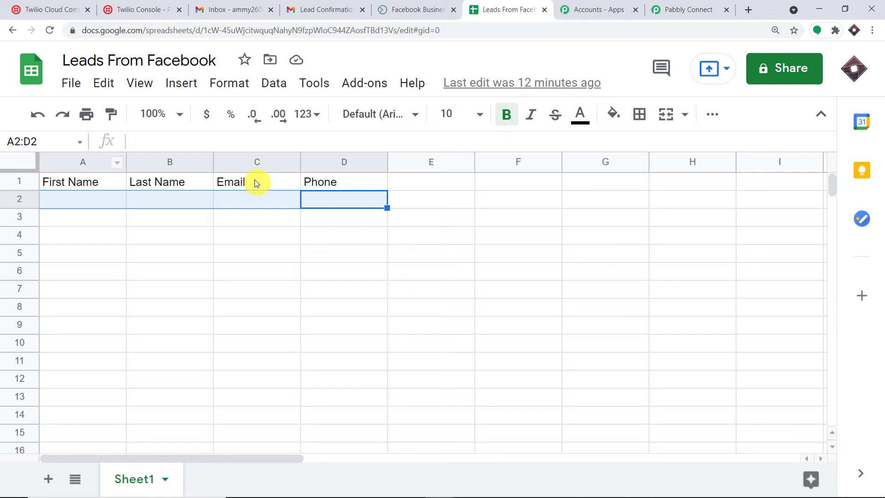
{"action": "left_click", "coordinate": [329, 256]}
{"action": "left_click", "coordinate": [657, 5]}
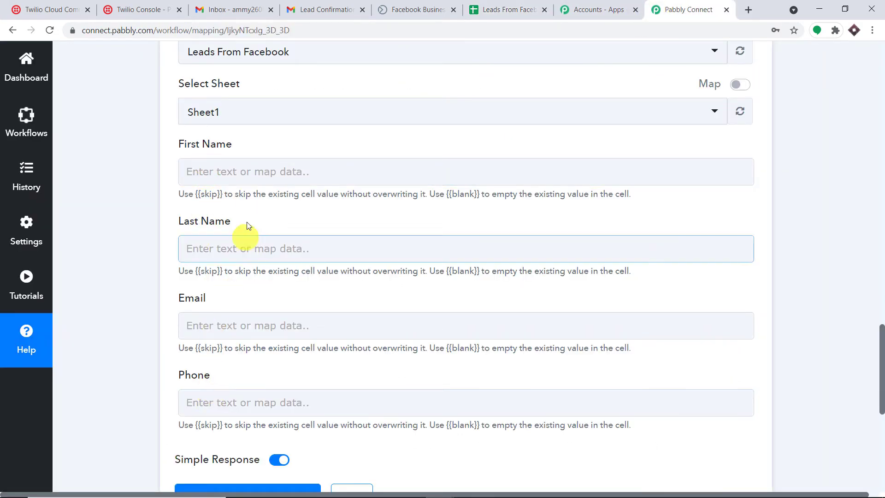
Step: Map the Facebook lead's first name into the First Name column
{"action": "left_click", "coordinate": [259, 178]}
{"action": "left_click", "coordinate": [297, 304]}
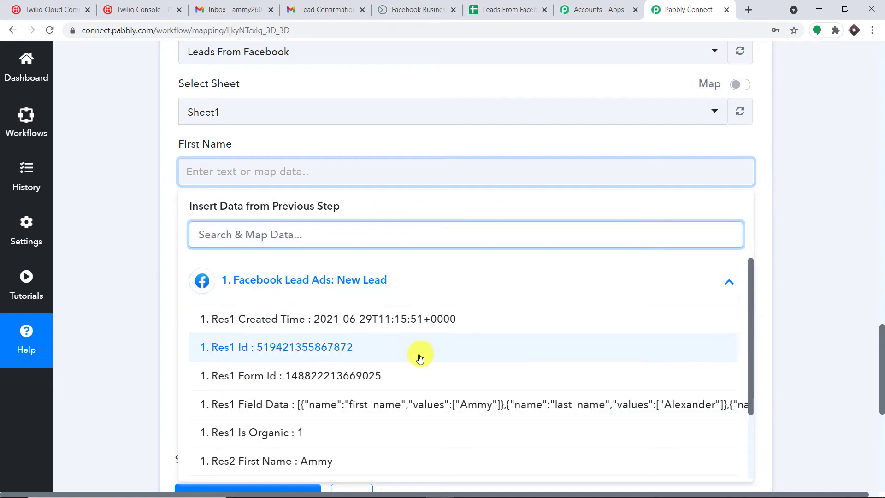
{"action": "scroll", "coordinate": [369, 383], "scroll_direction": "down", "scroll_amount": 2}
{"action": "left_click", "coordinate": [359, 408]}
{"action": "left_click", "coordinate": [799, 139]}
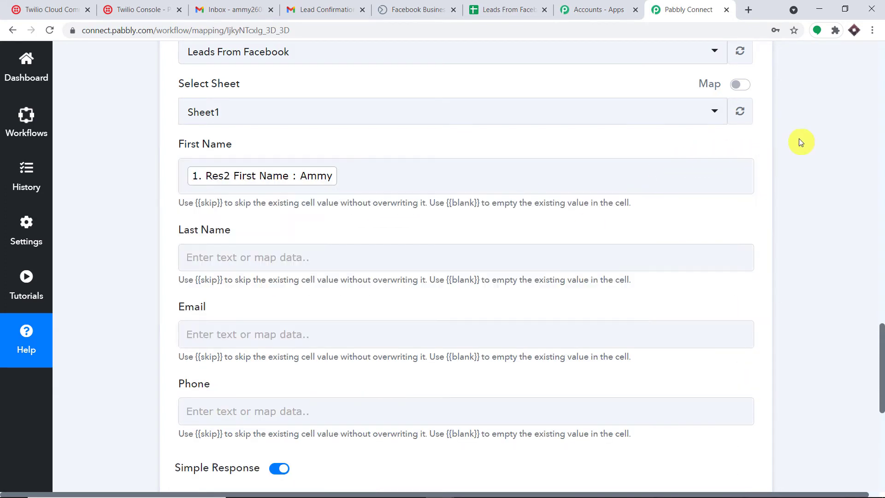
{"action": "scroll", "coordinate": [883, 150], "scroll_direction": "up", "scroll_amount": 15}
{"action": "scroll", "coordinate": [884, 153], "scroll_direction": "up", "scroll_amount": 1}
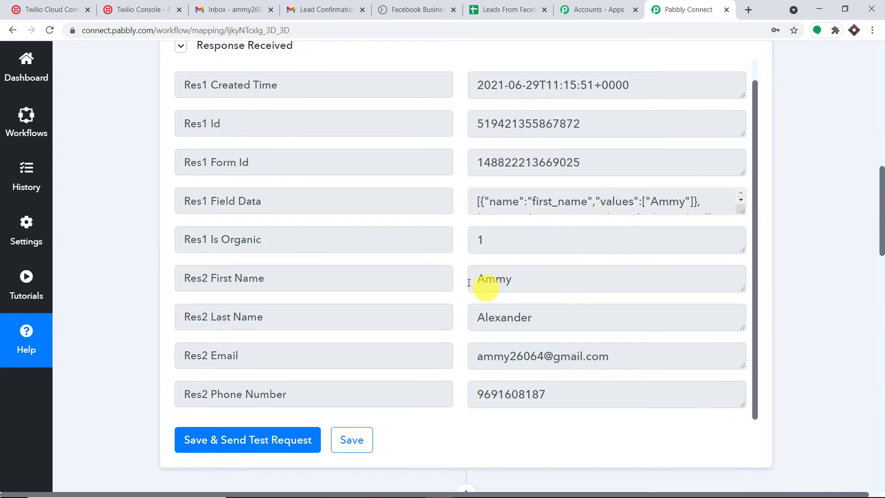
{"action": "left_click", "coordinate": [882, 332]}
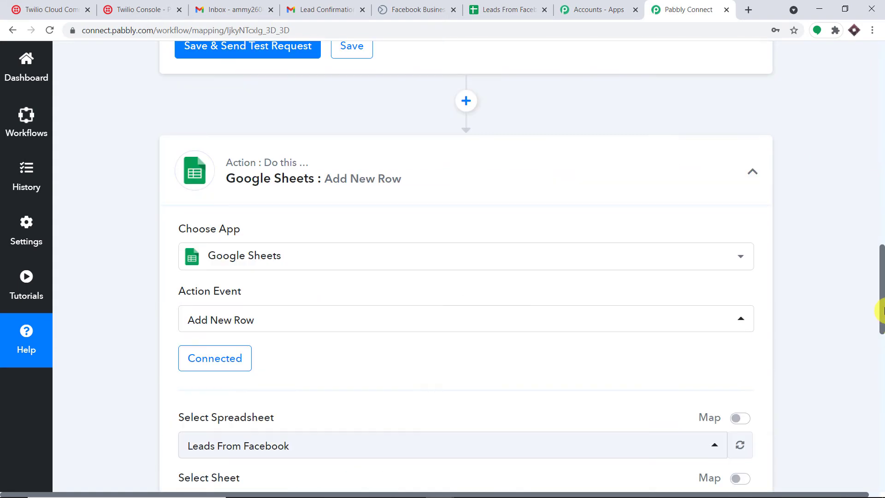
{"action": "left_click_drag", "start_coordinate": [881, 310], "coordinate": [881, 353]}
{"action": "left_click", "coordinate": [881, 362]}
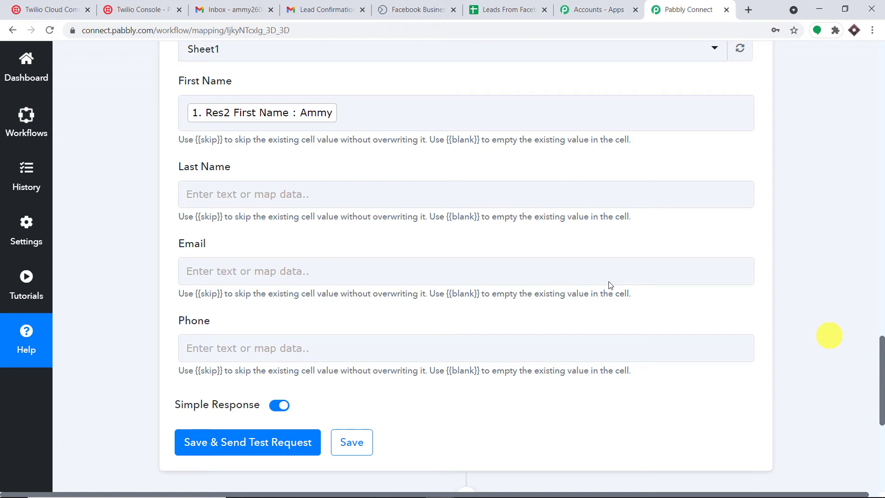
Step: Map the Facebook lead's last name into the Last Name column
{"action": "left_click", "coordinate": [208, 196]}
{"action": "left_click", "coordinate": [255, 300]}
{"action": "scroll", "coordinate": [409, 409], "scroll_direction": "down", "scroll_amount": 3}
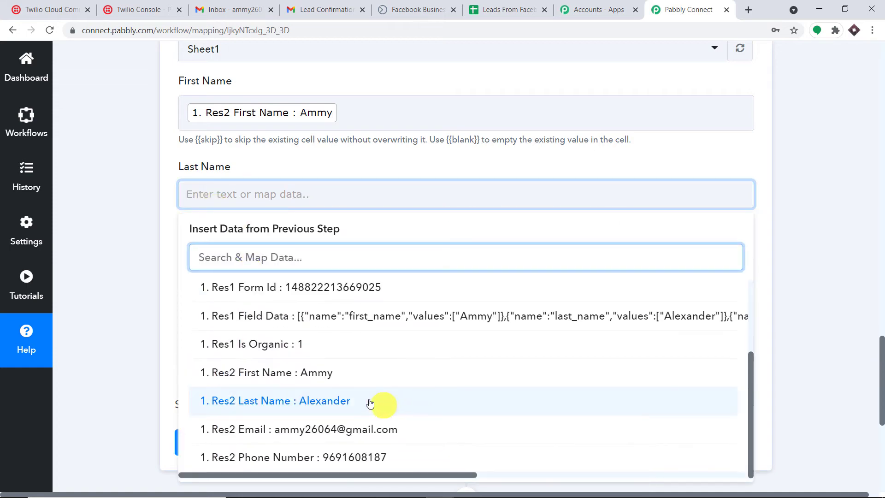
{"action": "left_click", "coordinate": [364, 403]}
{"action": "left_click", "coordinate": [845, 259]}
{"action": "scroll", "coordinate": [737, 261], "scroll_direction": "down", "scroll_amount": 4}
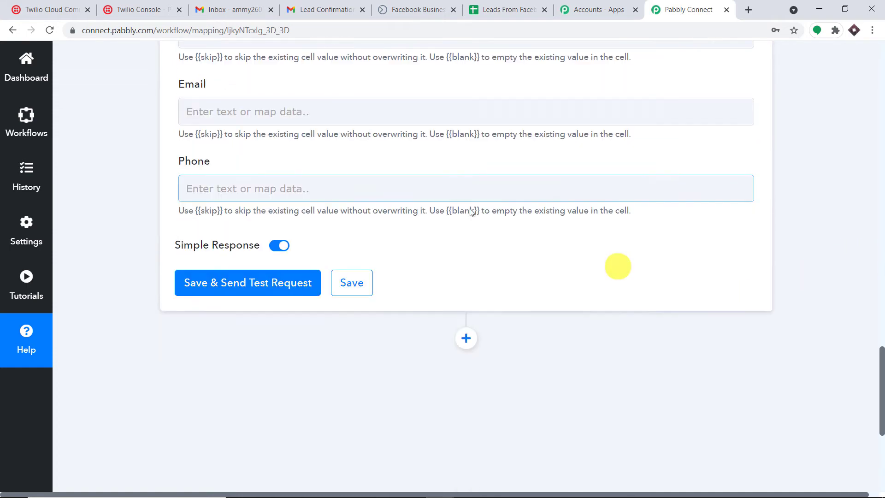
Step: Map the lead's email and phone number into the Email and Phone columns
{"action": "left_click", "coordinate": [234, 109]}
{"action": "left_click", "coordinate": [274, 216]}
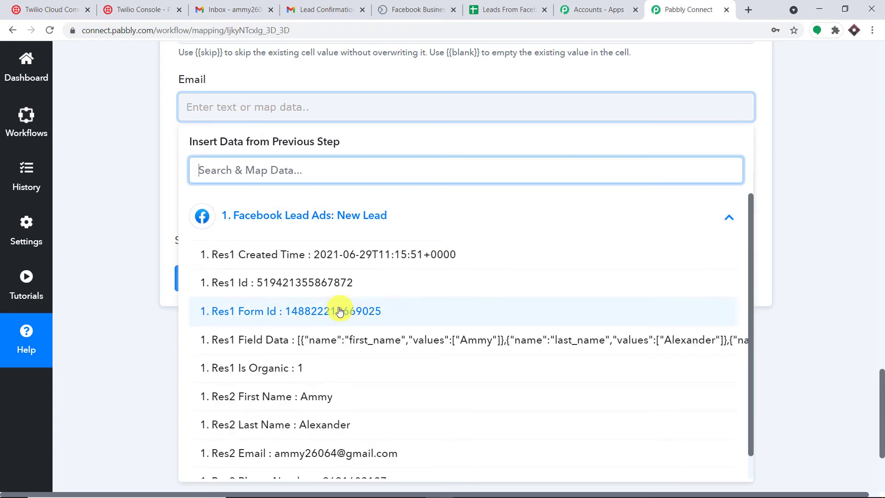
{"action": "scroll", "coordinate": [350, 332], "scroll_direction": "down", "scroll_amount": 1}
{"action": "left_click", "coordinate": [337, 443]}
{"action": "left_click", "coordinate": [839, 221]}
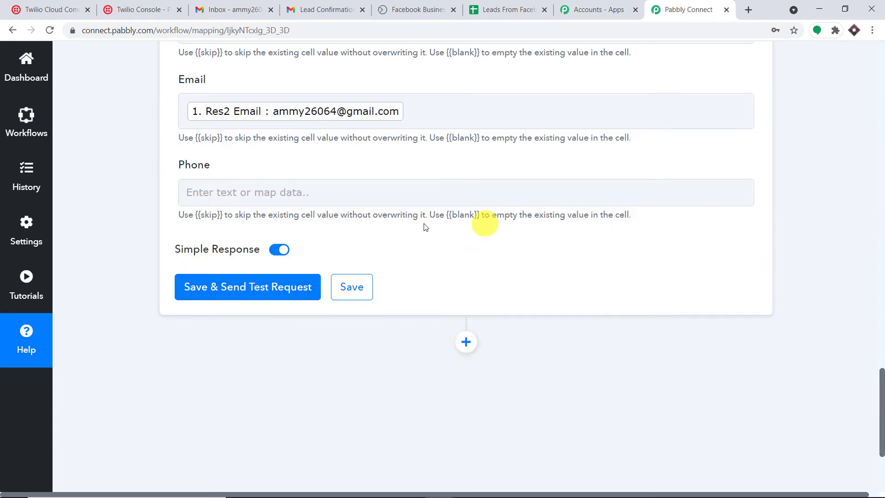
{"action": "left_click", "coordinate": [306, 190]}
{"action": "left_click", "coordinate": [290, 301]}
{"action": "scroll", "coordinate": [336, 389], "scroll_direction": "down", "scroll_amount": 3}
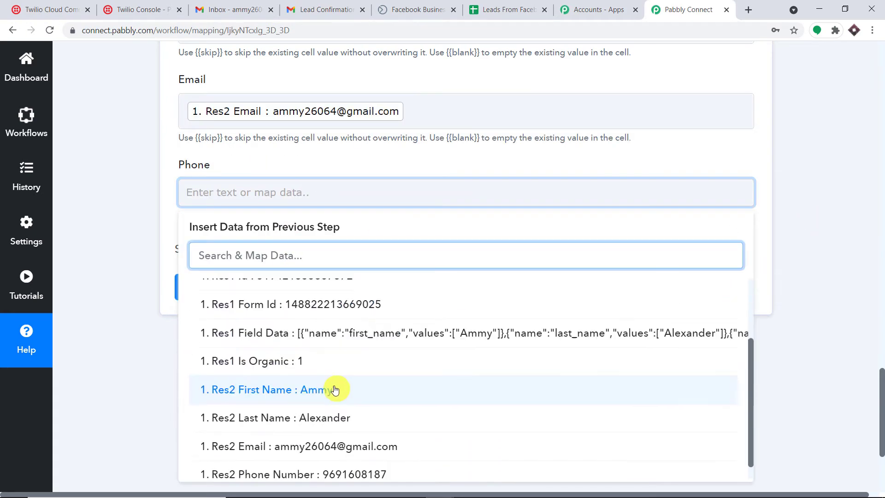
{"action": "left_click", "coordinate": [338, 457]}
{"action": "left_click", "coordinate": [814, 211]}
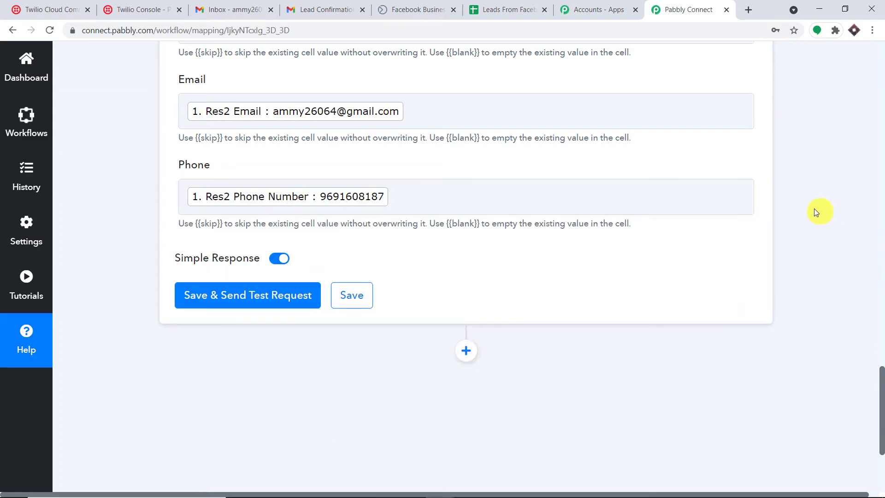
Step: Save the mapping, send a test row, and check the sheet for the result
{"action": "scroll", "coordinate": [397, 109], "scroll_direction": "up", "scroll_amount": 4}
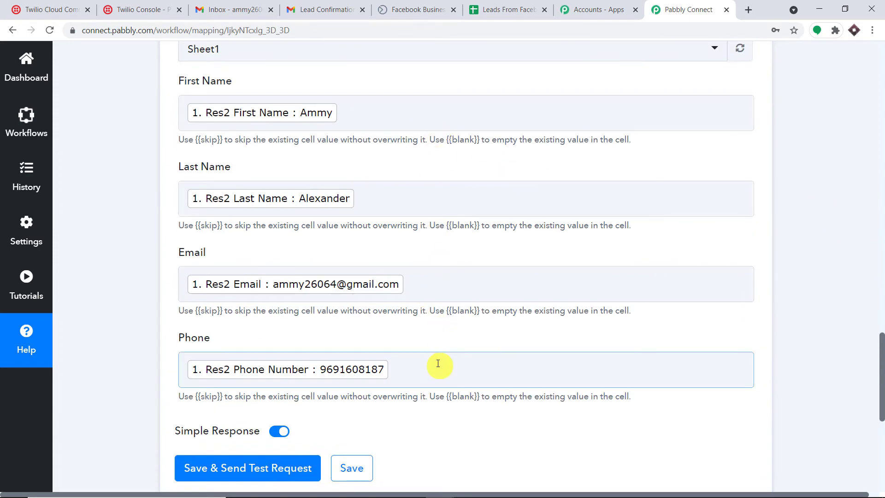
{"action": "scroll", "coordinate": [435, 362], "scroll_direction": "down", "scroll_amount": 4}
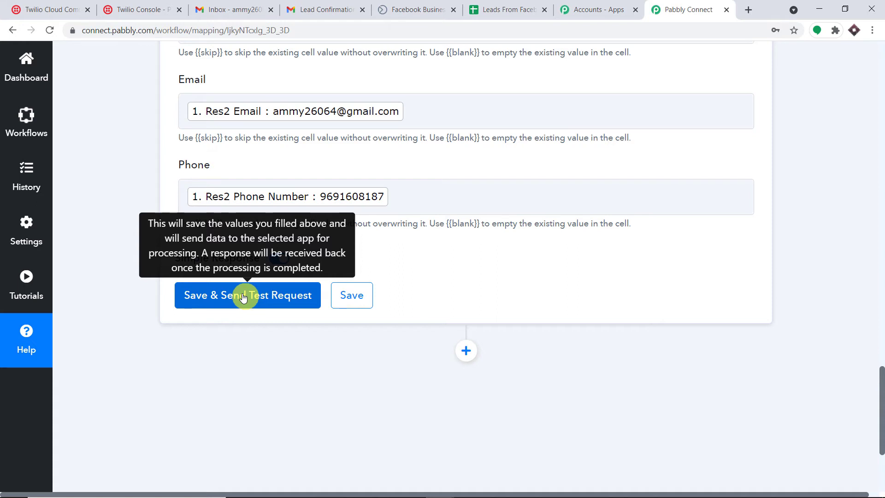
{"action": "left_click", "coordinate": [244, 298]}
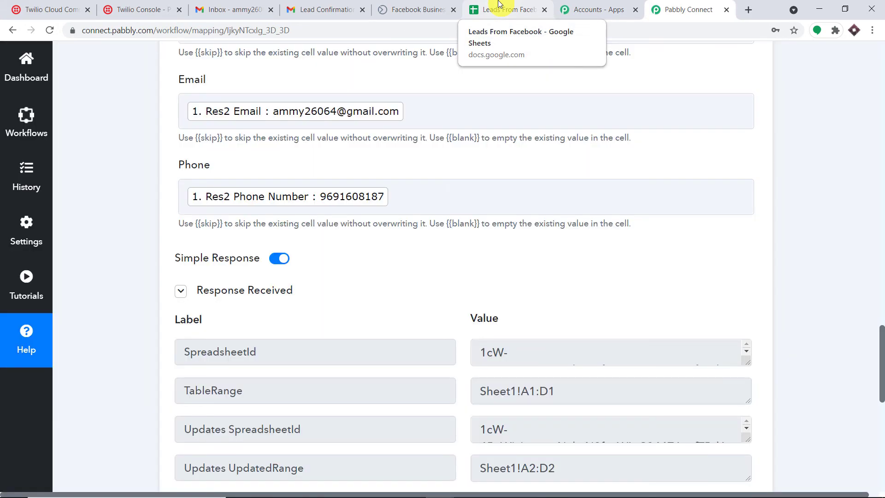
{"action": "left_click", "coordinate": [499, 3]}
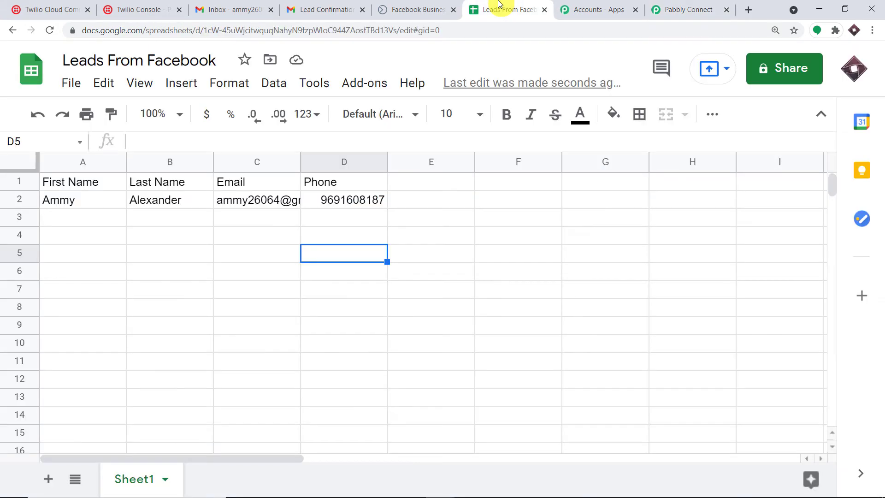
{"action": "left_click", "coordinate": [158, 252]}
{"action": "left_click", "coordinate": [50, 203]}
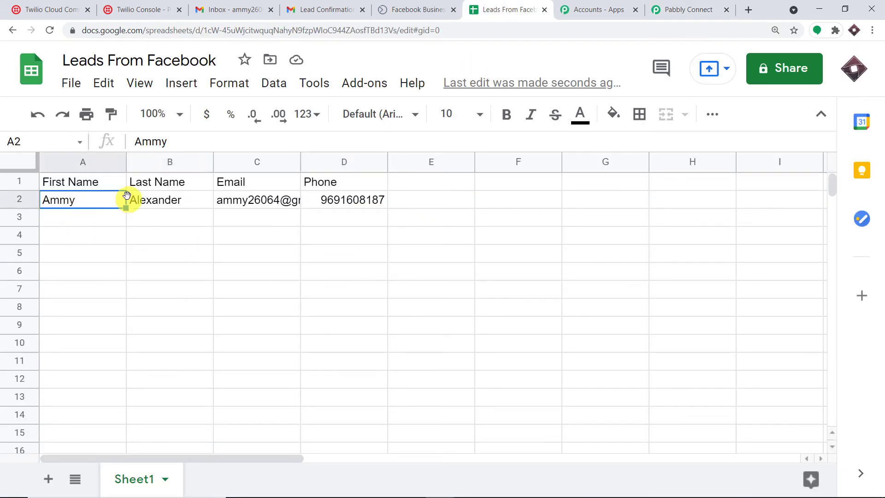
{"action": "left_click", "coordinate": [152, 199]}
{"action": "left_click", "coordinate": [274, 201]}
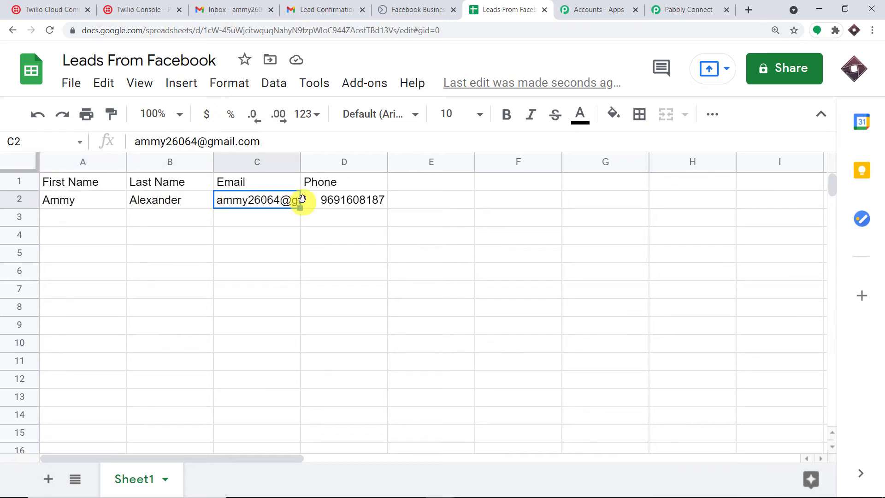
{"action": "left_click", "coordinate": [337, 204]}
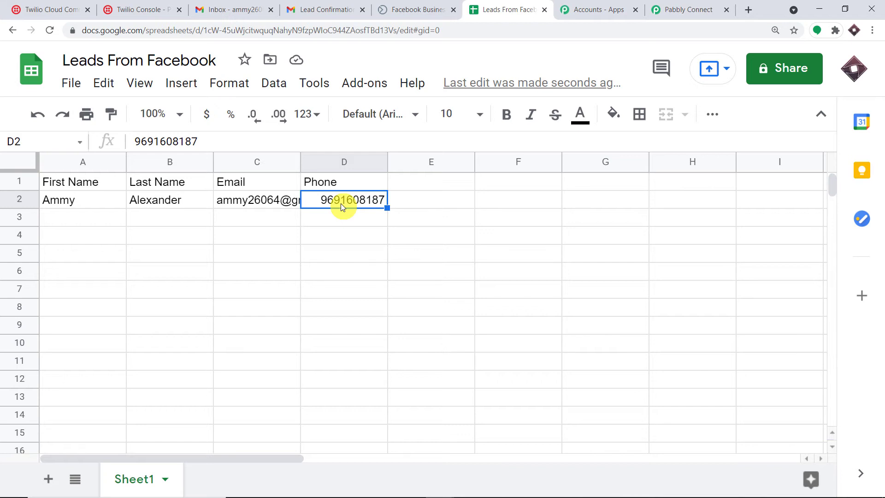
{"action": "left_click", "coordinate": [688, 9]}
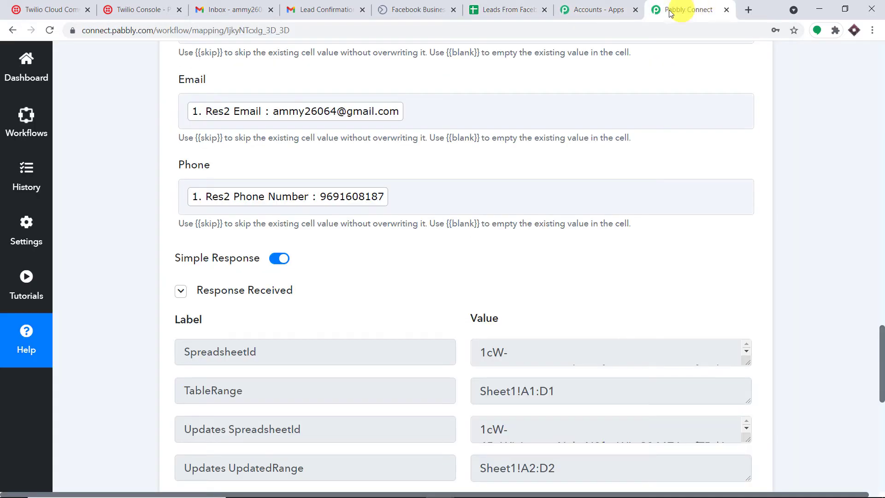
Step: Add a new action step using the Gmail app with the Send an Email event
{"action": "left_click_drag", "start_coordinate": [880, 360], "coordinate": [850, 431]}
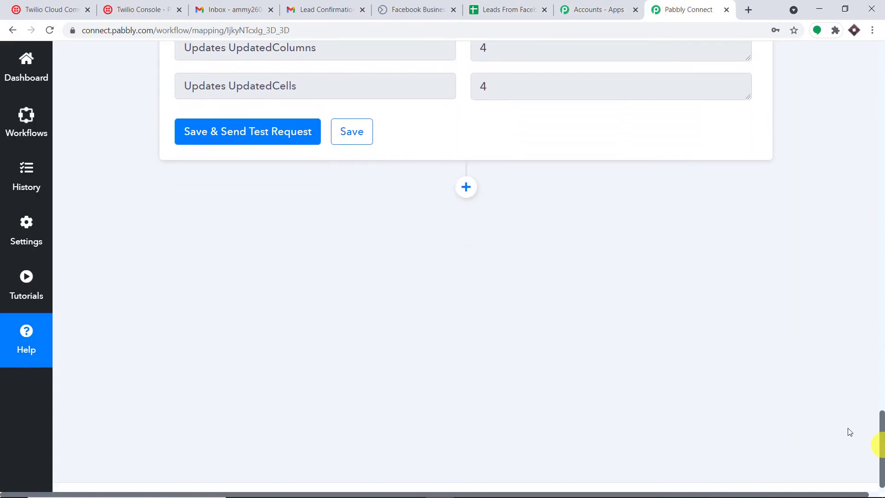
{"action": "left_click", "coordinate": [466, 196]}
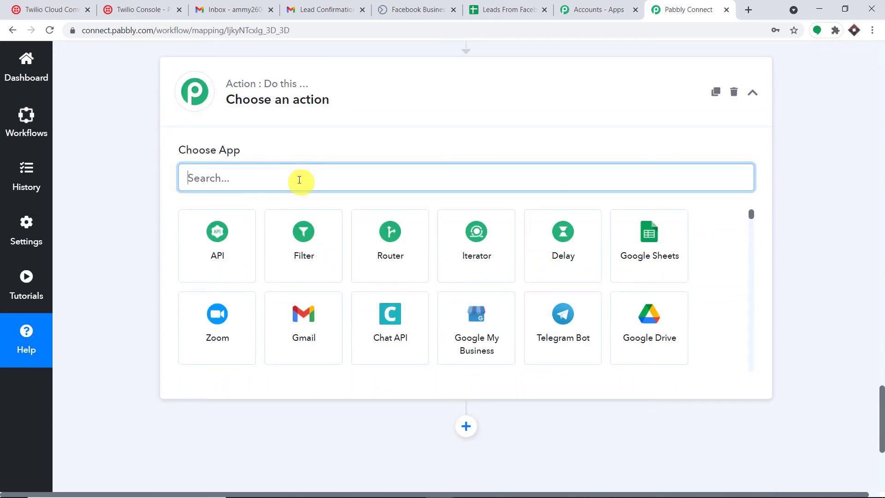
{"action": "type", "text": "goo"}
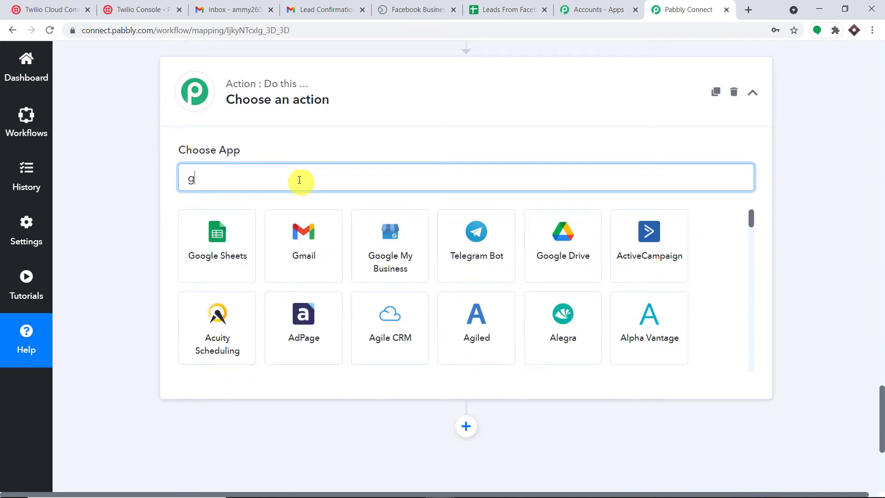
{"action": "key", "text": "BackSpace"}
{"action": "key", "text": "BackSpace"}
{"action": "type", "text": "mail"}
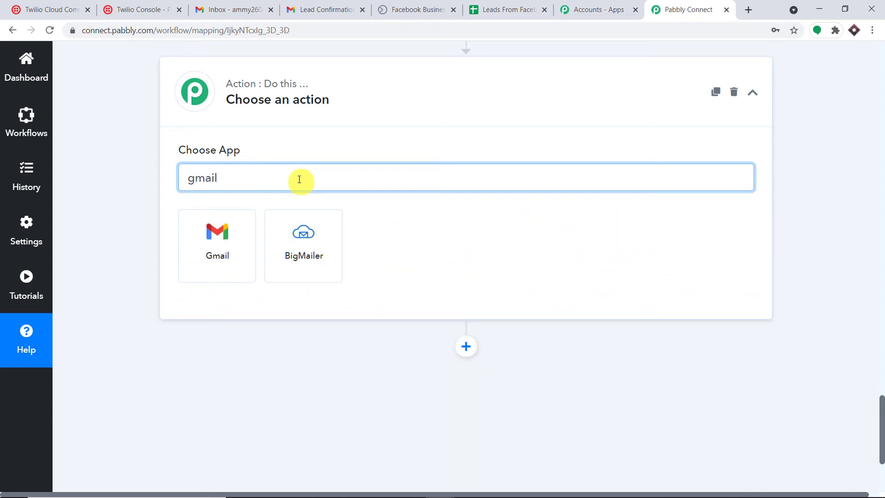
{"action": "left_click", "coordinate": [226, 241]}
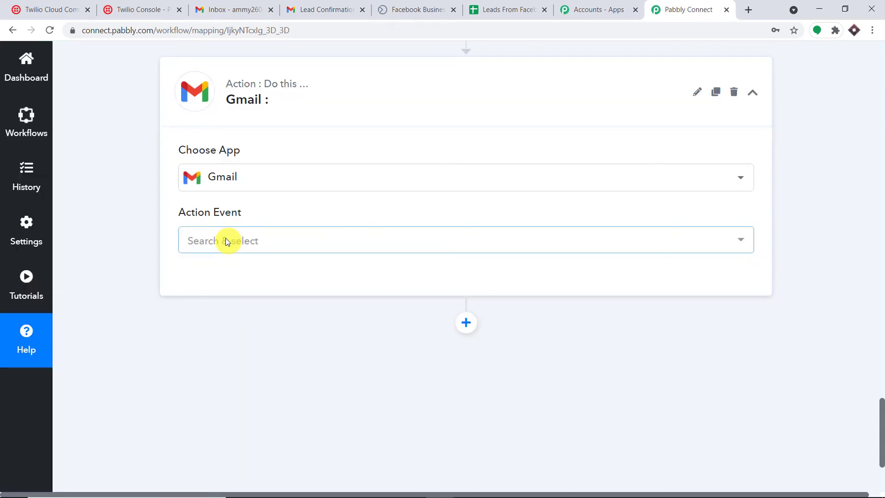
{"action": "left_click", "coordinate": [227, 240]}
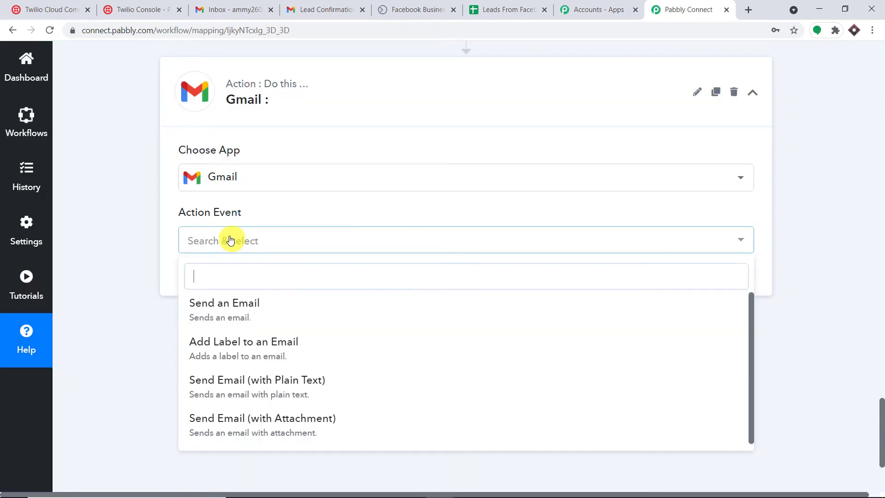
{"action": "left_click", "coordinate": [243, 307]}
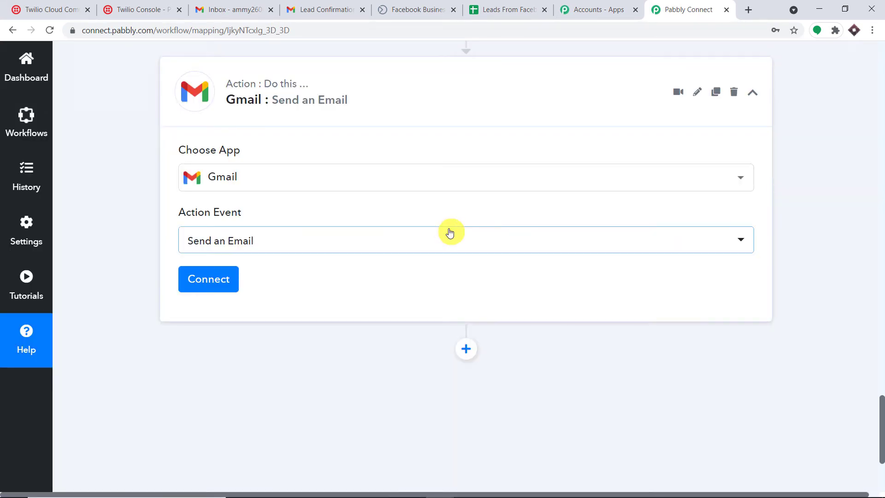
Step: Add a new Gmail connection, sign in with the Google account, and allow Pabbly Connect access
{"action": "left_click", "coordinate": [218, 278]}
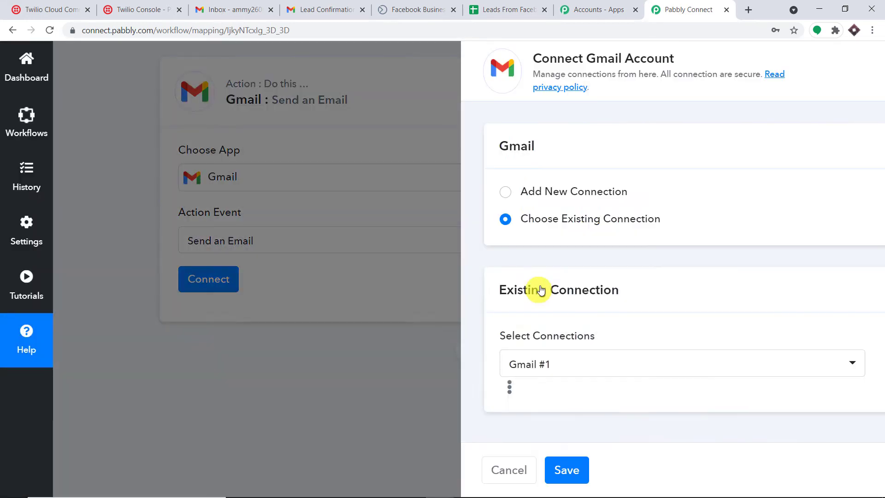
{"action": "left_click", "coordinate": [533, 190]}
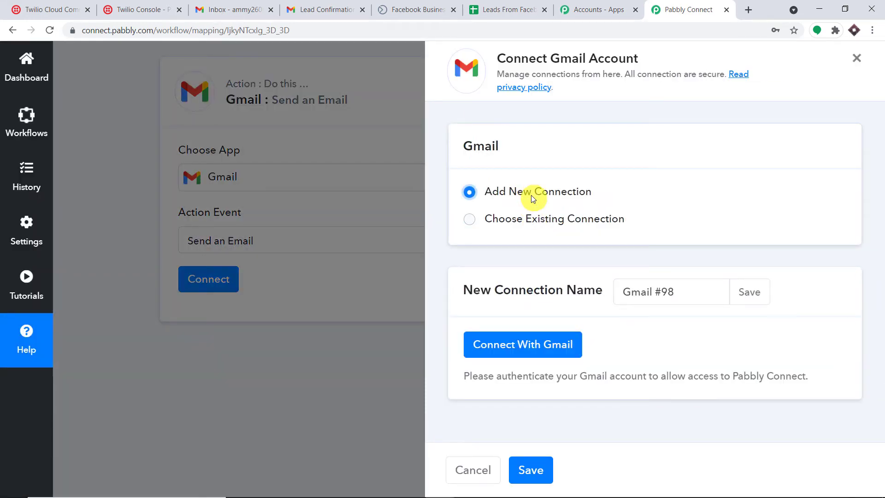
{"action": "left_click", "coordinate": [542, 343]}
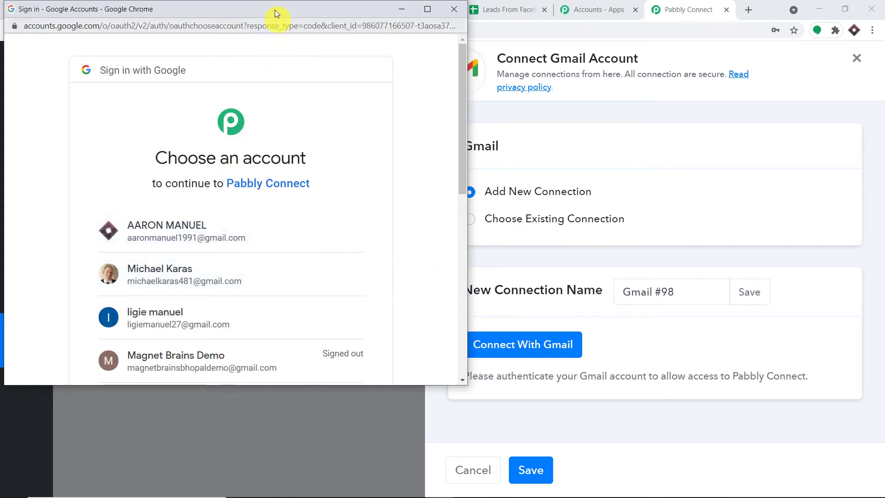
{"action": "left_click_drag", "start_coordinate": [280, 12], "coordinate": [711, 51]}
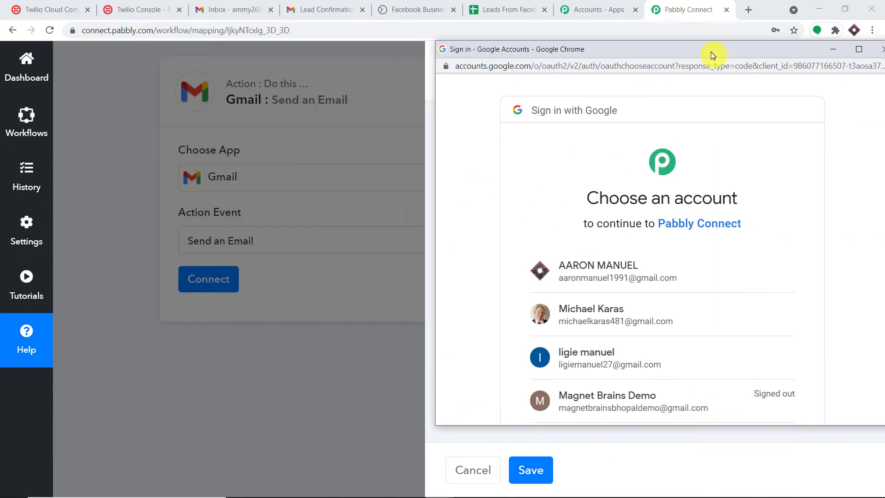
{"action": "left_click", "coordinate": [620, 276]}
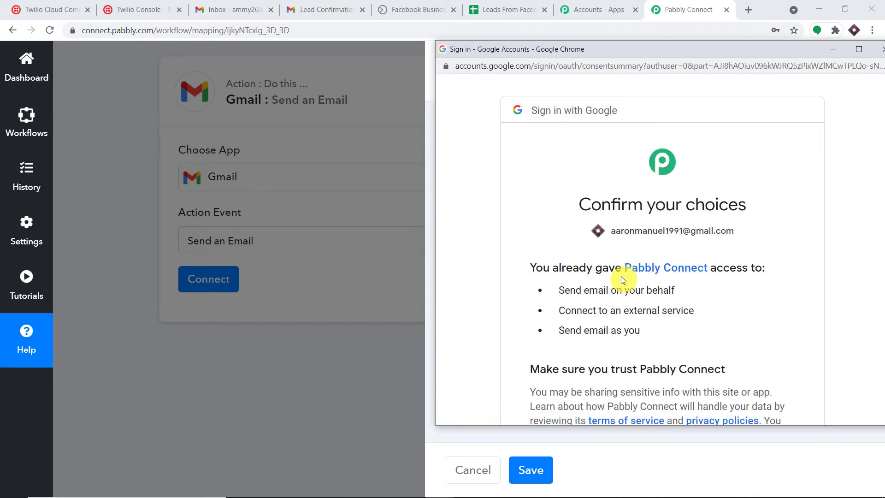
{"action": "scroll", "coordinate": [621, 277], "scroll_direction": "down", "scroll_amount": 4}
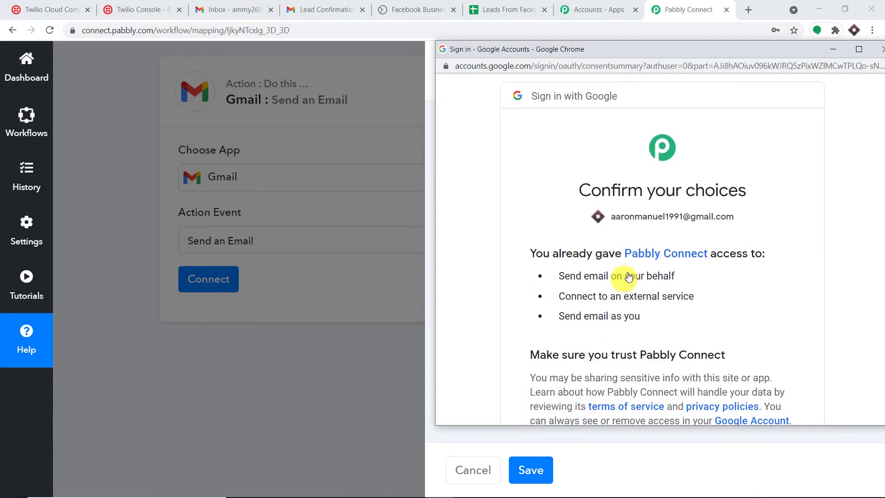
{"action": "left_click", "coordinate": [750, 323]}
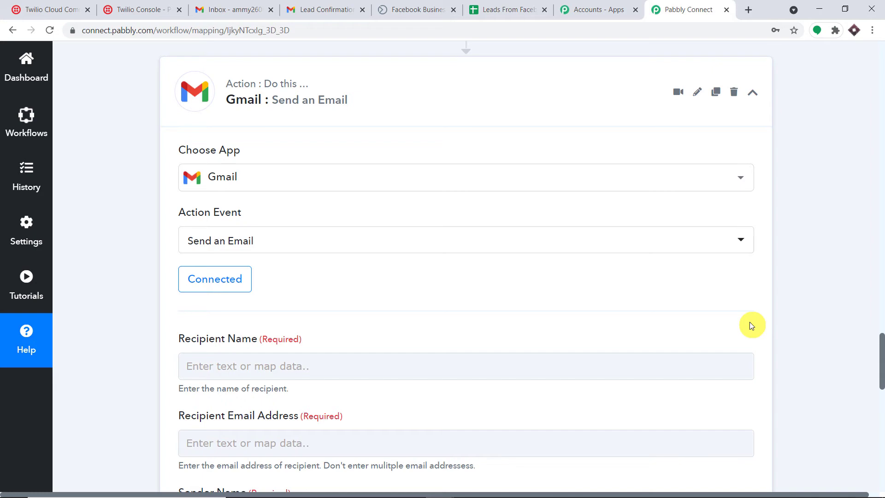
Step: Fill Recipient Name with the Facebook lead's first name and last name
{"action": "scroll", "coordinate": [549, 337], "scroll_direction": "down", "scroll_amount": 5}
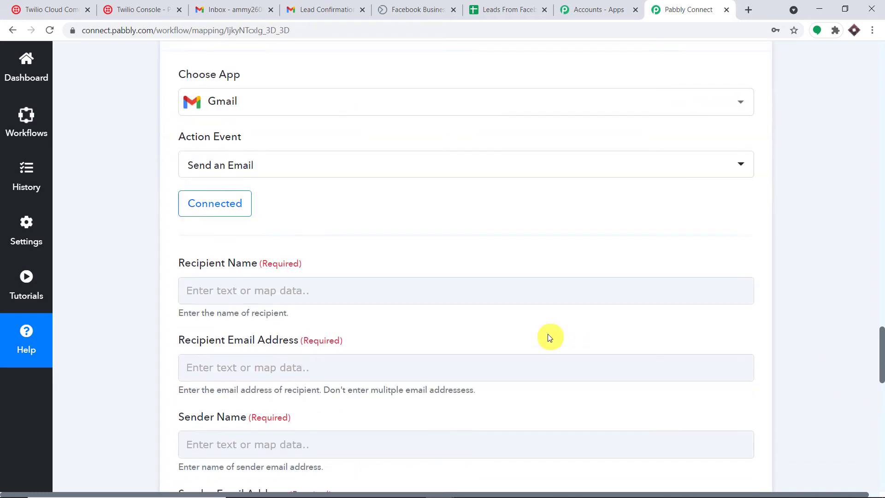
{"action": "scroll", "coordinate": [549, 336], "scroll_direction": "down", "scroll_amount": 6}
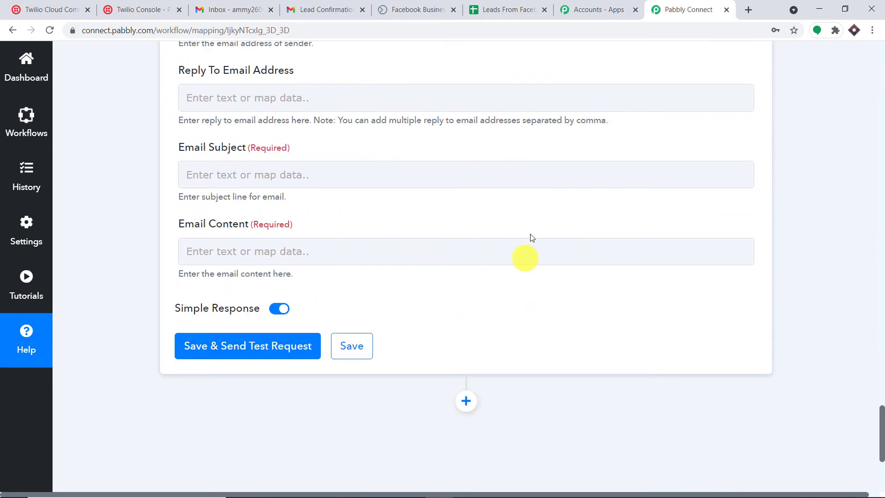
{"action": "scroll", "coordinate": [530, 235], "scroll_direction": "up", "scroll_amount": 5}
{"action": "scroll", "coordinate": [537, 227], "scroll_direction": "up", "scroll_amount": 3}
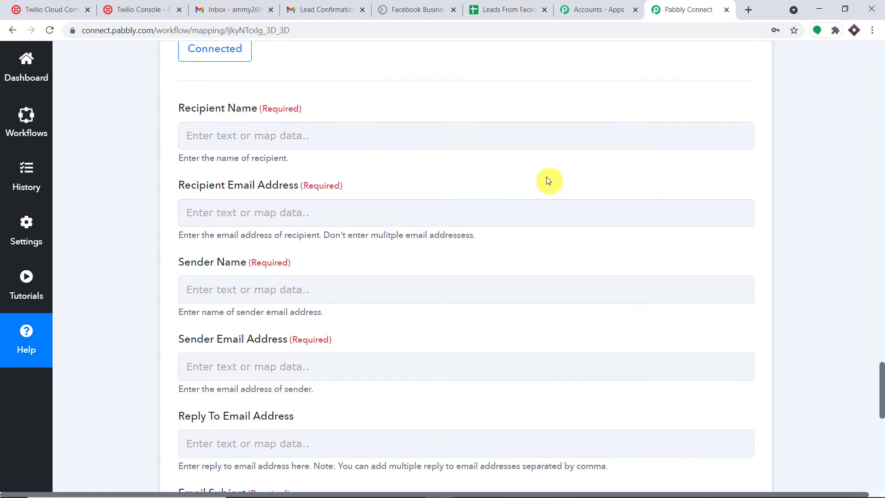
{"action": "scroll", "coordinate": [548, 159], "scroll_direction": "up", "scroll_amount": 1}
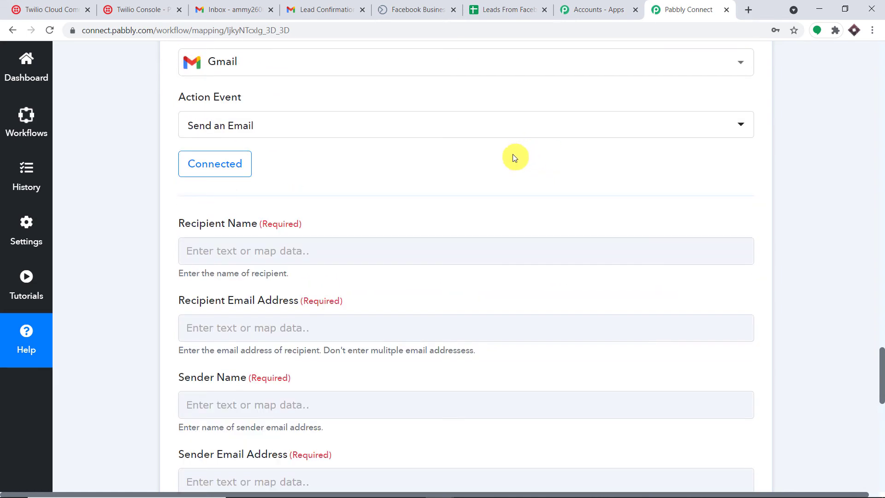
{"action": "scroll", "coordinate": [517, 174], "scroll_direction": "down", "scroll_amount": 2}
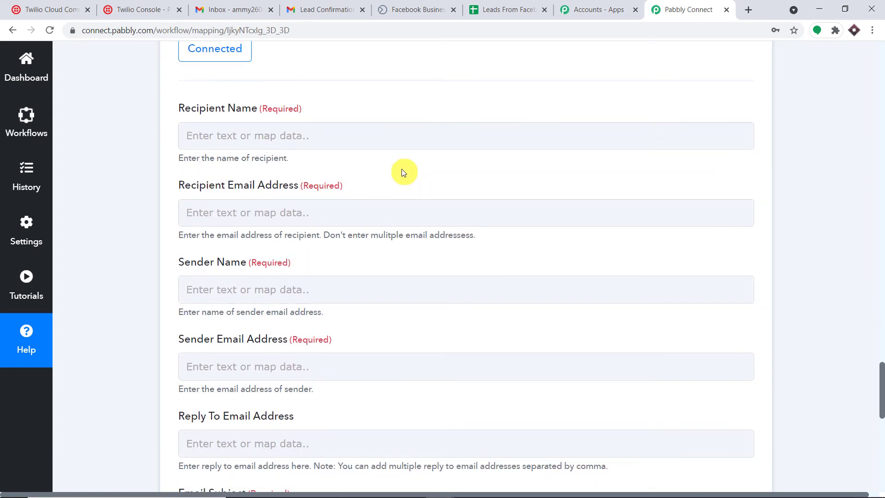
{"action": "left_click", "coordinate": [403, 138]}
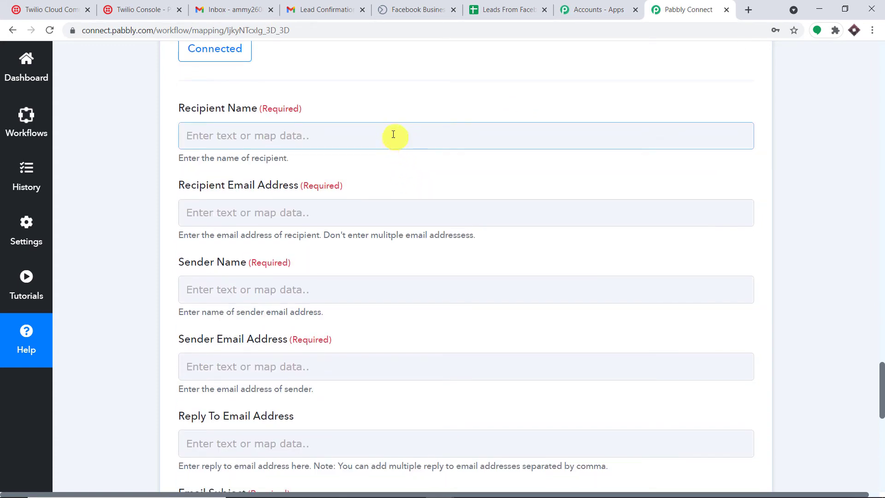
{"action": "left_click", "coordinate": [392, 137]}
{"action": "left_click", "coordinate": [330, 248]}
{"action": "scroll", "coordinate": [401, 342], "scroll_direction": "down", "scroll_amount": 2}
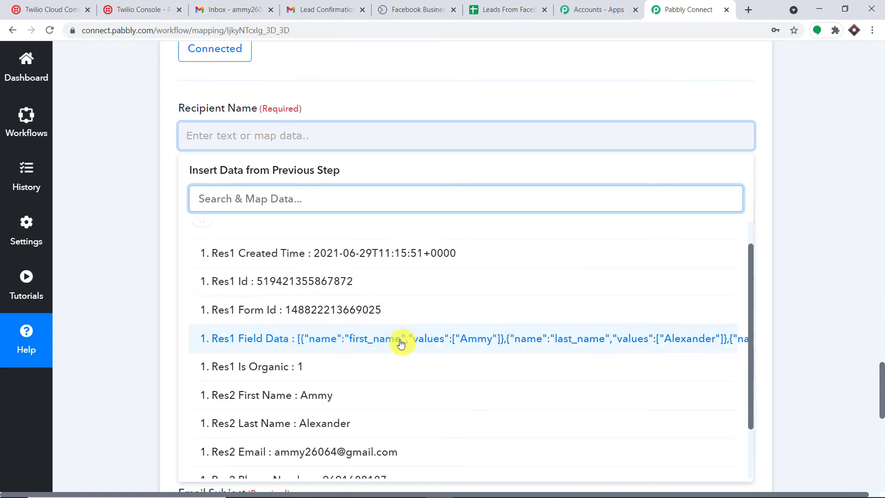
{"action": "left_click", "coordinate": [370, 329]}
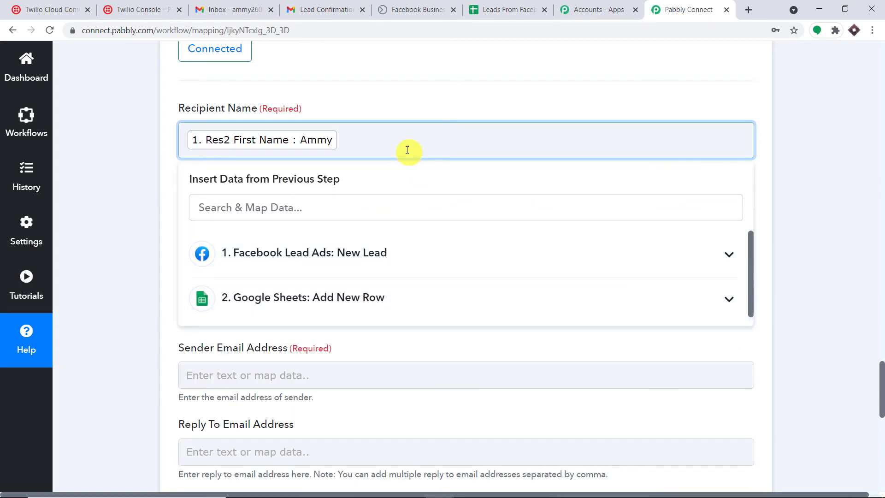
{"action": "left_click", "coordinate": [352, 253]}
{"action": "scroll", "coordinate": [356, 323], "scroll_direction": "down", "scroll_amount": 2}
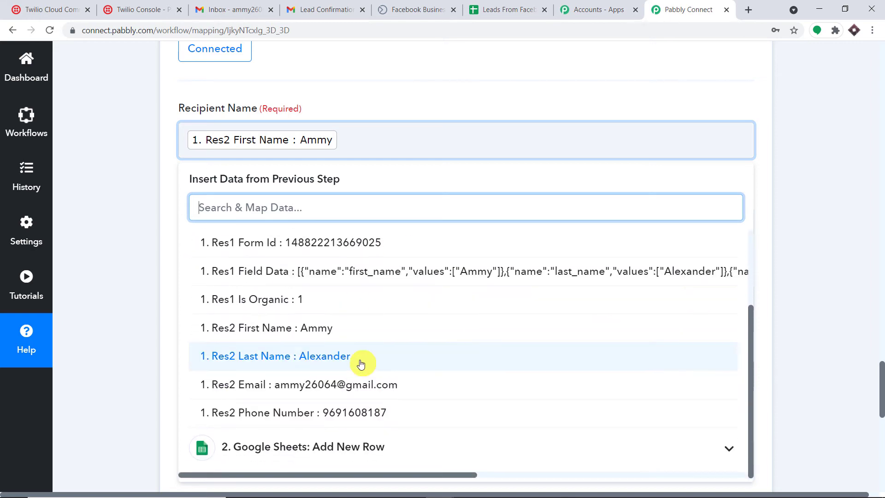
{"action": "left_click", "coordinate": [361, 364]}
{"action": "left_click", "coordinate": [766, 182]}
Step: Map the Facebook lead's email into Recipient Email Address
{"action": "scroll", "coordinate": [425, 93], "scroll_direction": "down", "scroll_amount": 3}
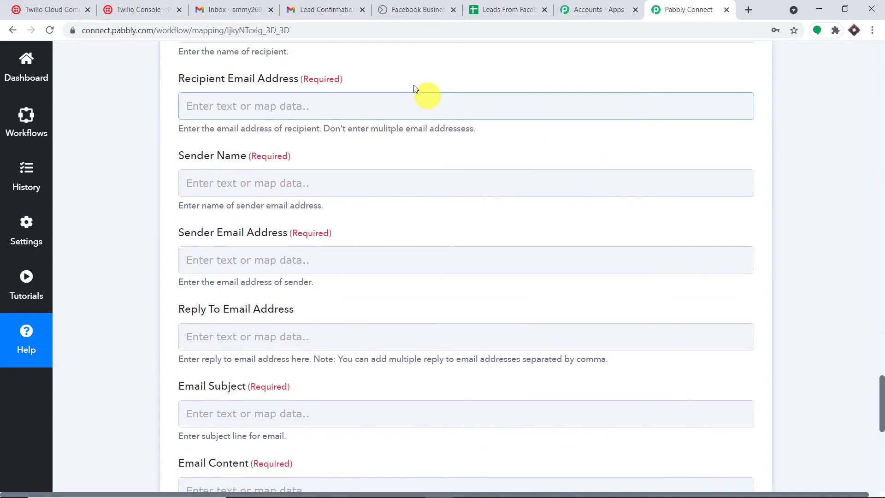
{"action": "left_click", "coordinate": [335, 107]}
{"action": "left_click", "coordinate": [365, 221]}
{"action": "scroll", "coordinate": [353, 392], "scroll_direction": "down", "scroll_amount": 1}
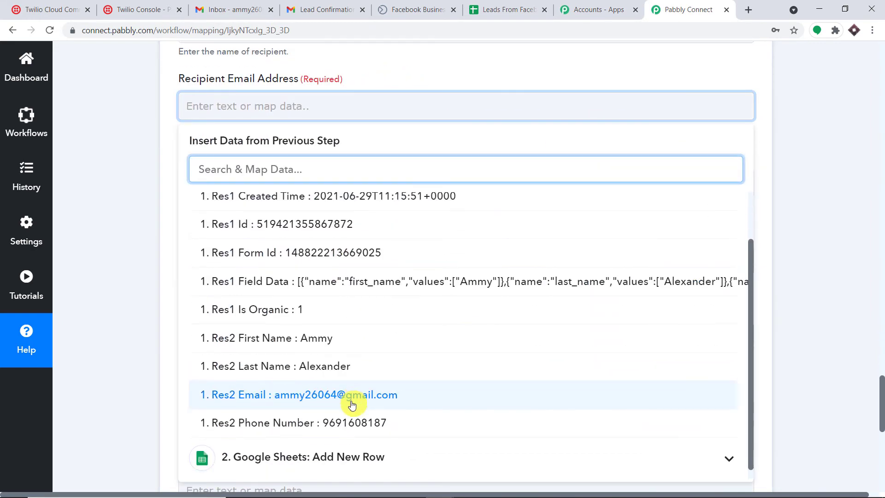
{"action": "left_click", "coordinate": [351, 404]}
{"action": "scroll", "coordinate": [836, 142], "scroll_direction": "up", "scroll_amount": 8}
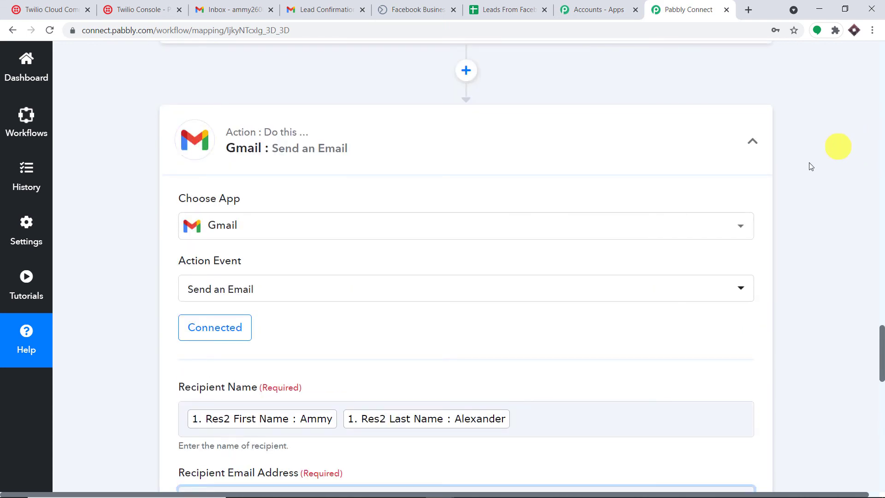
{"action": "scroll", "coordinate": [797, 178], "scroll_direction": "down", "scroll_amount": 8}
{"action": "left_click", "coordinate": [796, 204]}
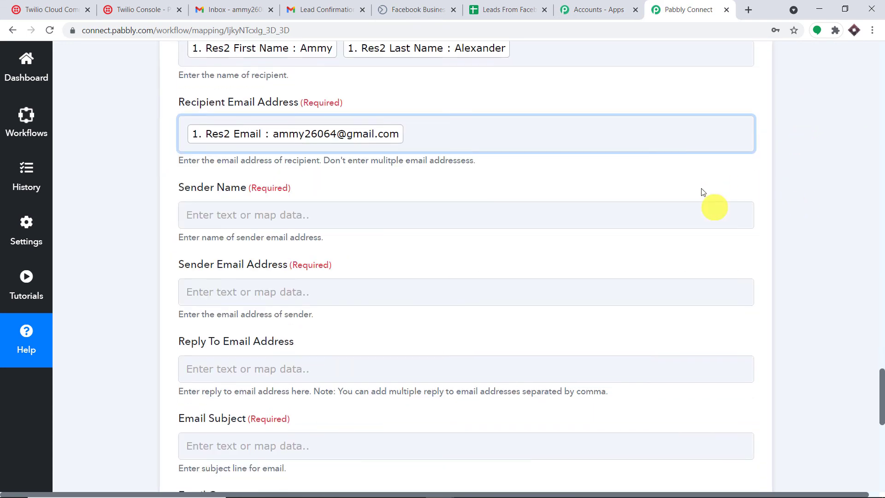
Step: Set the Sender Name to Anytech Solution
{"action": "scroll", "coordinate": [703, 192], "scroll_direction": "down", "scroll_amount": 2}
{"action": "left_click", "coordinate": [345, 123]}
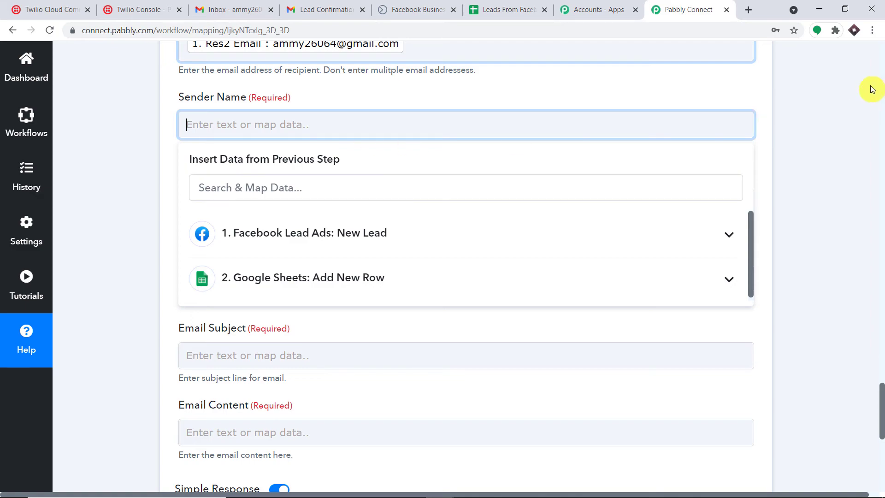
{"action": "scroll", "coordinate": [876, 92], "scroll_direction": "up", "scroll_amount": 20}
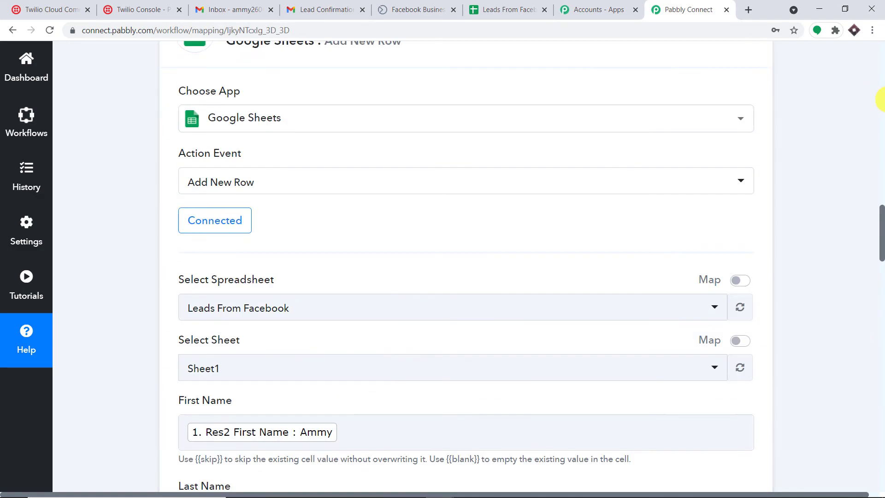
{"action": "scroll", "coordinate": [881, 99], "scroll_direction": "up", "scroll_amount": 15}
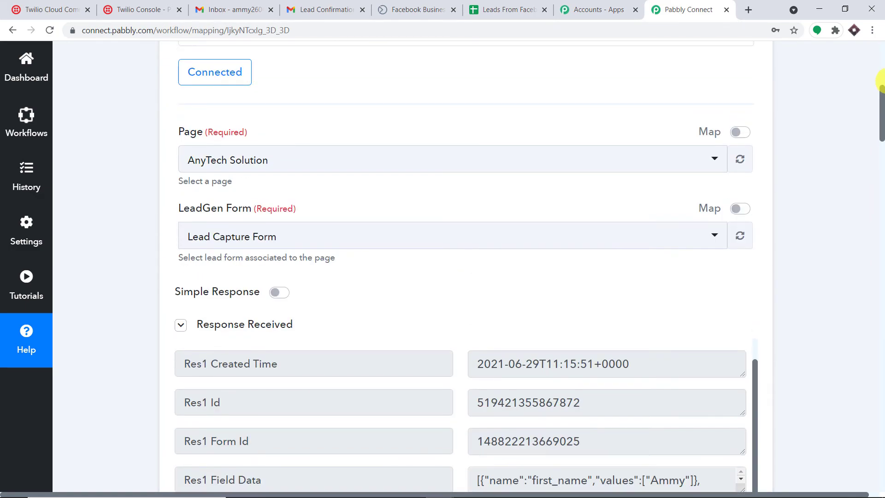
{"action": "scroll", "coordinate": [881, 89], "scroll_direction": "down", "scroll_amount": 1}
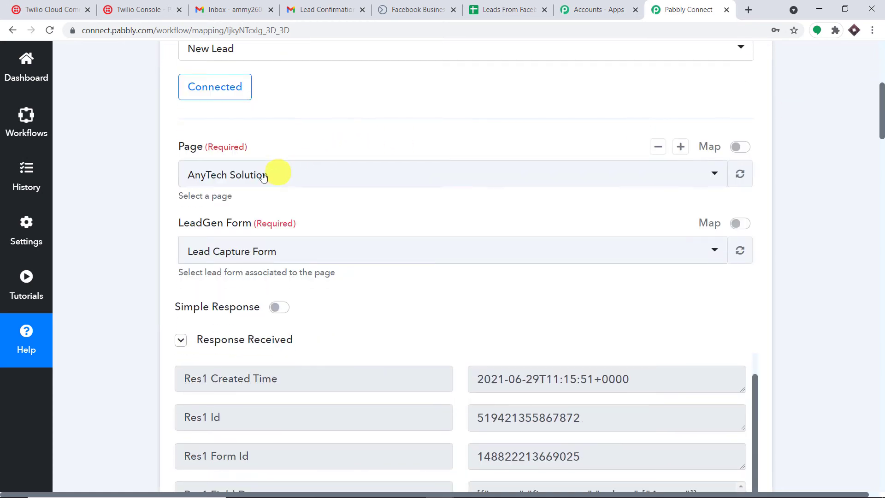
{"action": "left_click_drag", "start_coordinate": [881, 110], "coordinate": [881, 379]}
{"action": "scroll", "coordinate": [880, 379], "scroll_direction": "down", "scroll_amount": 4}
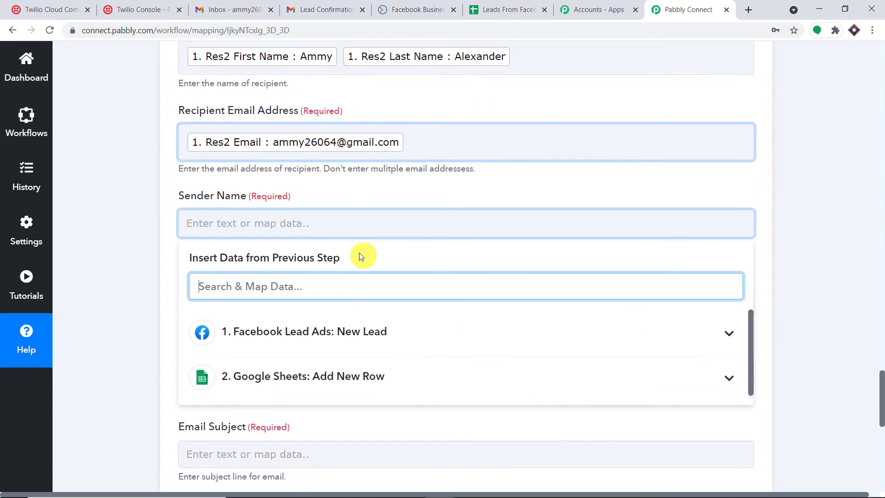
{"action": "left_click", "coordinate": [297, 224]}
{"action": "type", "text": "Anytech Solution"}
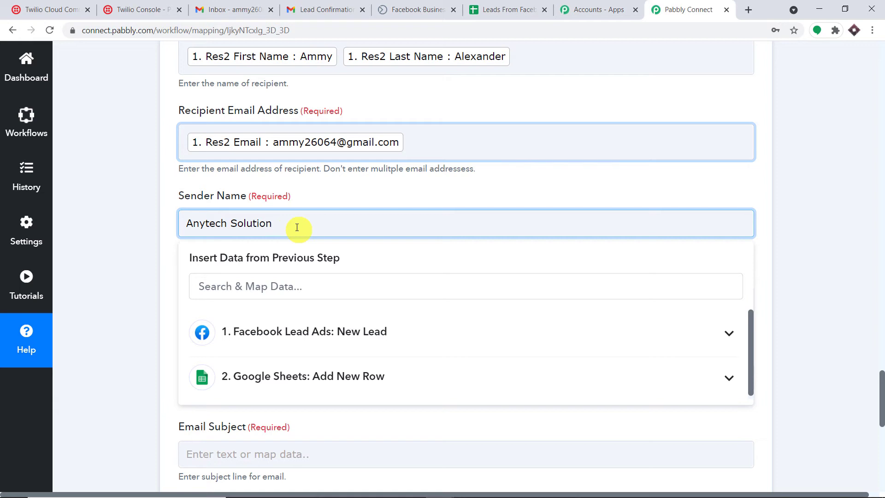
{"action": "left_click", "coordinate": [139, 172]}
{"action": "scroll", "coordinate": [267, 180], "scroll_direction": "down", "scroll_amount": 2}
Step: Enter the sender's Gmail address in the Sender Email Address field
{"action": "left_click", "coordinate": [274, 185]}
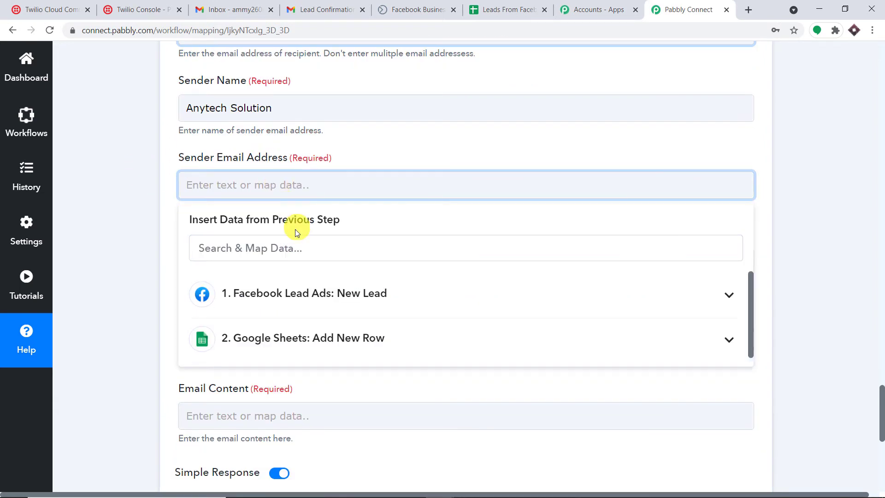
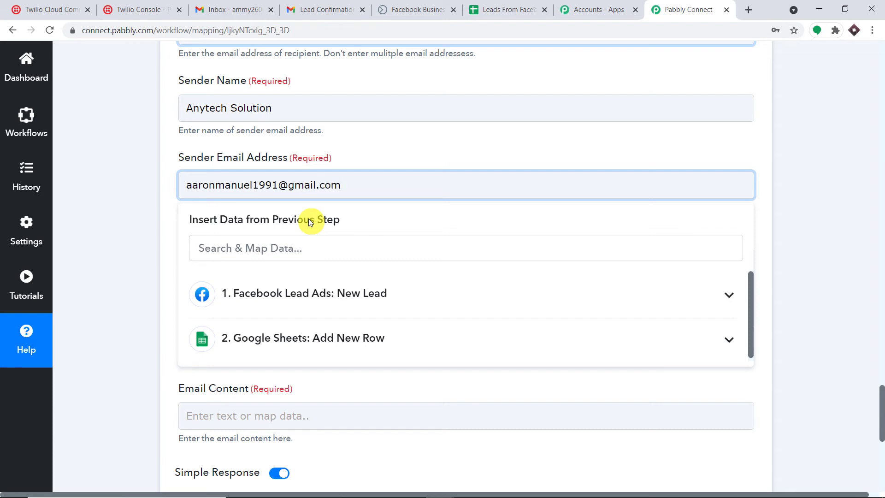
{"action": "left_click", "coordinate": [343, 156]}
{"action": "scroll", "coordinate": [343, 156], "scroll_direction": "down", "scroll_amount": 2}
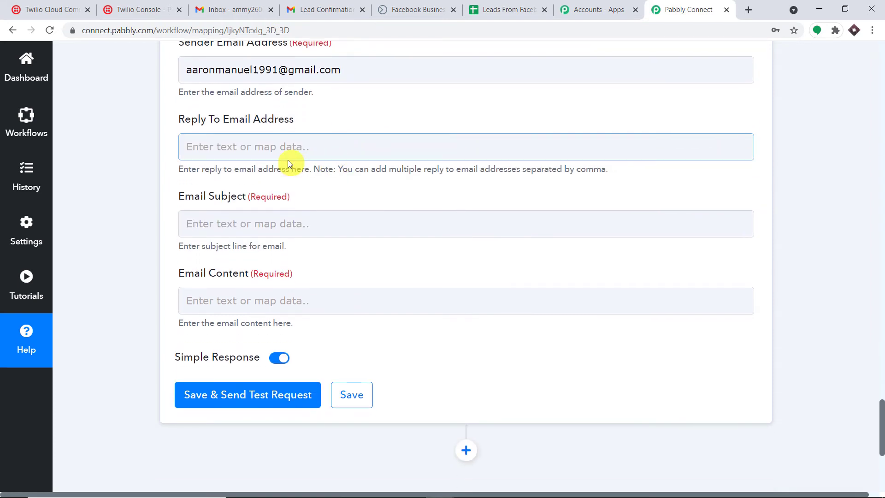
{"action": "scroll", "coordinate": [368, 127], "scroll_direction": "down", "scroll_amount": 2}
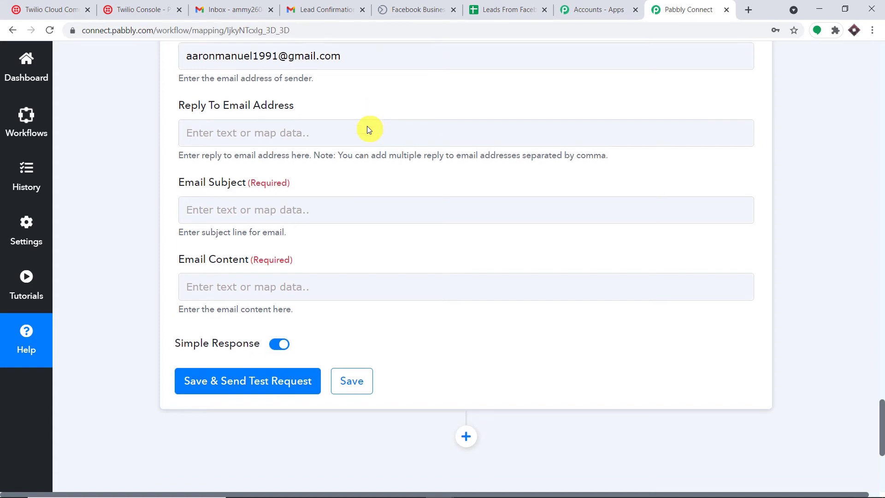
Step: Set the email subject to Confirmation Email
{"action": "left_click", "coordinate": [306, 114]}
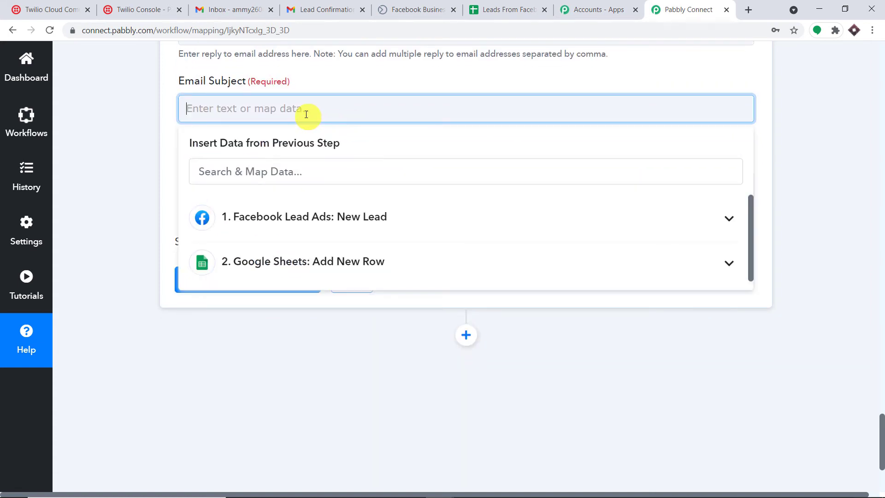
{"action": "type", "text": "Confirmation Email"}
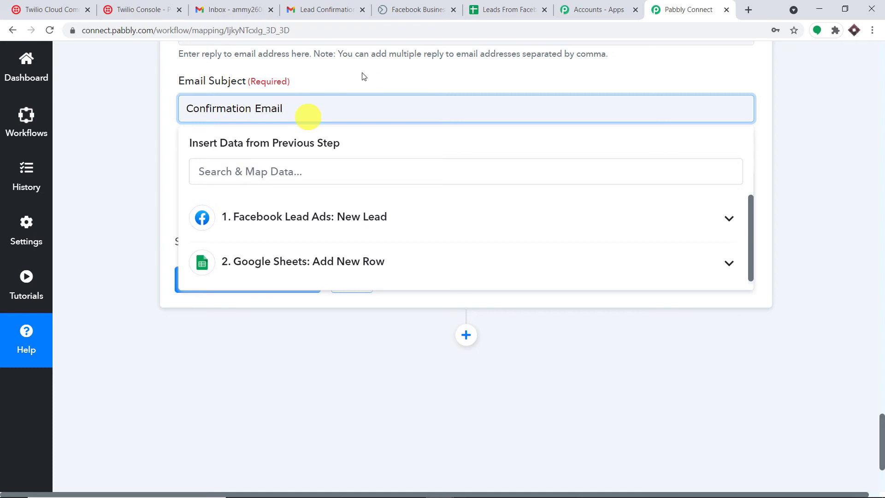
{"action": "left_click", "coordinate": [362, 76]}
{"action": "scroll", "coordinate": [356, 88], "scroll_direction": "down", "scroll_amount": 2}
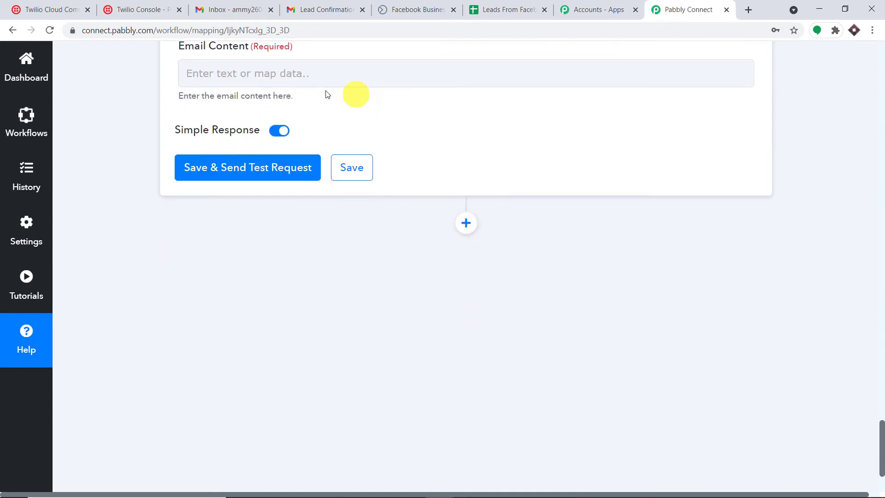
Step: Write a body greeting the lead's First Name, thanking them, and citing their Email
{"action": "left_click", "coordinate": [265, 72]}
{"action": "type", "text": "Hello,"}
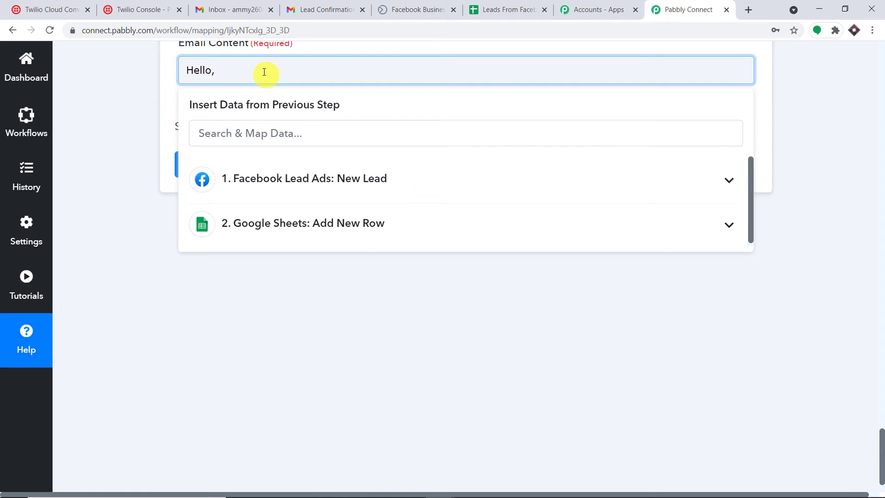
{"action": "left_click", "coordinate": [316, 181]}
{"action": "left_click", "coordinate": [328, 358]}
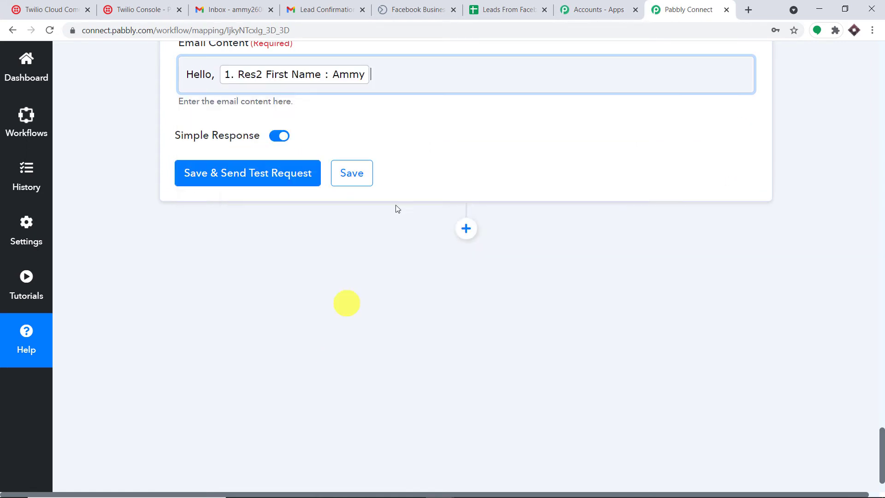
{"action": "left_click", "coordinate": [431, 79]}
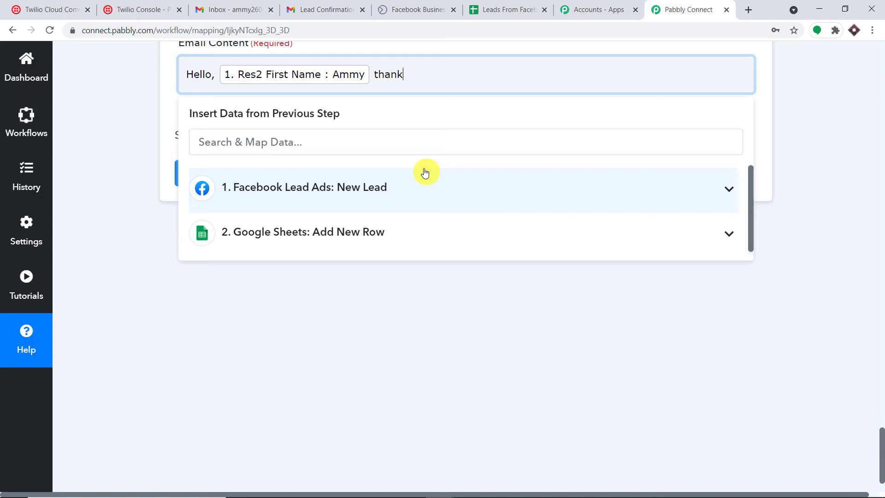
{"action": "type", "text": "thanks for filling out the form"}
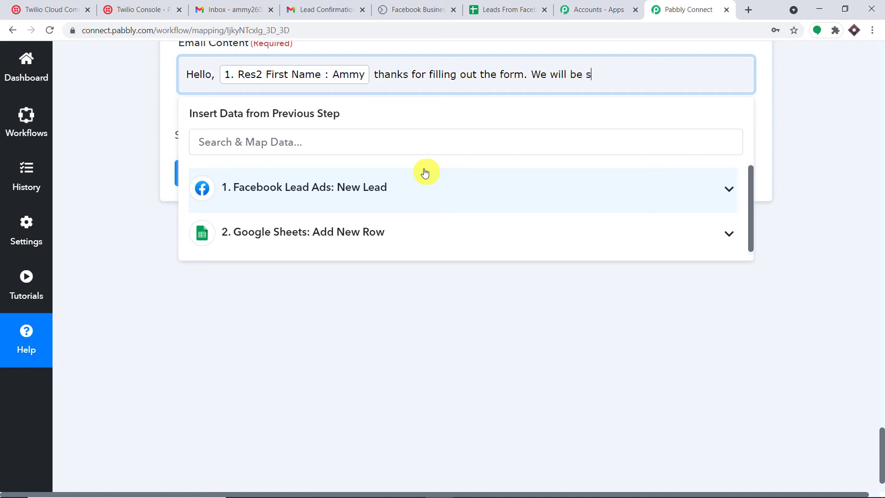
{"action": "type", "text": "ending you updates on"}
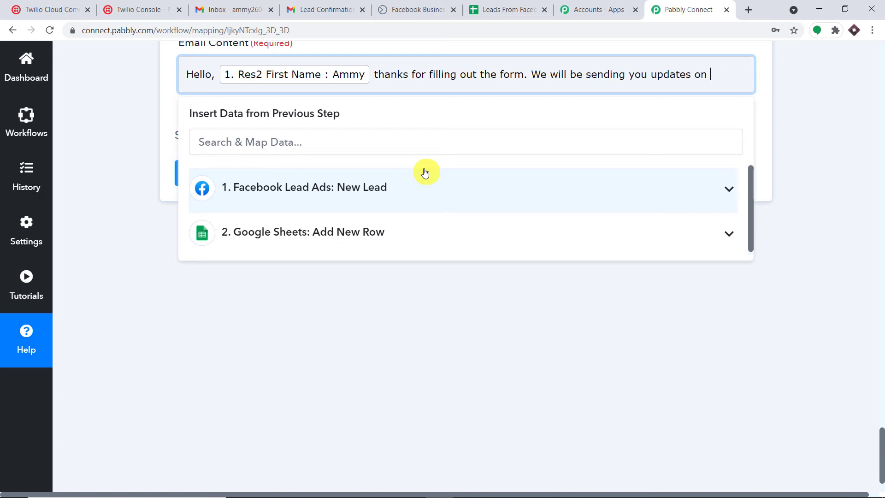
{"action": "type", "text": " our produc"}
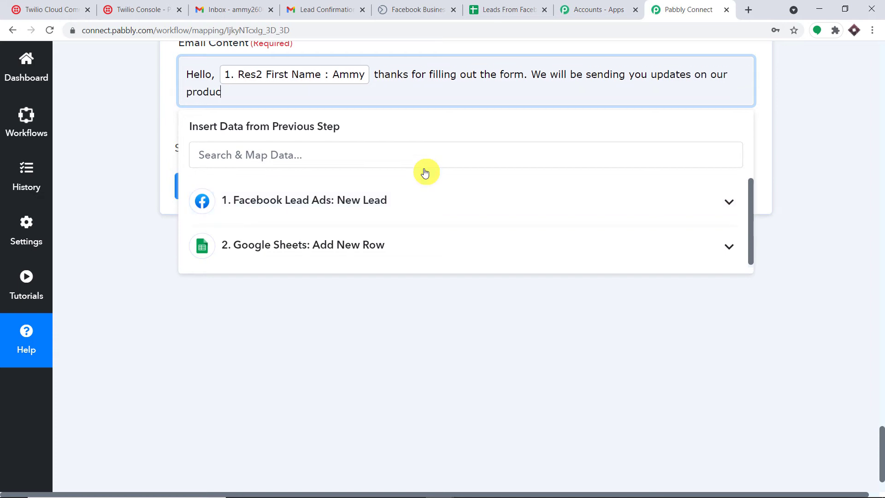
{"action": "type", "text": "ts on this email address :"}
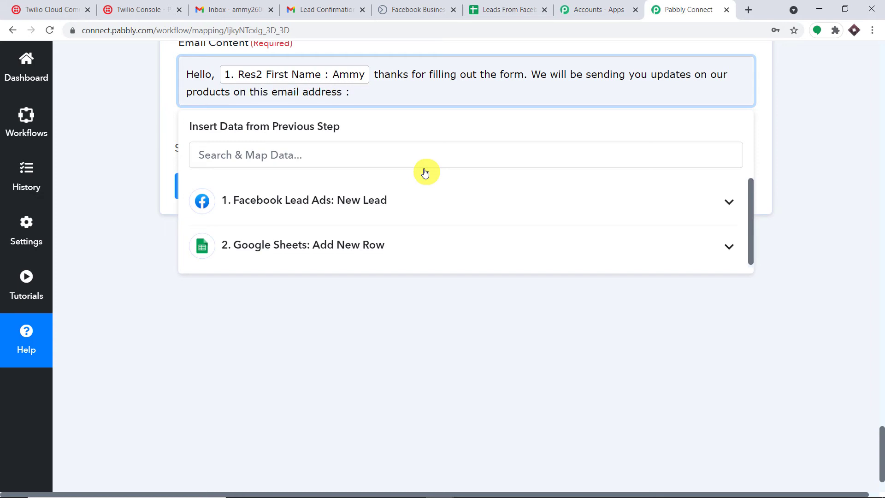
{"action": "left_click", "coordinate": [389, 202]}
{"action": "scroll", "coordinate": [394, 230], "scroll_direction": "down", "scroll_amount": 1}
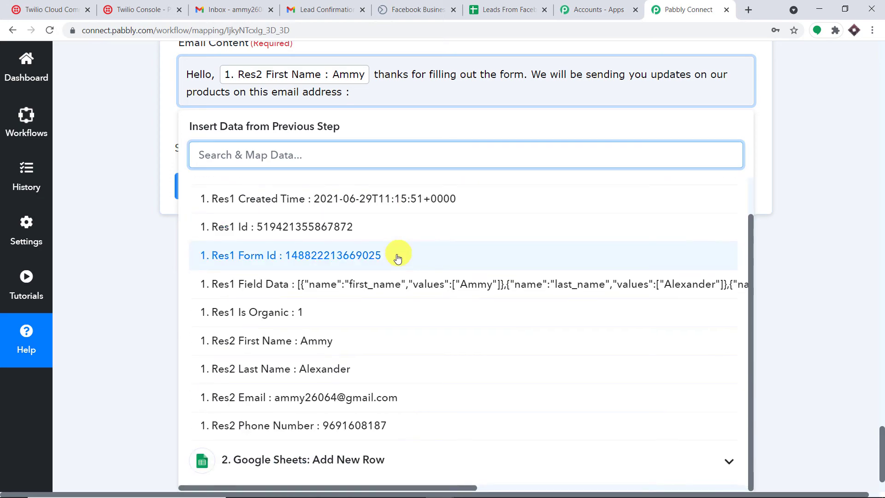
{"action": "left_click", "coordinate": [366, 399]}
{"action": "left_click", "coordinate": [853, 109]}
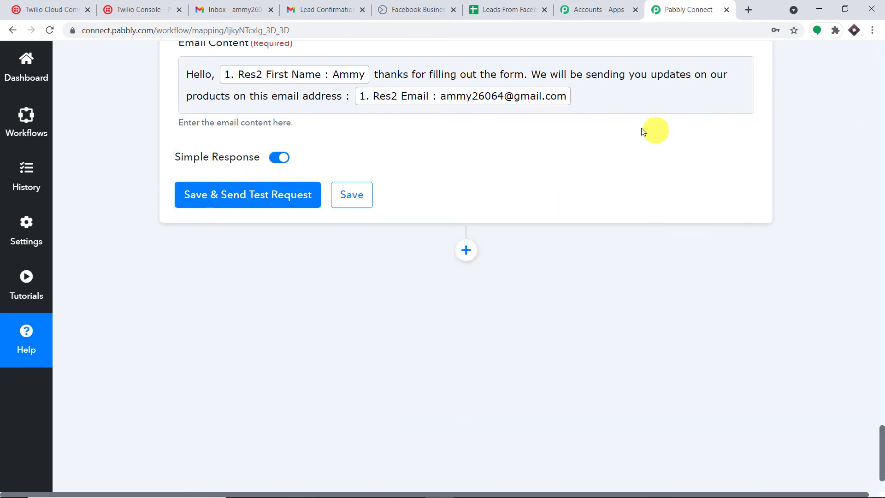
Step: Save the Gmail step, send a test email, and go to the Gmail inbox
{"action": "scroll", "coordinate": [643, 131], "scroll_direction": "up", "scroll_amount": 4}
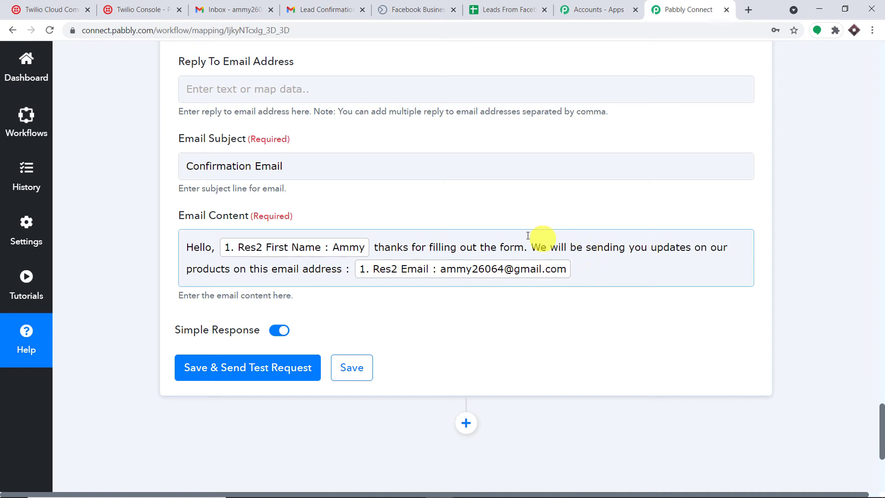
{"action": "scroll", "coordinate": [460, 266], "scroll_direction": "down", "scroll_amount": 1}
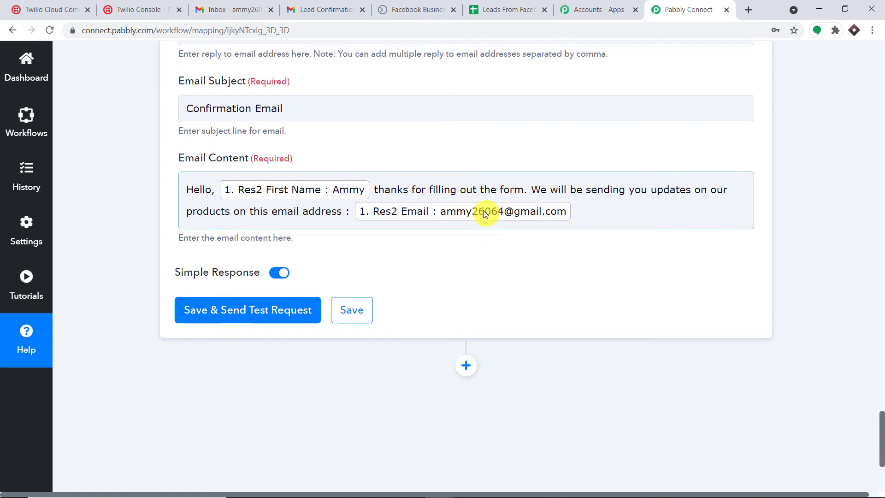
{"action": "left_click", "coordinate": [238, 309]}
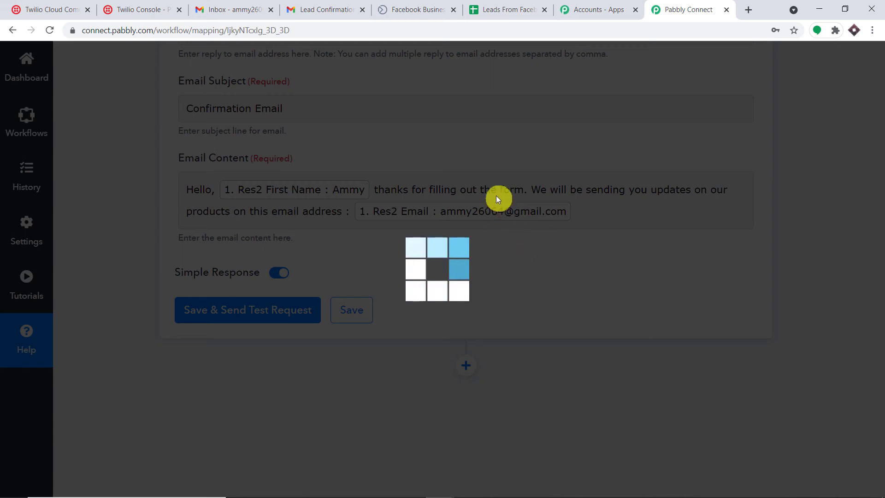
{"action": "scroll", "coordinate": [504, 328], "scroll_direction": "down", "scroll_amount": 4}
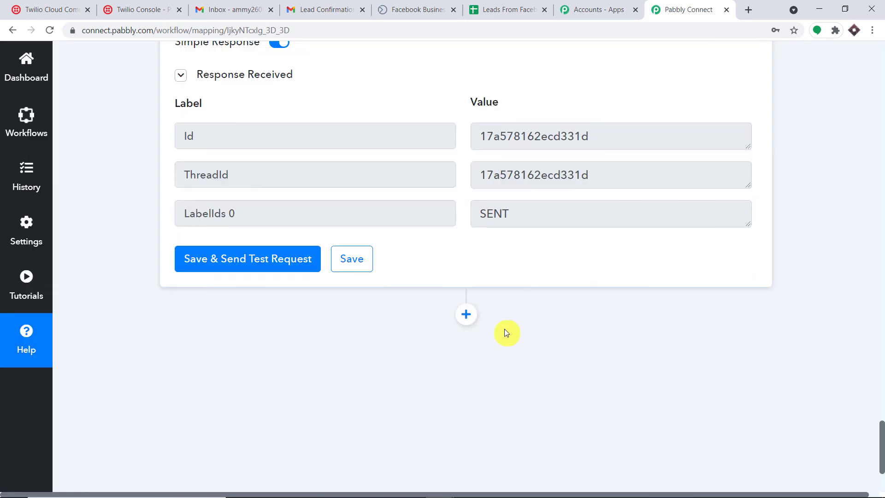
{"action": "left_click", "coordinate": [222, 6]}
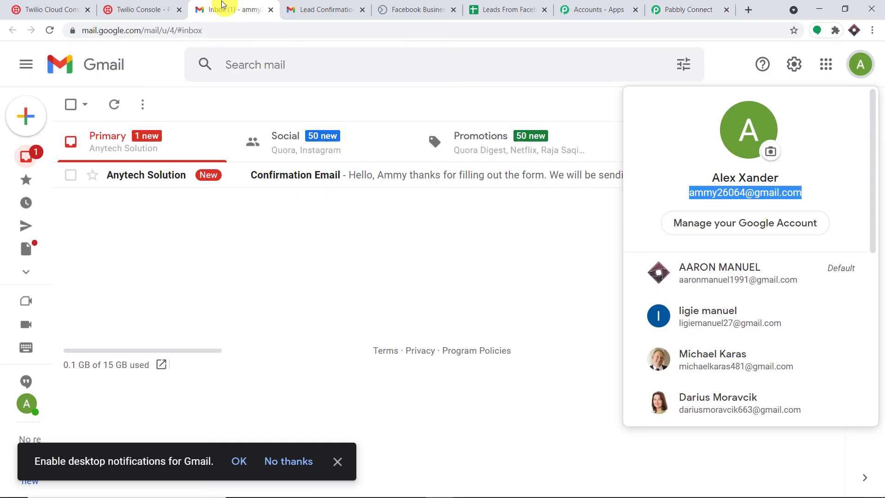
Step: Open the received Confirmation Email and check which Google account is signed in
{"action": "left_click", "coordinate": [734, 59]}
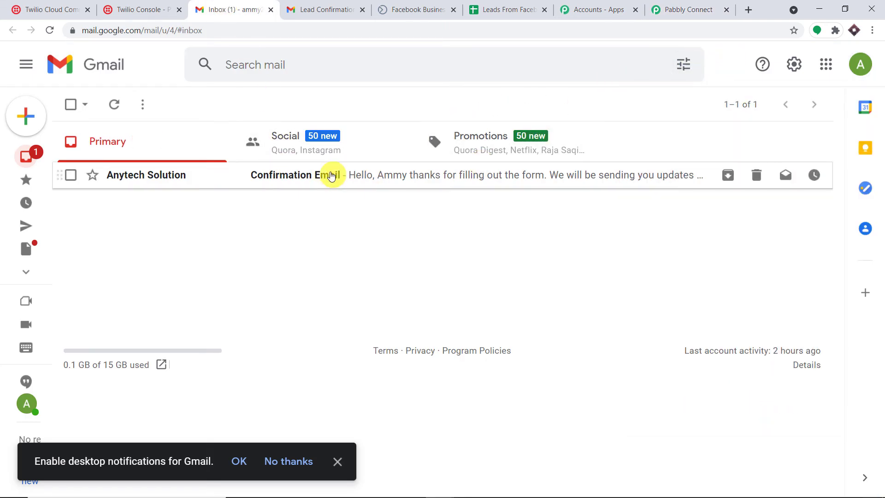
{"action": "left_click", "coordinate": [373, 175]}
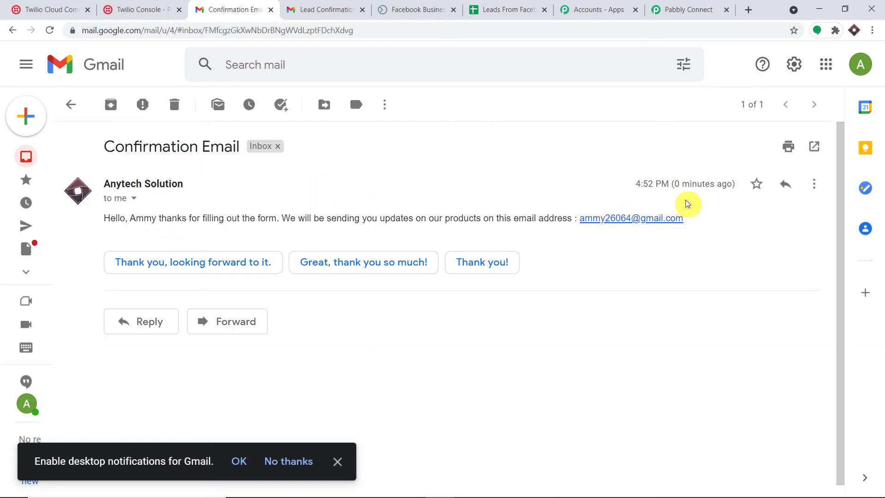
{"action": "left_click", "coordinate": [861, 66]}
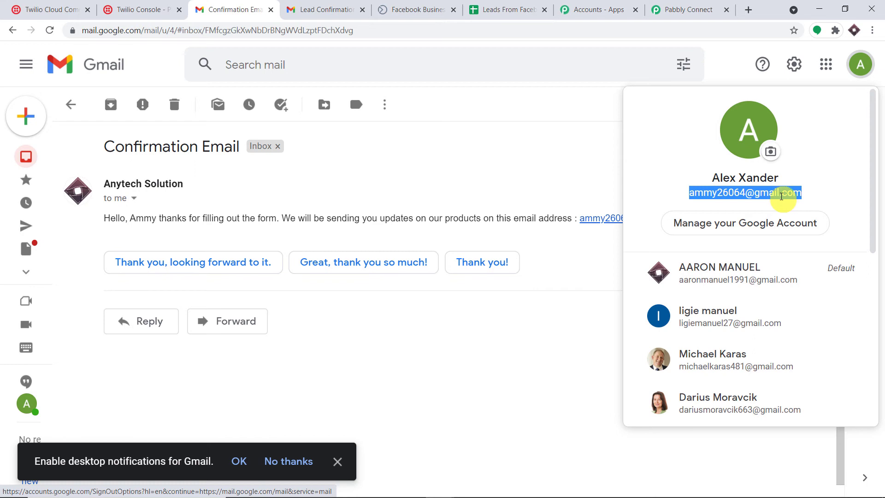
{"action": "left_click", "coordinate": [734, 56]}
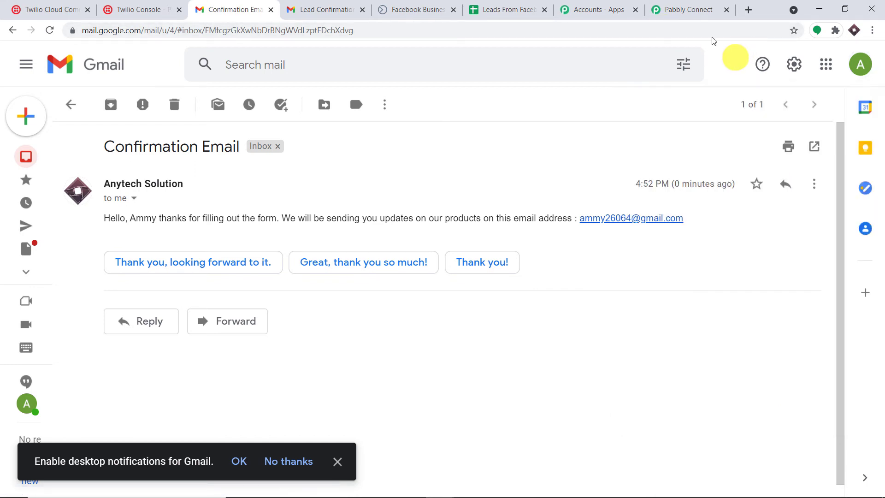
Step: Back in the workflow, add a new action step using the Twilio app
{"action": "left_click", "coordinate": [677, 4]}
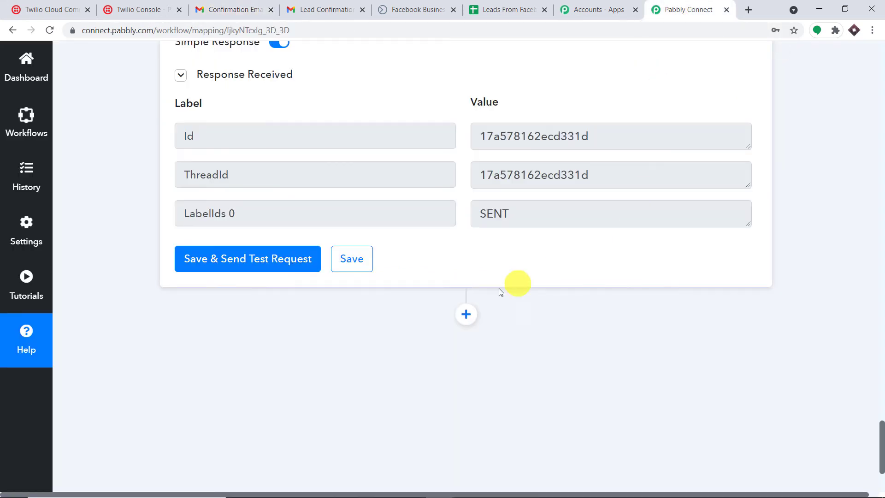
{"action": "scroll", "coordinate": [480, 303], "scroll_direction": "down", "scroll_amount": 1}
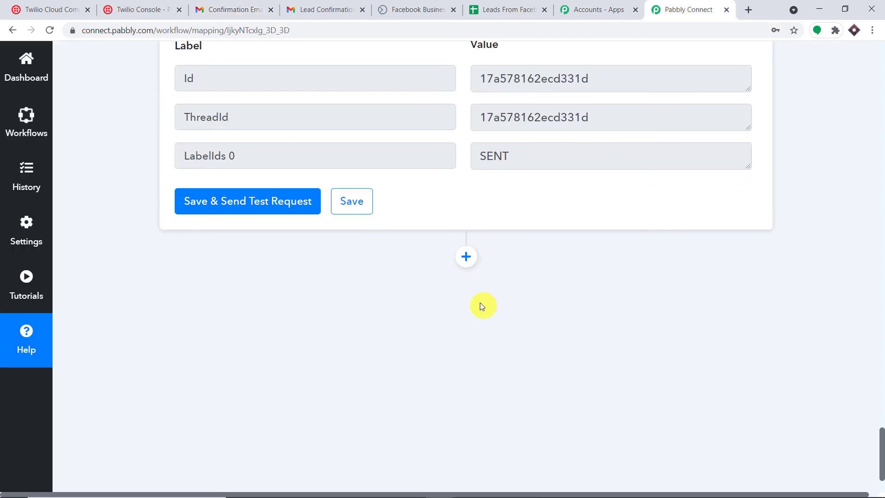
{"action": "left_click", "coordinate": [466, 256]}
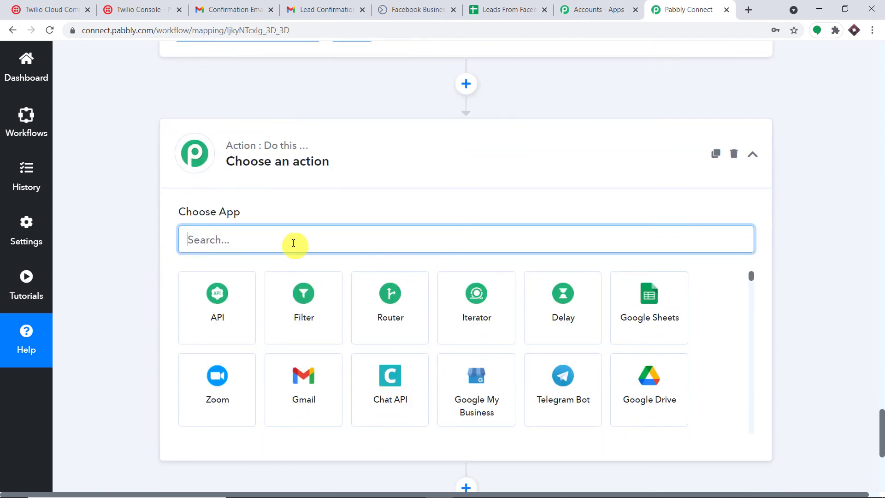
{"action": "type", "text": "twli"}
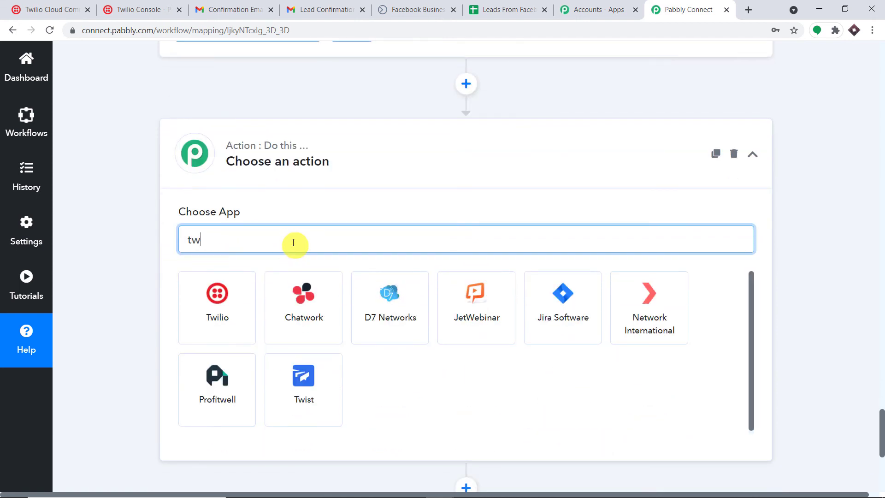
{"action": "key", "text": "BackSpace"}
{"action": "key", "text": "BackSpace"}
{"action": "key", "text": "BackSpace"}
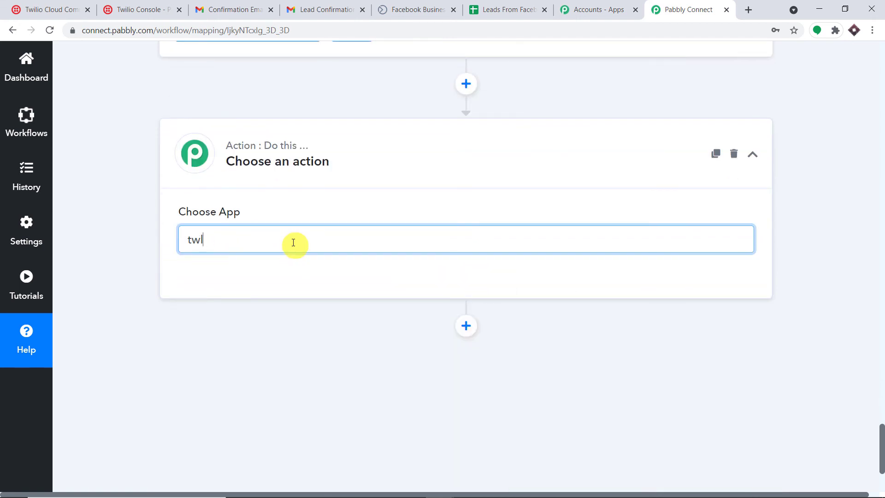
{"action": "left_click", "coordinate": [219, 314]}
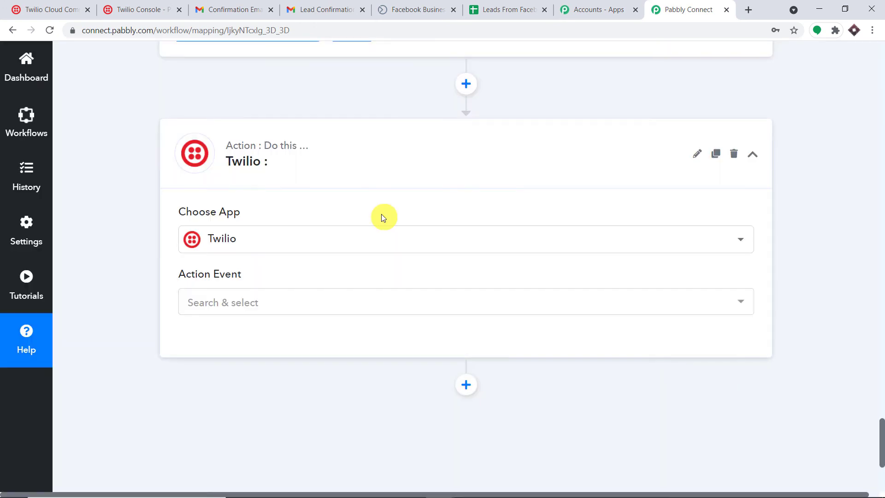
Step: Set the Twilio event to Send SMS Message and start a new Twilio connection
{"action": "scroll", "coordinate": [380, 213], "scroll_direction": "down", "scroll_amount": 2}
{"action": "left_click", "coordinate": [302, 188]}
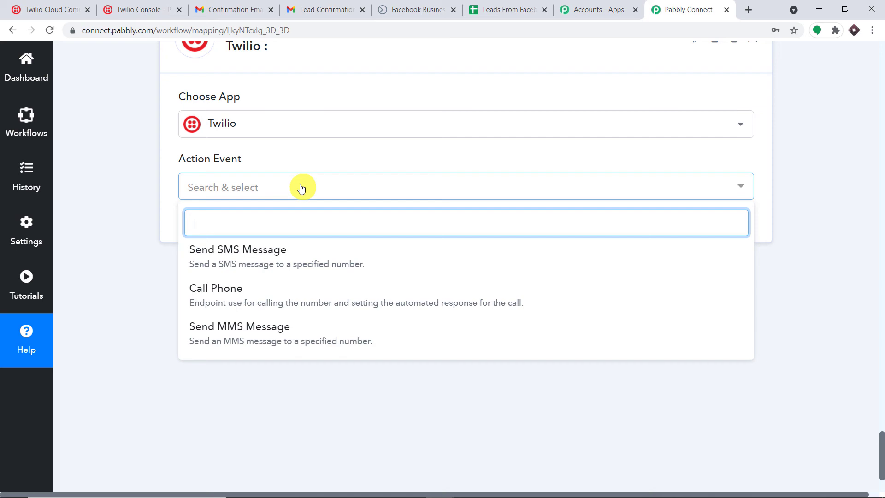
{"action": "left_click", "coordinate": [283, 264]}
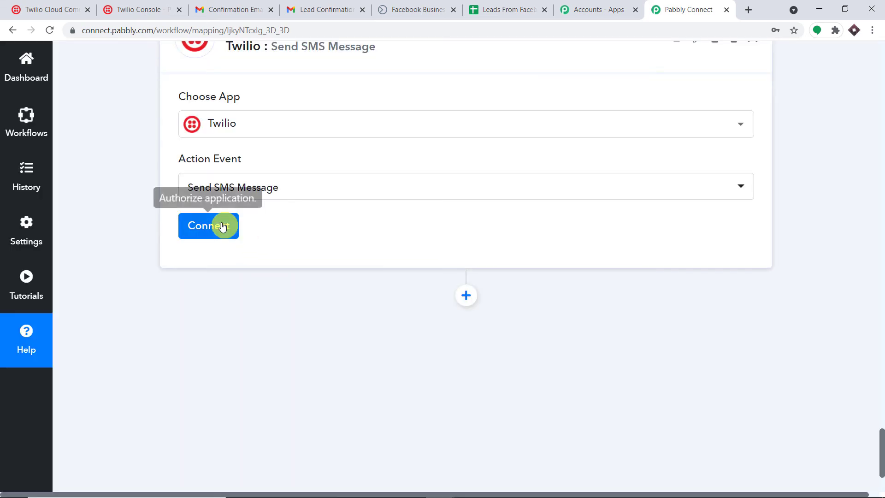
{"action": "left_click", "coordinate": [223, 222]}
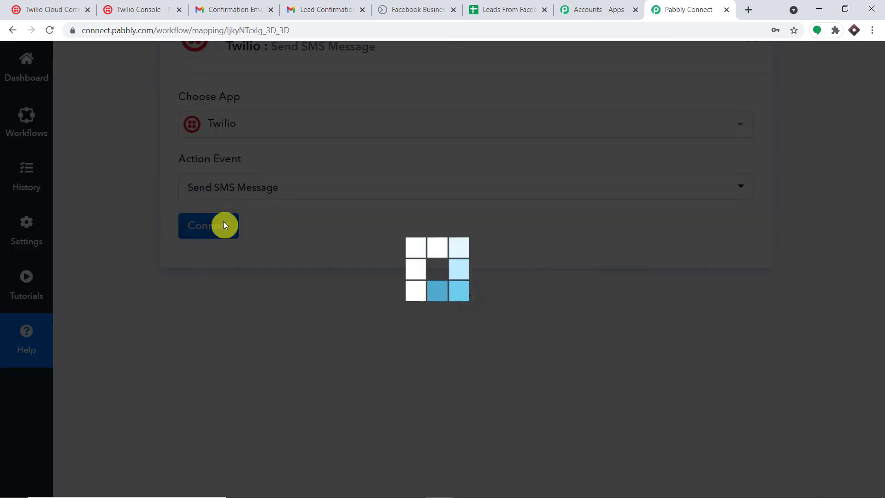
{"action": "left_click", "coordinate": [469, 191]}
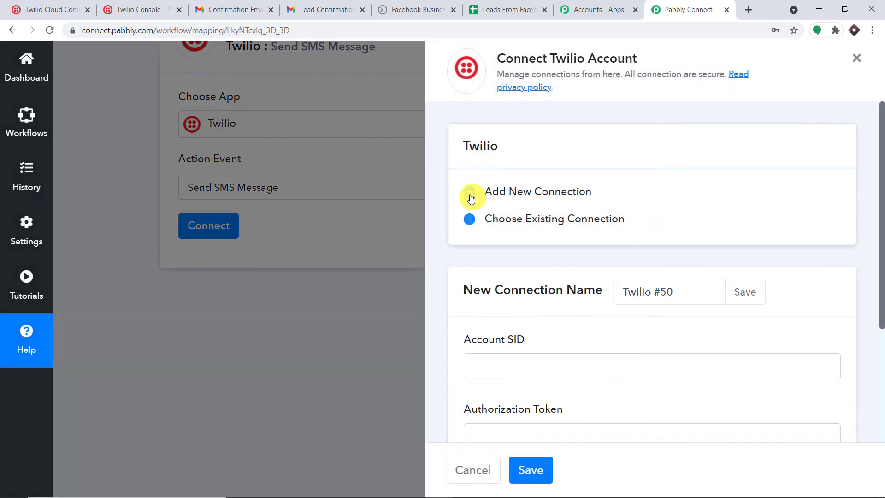
{"action": "scroll", "coordinate": [518, 254], "scroll_direction": "down", "scroll_amount": 4}
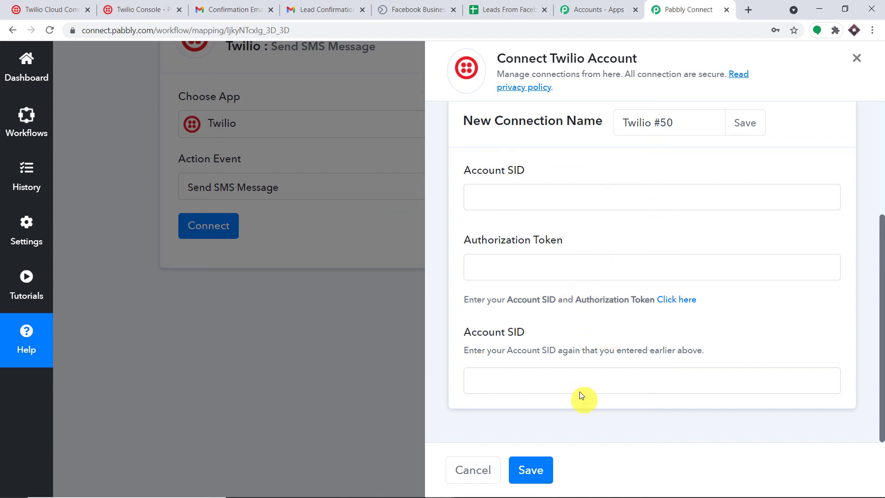
{"action": "left_click", "coordinate": [45, 6]}
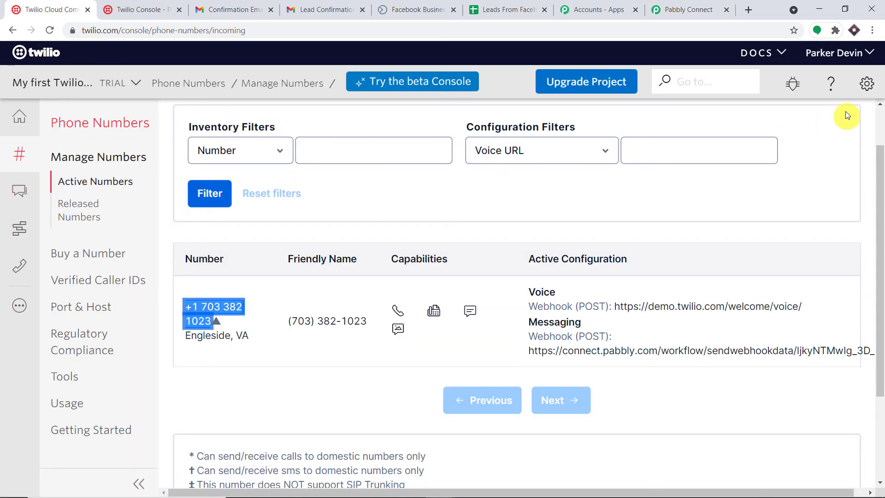
Step: Open Twilio's General Settings in a new tab and unlock it by re-entering the account password
{"action": "left_click", "coordinate": [866, 84]}
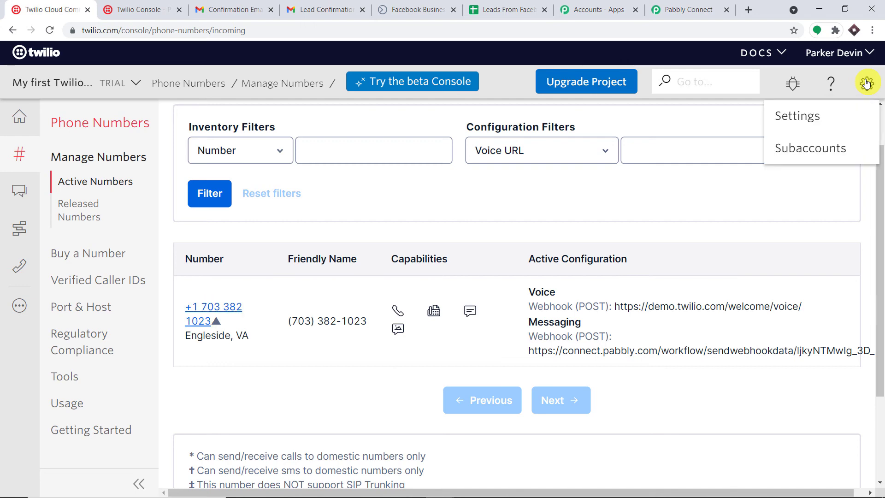
{"action": "right_click", "coordinate": [771, 114]}
{"action": "left_click", "coordinate": [774, 121]}
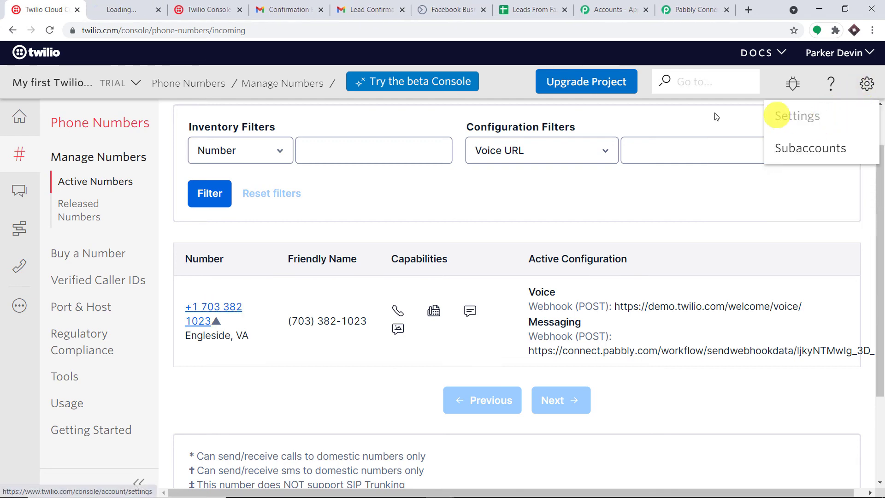
{"action": "left_click", "coordinate": [119, 6]}
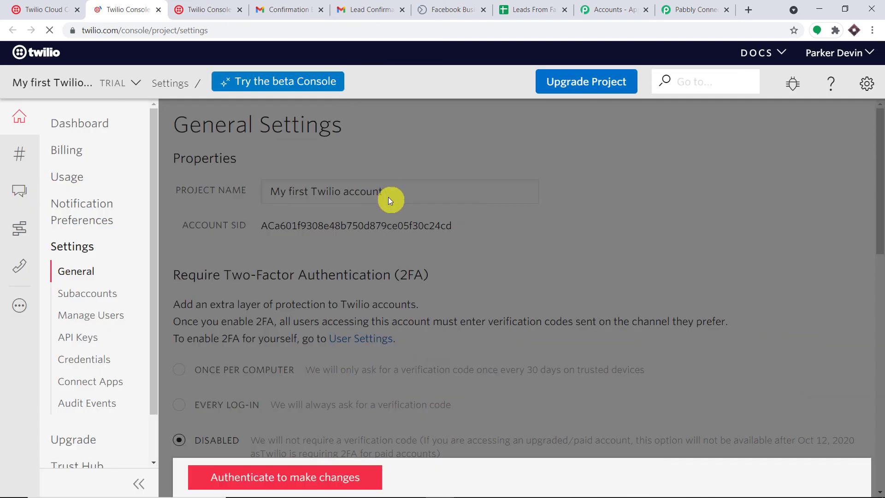
{"action": "left_click", "coordinate": [294, 480]}
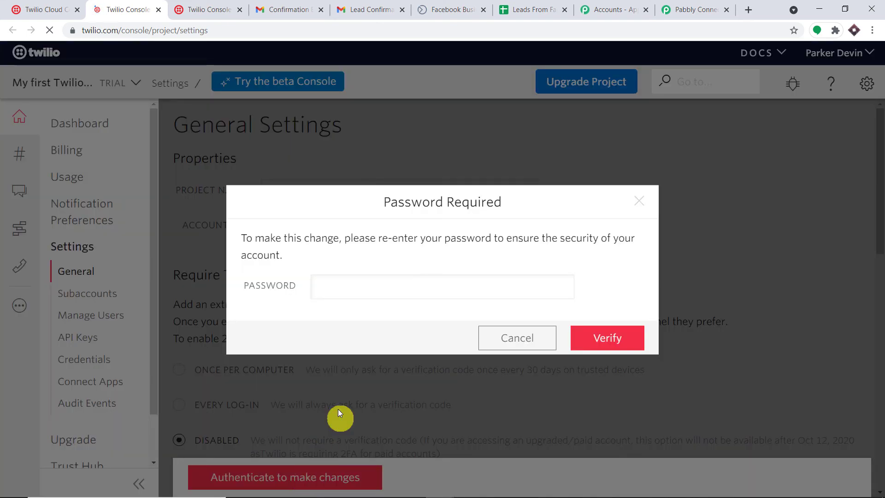
{"action": "left_click", "coordinate": [338, 294]}
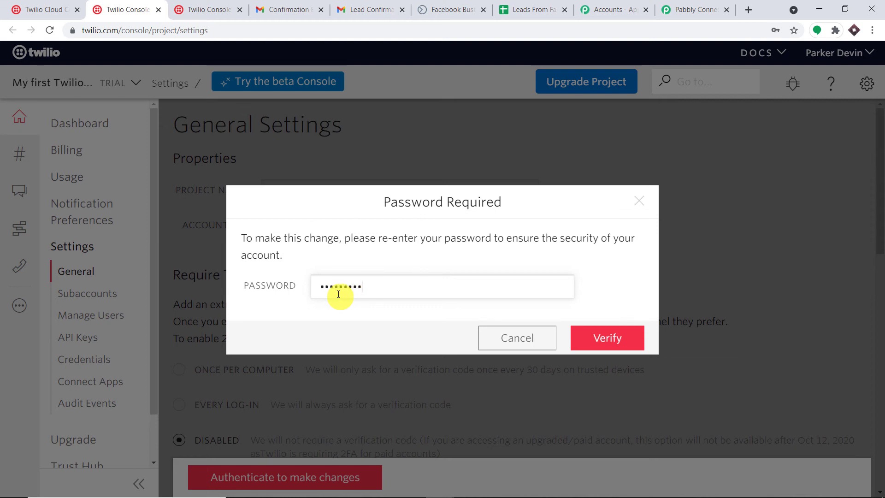
{"action": "type", "text": "*"}
{"action": "key", "text": "Return"}
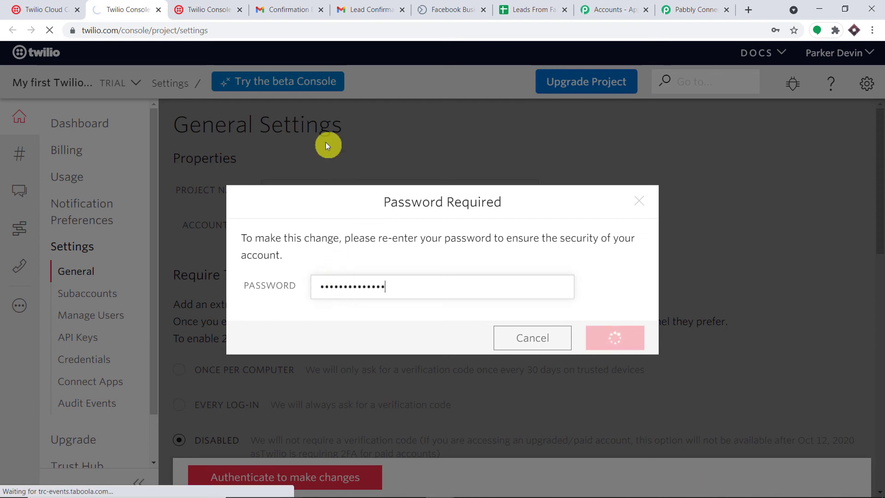
Step: Copy the live Account SID from the General Settings page
{"action": "scroll", "coordinate": [364, 196], "scroll_direction": "down", "scroll_amount": 5}
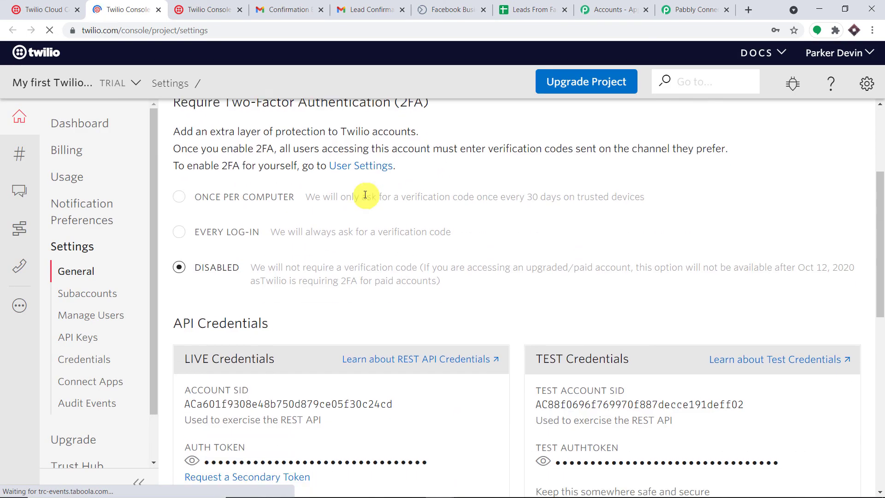
{"action": "scroll", "coordinate": [367, 199], "scroll_direction": "down", "scroll_amount": 4}
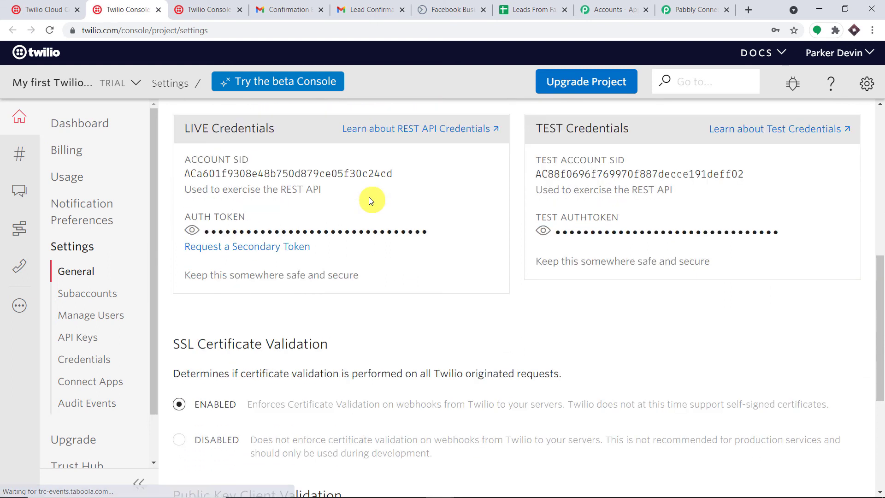
{"action": "scroll", "coordinate": [365, 199], "scroll_direction": "up", "scroll_amount": 1}
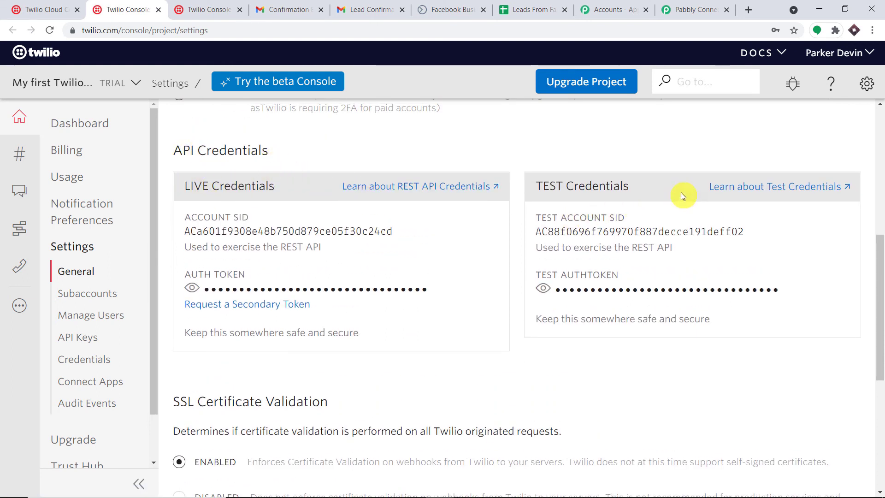
{"action": "double_click", "coordinate": [371, 228]}
{"action": "right_click", "coordinate": [370, 226]}
{"action": "left_click", "coordinate": [381, 234]}
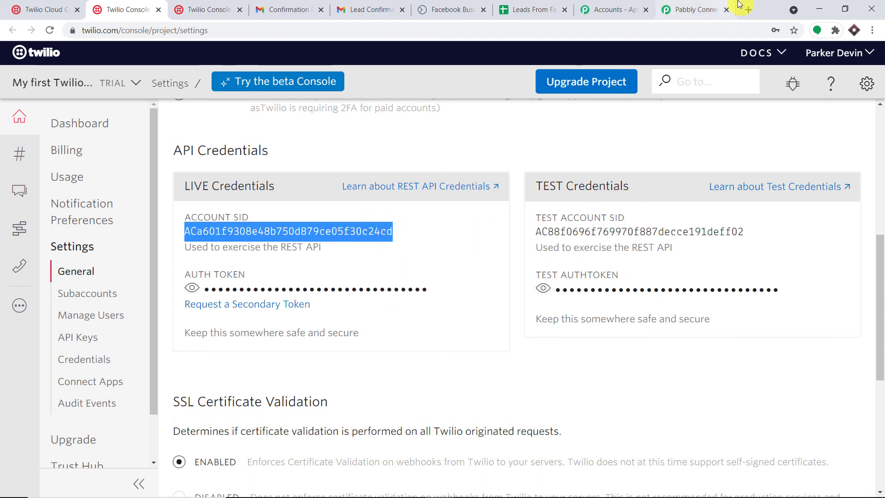
Step: Paste the Twilio Account SID into both Account SID fields in Pabbly Connect
{"action": "left_click", "coordinate": [714, 8]}
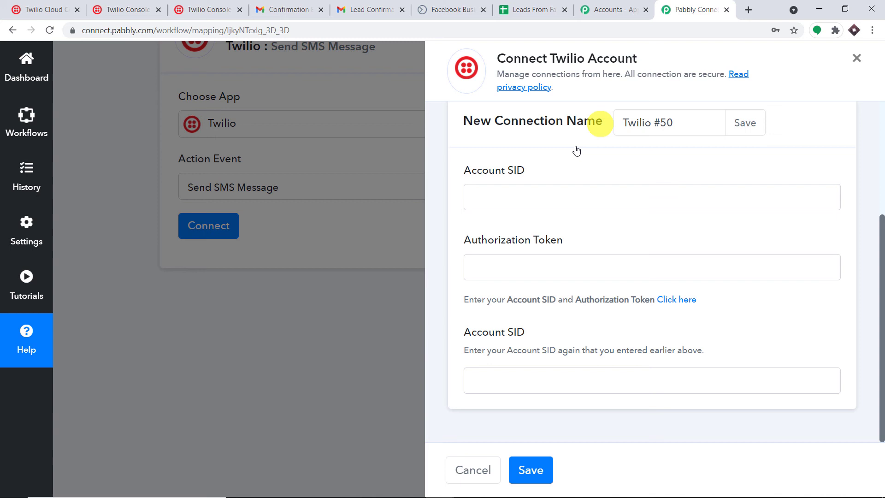
{"action": "left_click", "coordinate": [526, 196]}
{"action": "right_click", "coordinate": [526, 197]}
{"action": "left_click", "coordinate": [574, 289]}
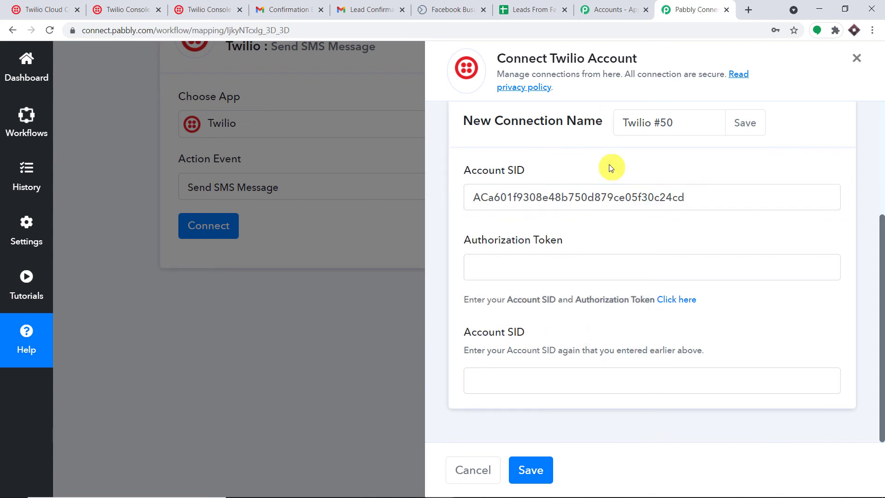
{"action": "left_click", "coordinate": [489, 380]}
{"action": "right_click", "coordinate": [488, 380]}
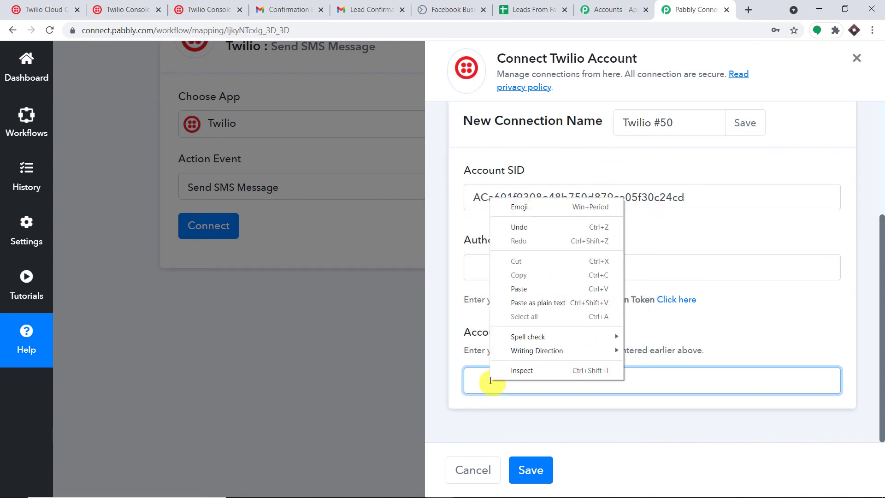
{"action": "left_click", "coordinate": [524, 302]}
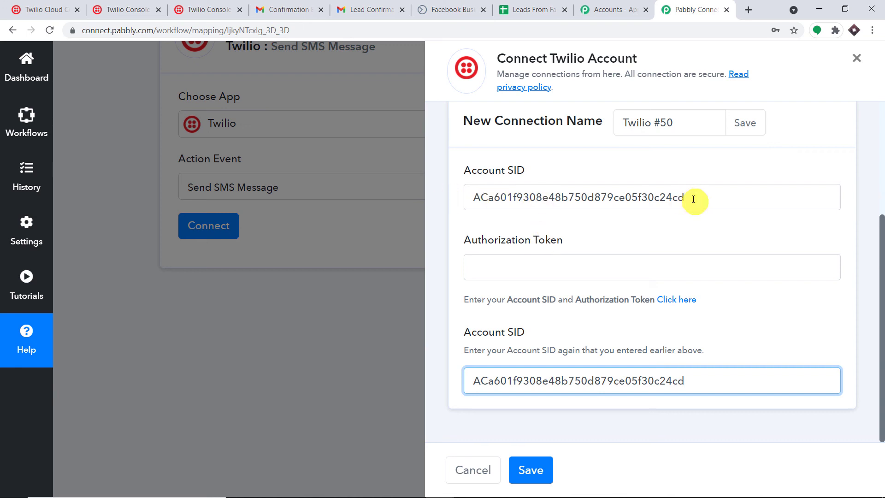
Step: Copy the live Auth Token from Twilio, paste it as the Authorization Token, and save the connection
{"action": "left_click", "coordinate": [566, 266]}
{"action": "left_click", "coordinate": [791, 75]}
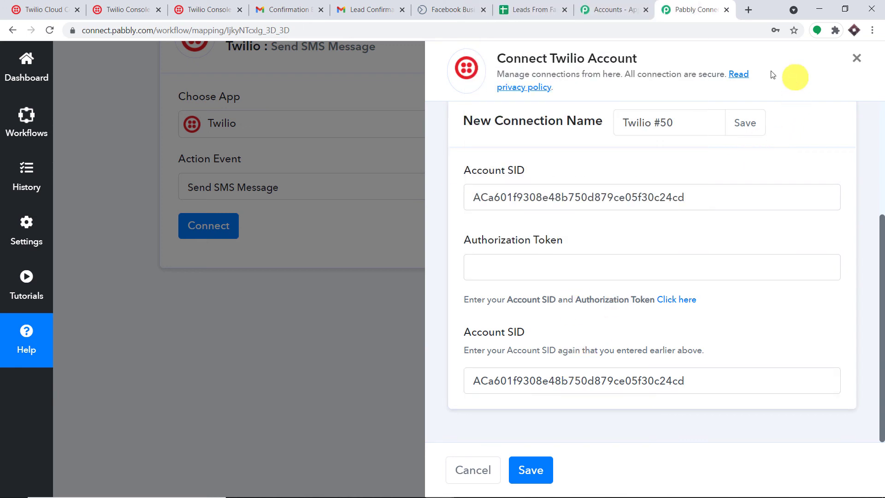
{"action": "left_click", "coordinate": [150, 5]}
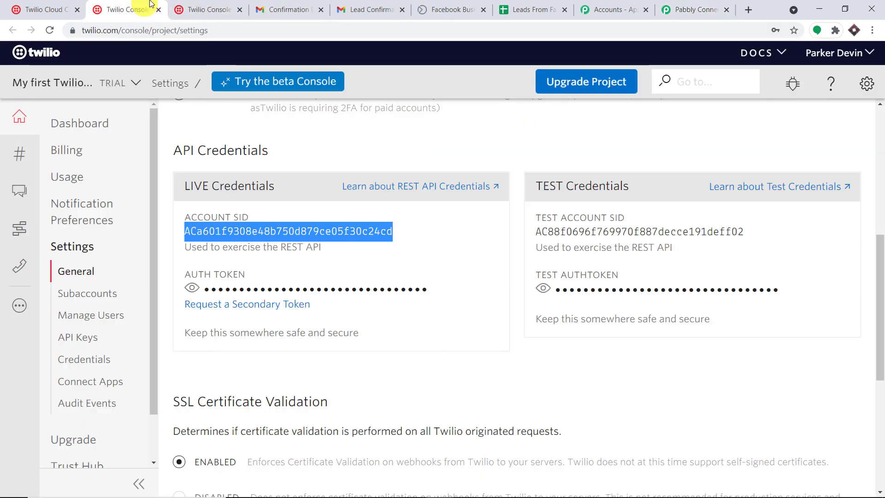
{"action": "left_click", "coordinate": [192, 288]}
{"action": "double_click", "coordinate": [229, 290]}
{"action": "right_click", "coordinate": [229, 290]}
{"action": "left_click", "coordinate": [244, 304]}
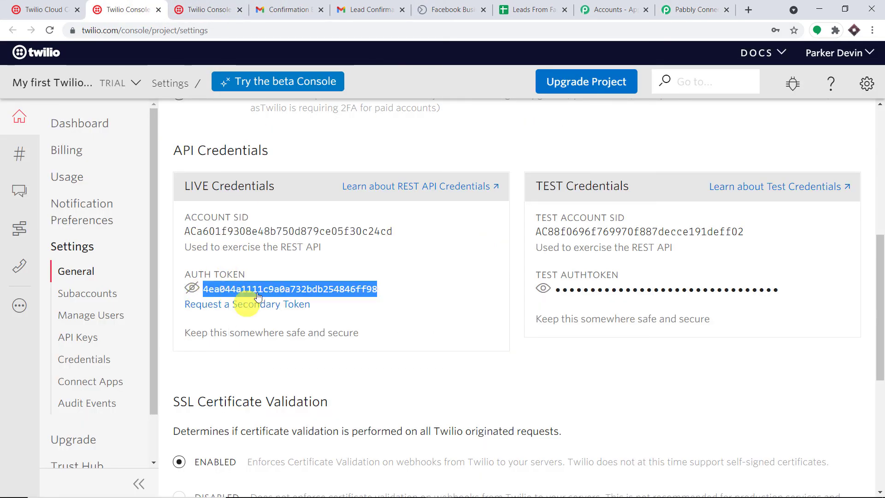
{"action": "left_click", "coordinate": [695, 9]}
{"action": "left_click", "coordinate": [576, 267]}
{"action": "right_click", "coordinate": [576, 267]}
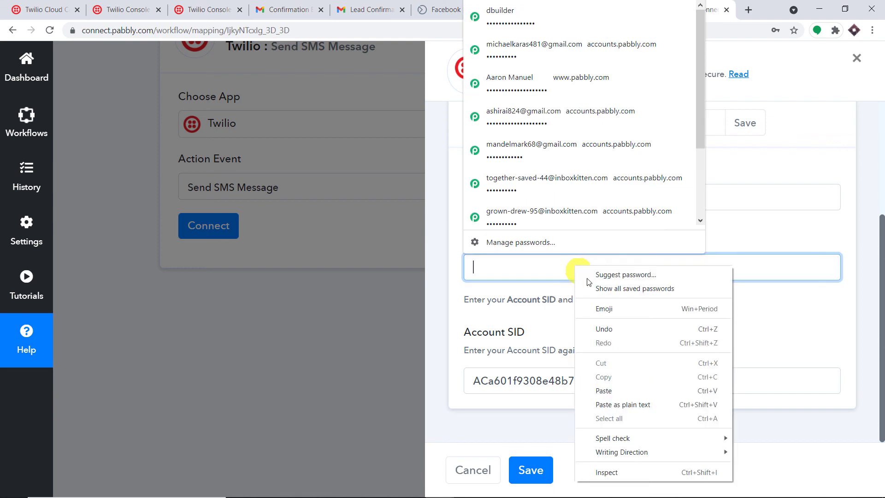
{"action": "left_click", "coordinate": [604, 390]}
{"action": "left_click", "coordinate": [530, 470]}
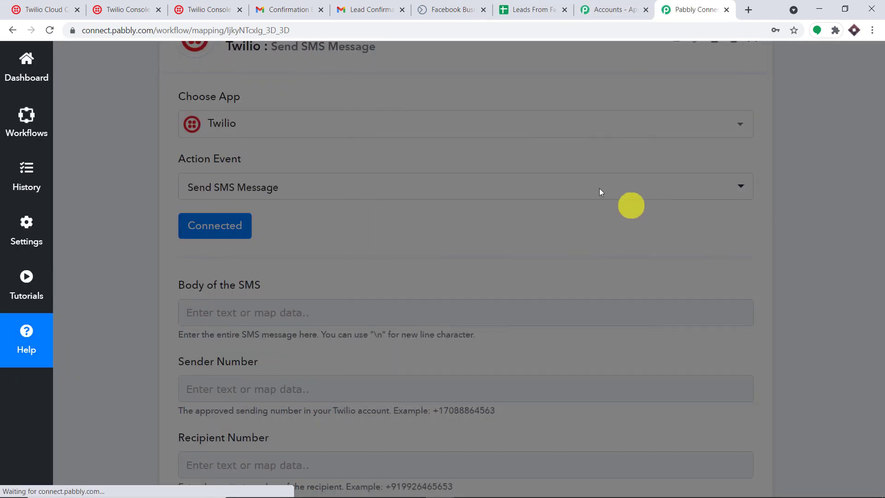
Step: Bring the Recipient Number and Sender Number fields into view, then return to the Twilio Console settings tab
{"action": "scroll", "coordinate": [468, 183], "scroll_direction": "down", "scroll_amount": 4}
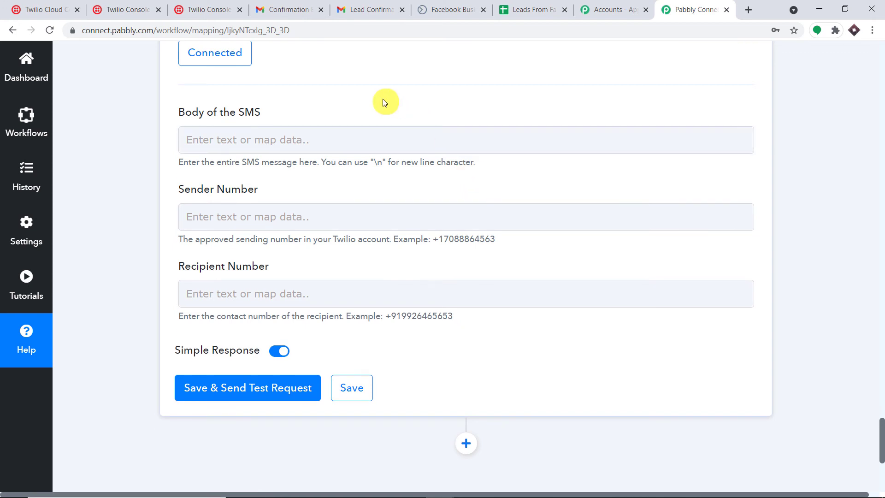
{"action": "left_click", "coordinate": [263, 295]}
{"action": "left_click", "coordinate": [337, 215]}
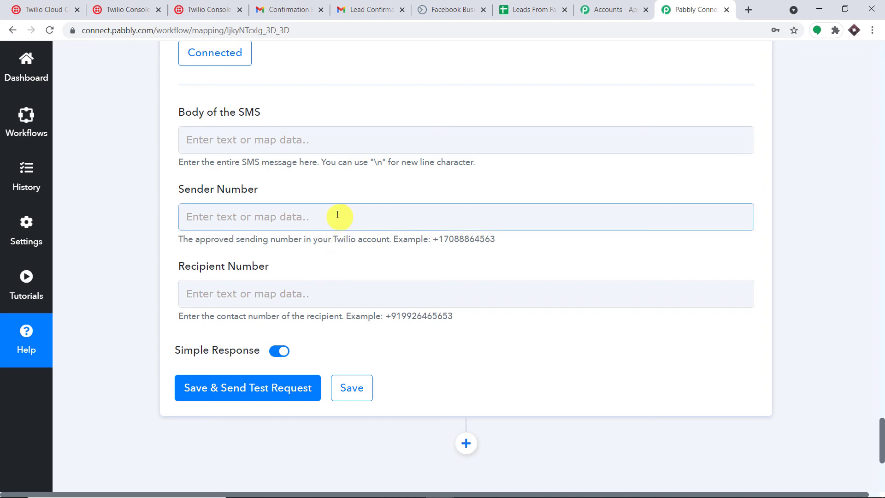
{"action": "left_click", "coordinate": [230, 8]}
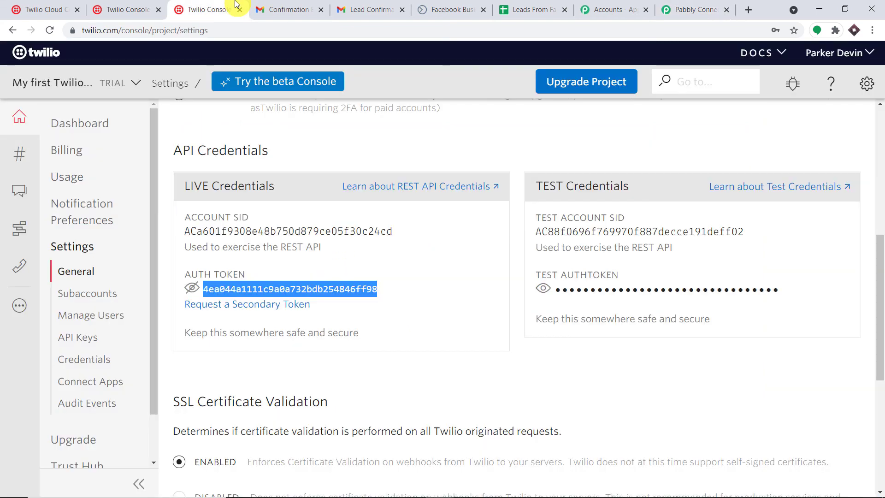
Step: Copy the trial phone number from Twilio's Active Numbers list and return to Pabbly's Sender Number field
{"action": "left_click", "coordinate": [34, 5]}
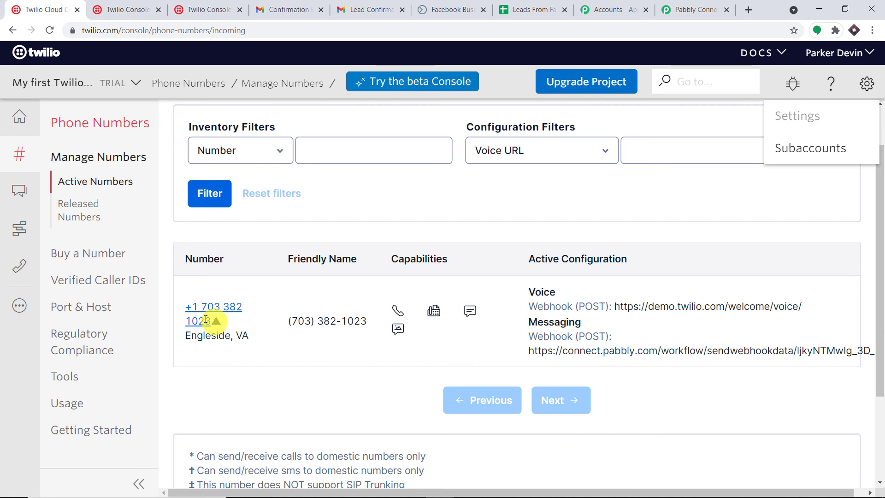
{"action": "left_click_drag", "start_coordinate": [206, 320], "coordinate": [189, 307]}
{"action": "right_click", "coordinate": [207, 309]}
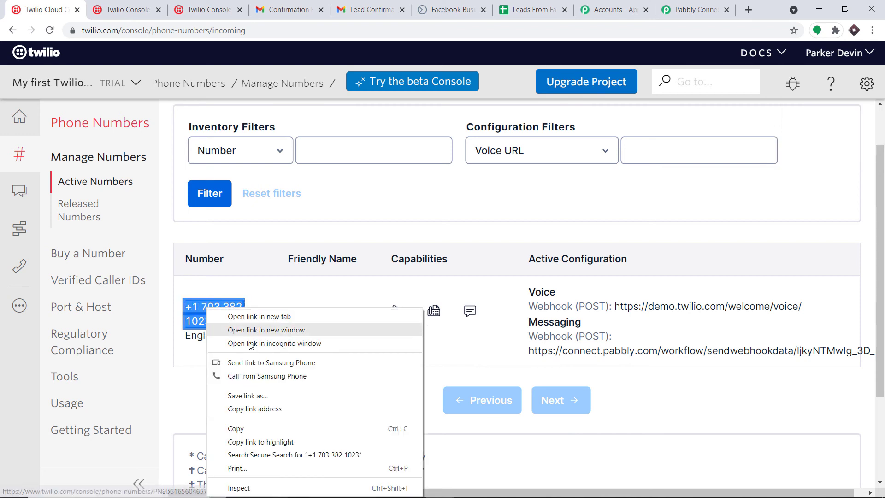
{"action": "left_click", "coordinate": [267, 428]}
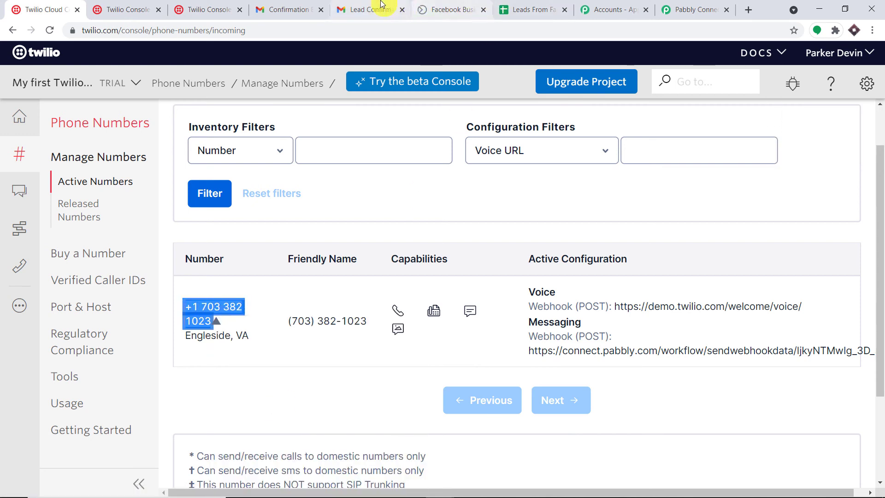
{"action": "left_click", "coordinate": [698, 9]}
{"action": "left_click", "coordinate": [264, 213]}
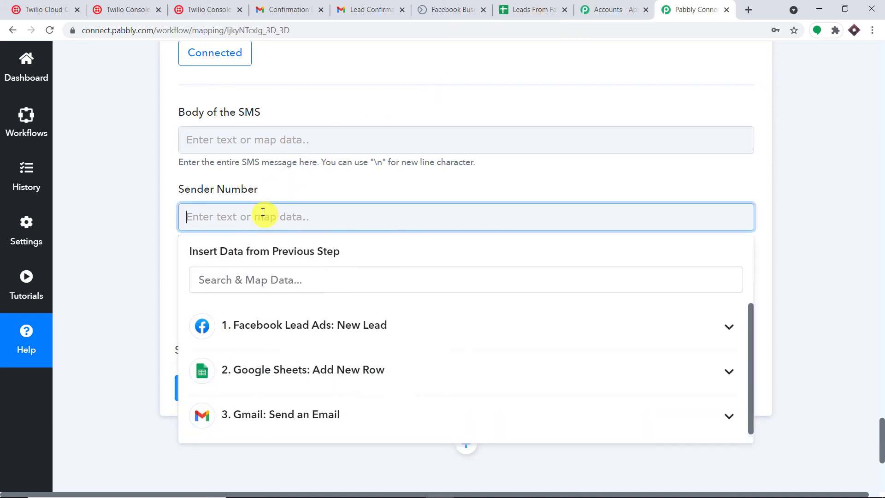
Step: Paste the copied Twilio trial number as the SMS Sender Number
{"action": "right_click", "coordinate": [263, 212]}
{"action": "left_click", "coordinate": [310, 300]}
{"action": "left_click", "coordinate": [365, 187]}
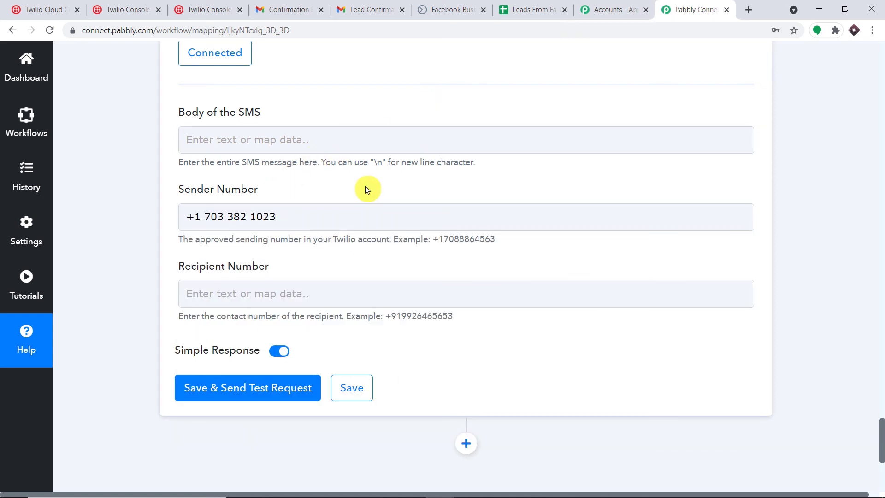
Step: Set Recipient Number to +91 followed by the lead's mapped Res2 Phone Number
{"action": "left_click", "coordinate": [295, 294]}
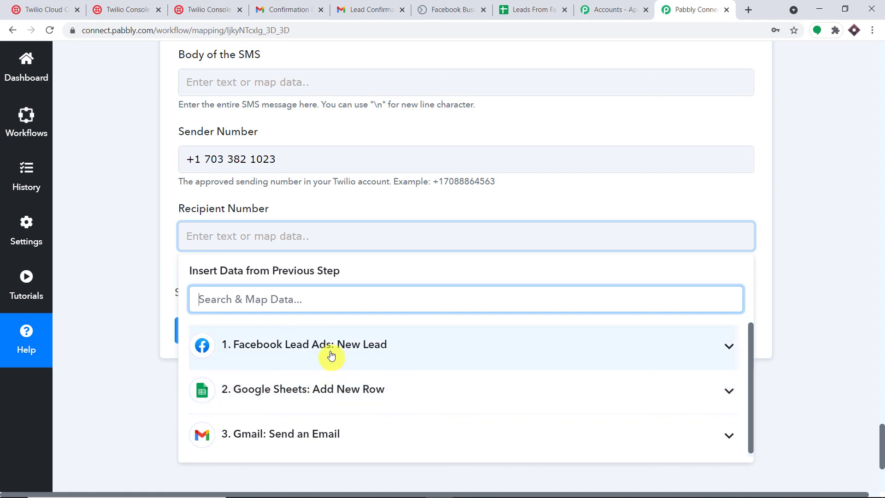
{"action": "left_click", "coordinate": [332, 356]}
{"action": "scroll", "coordinate": [360, 387], "scroll_direction": "down", "scroll_amount": 5}
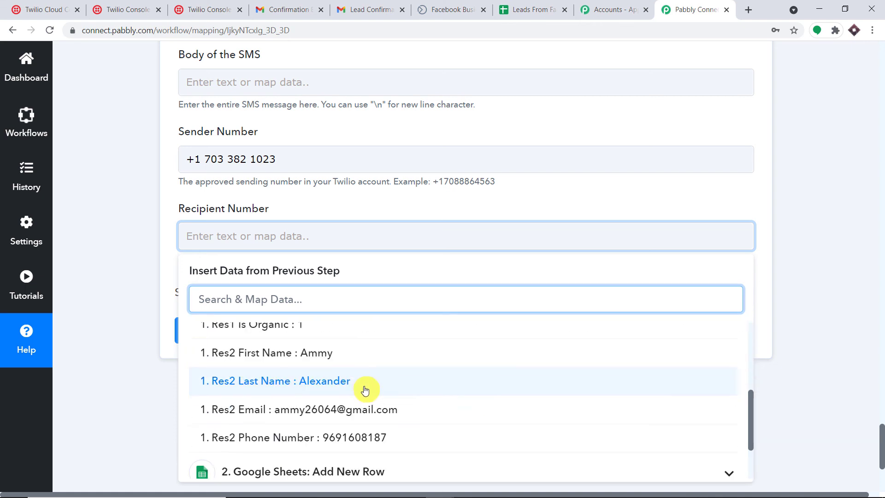
{"action": "scroll", "coordinate": [365, 391], "scroll_direction": "down", "scroll_amount": 1}
{"action": "left_click", "coordinate": [373, 377]}
{"action": "left_click", "coordinate": [385, 242]}
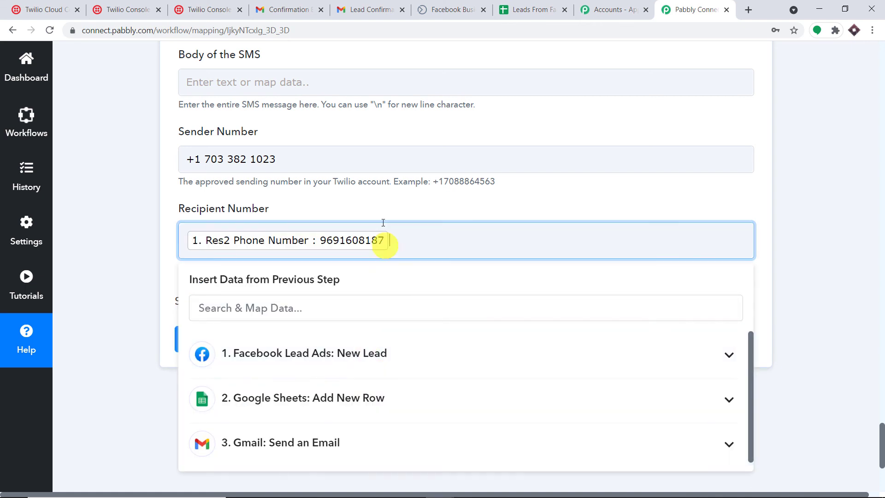
{"action": "left_click", "coordinate": [384, 209]}
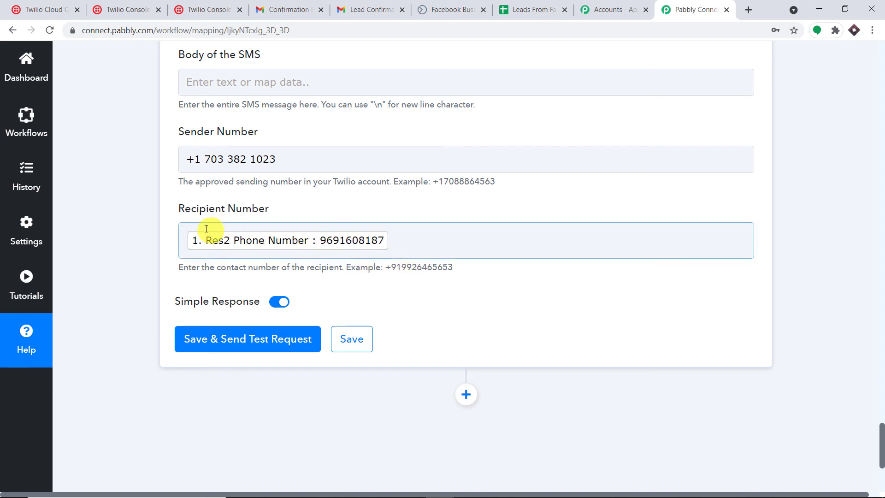
{"action": "left_click", "coordinate": [188, 240]}
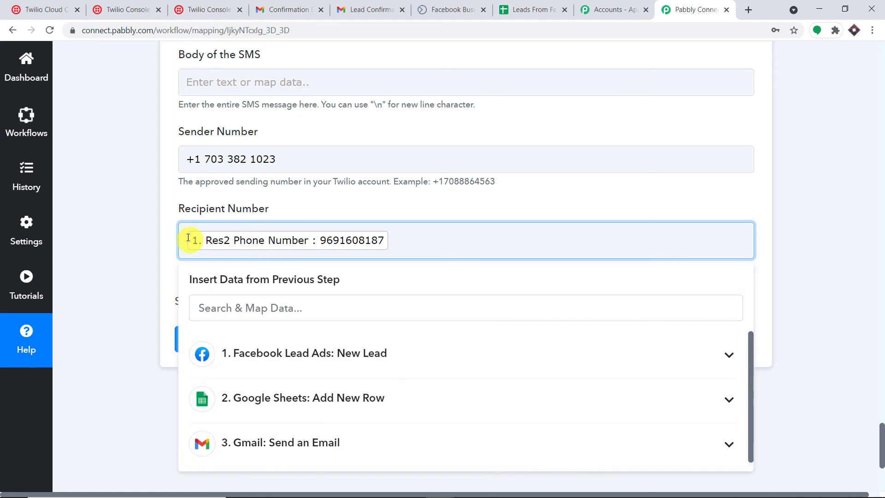
{"action": "type", "text": "+91"}
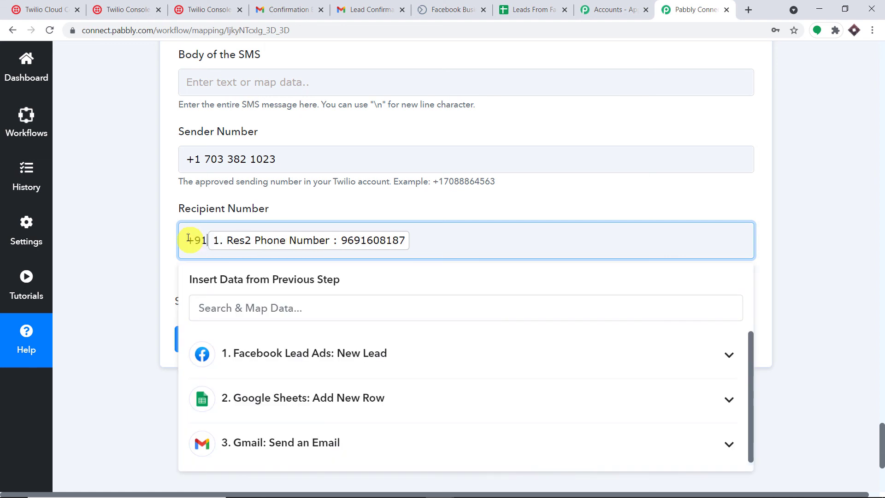
{"action": "left_click", "coordinate": [136, 201]}
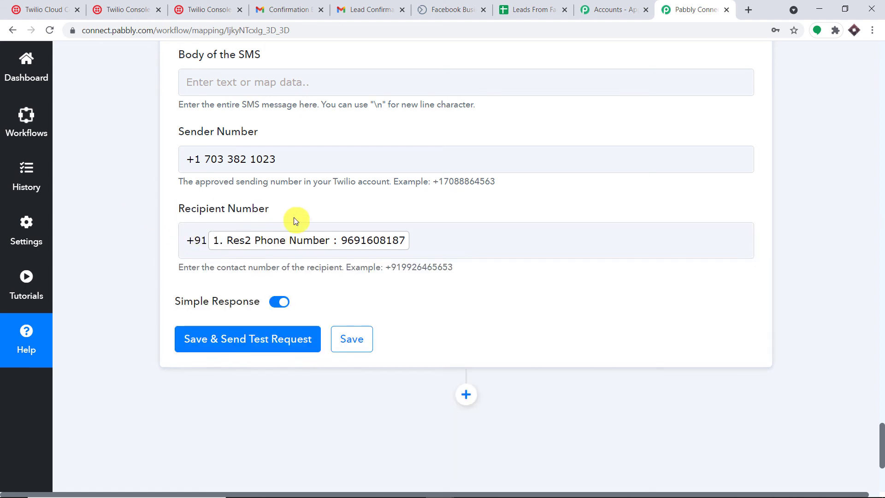
{"action": "scroll", "coordinate": [295, 216], "scroll_direction": "up", "scroll_amount": 1}
{"action": "left_click", "coordinate": [291, 138]}
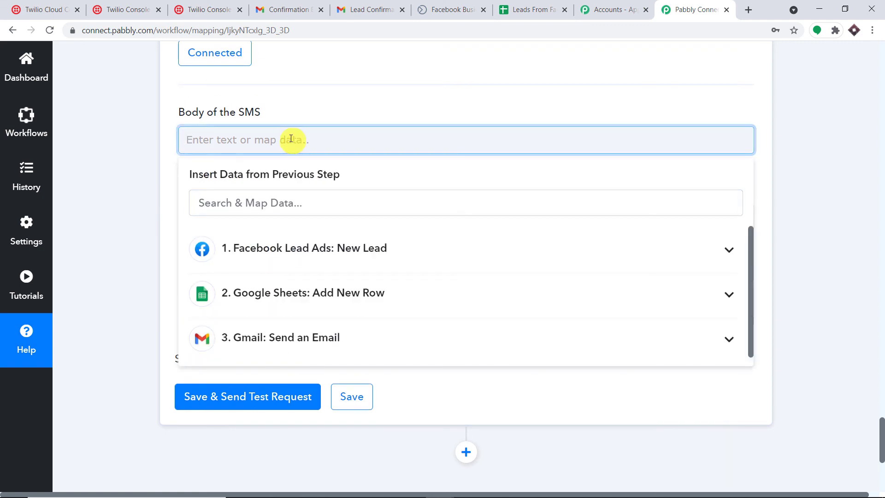
Step: Start the SMS body with 'Hello' followed by the lead's mapped Res2 First Name
{"action": "type", "text": "Hello ,"}
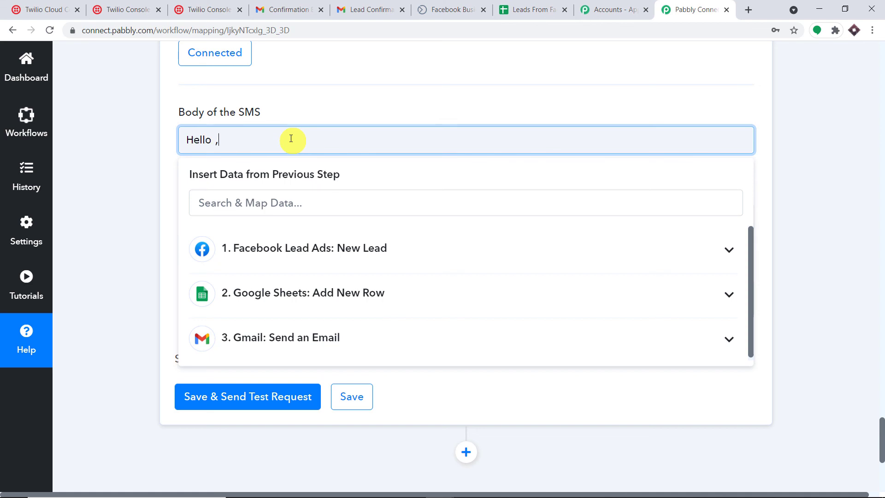
{"action": "left_click", "coordinate": [319, 247]}
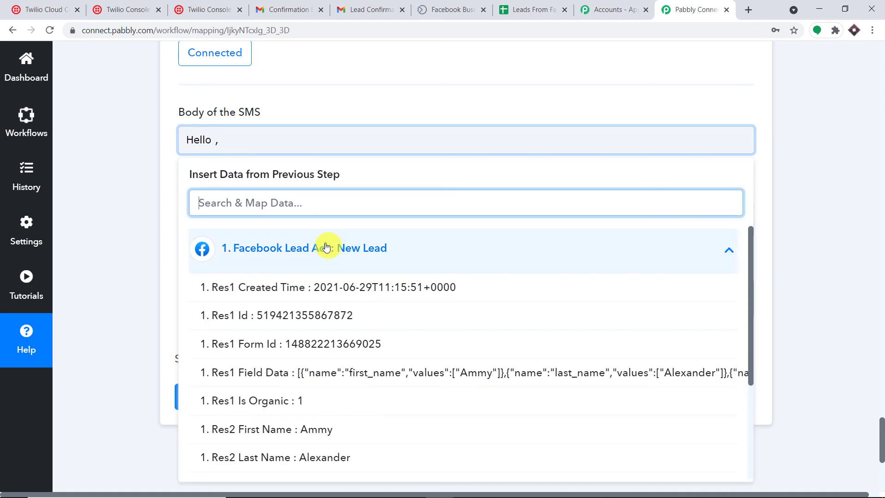
{"action": "scroll", "coordinate": [395, 290], "scroll_direction": "down", "scroll_amount": 3}
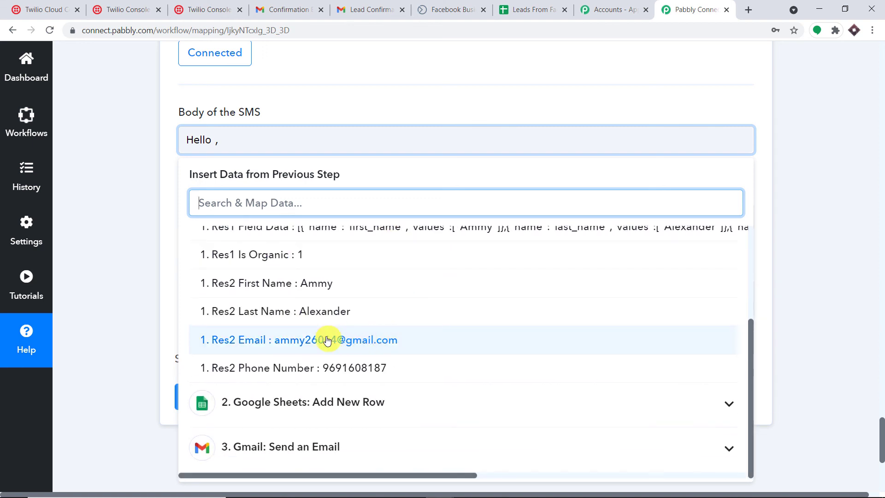
{"action": "left_click", "coordinate": [323, 285]}
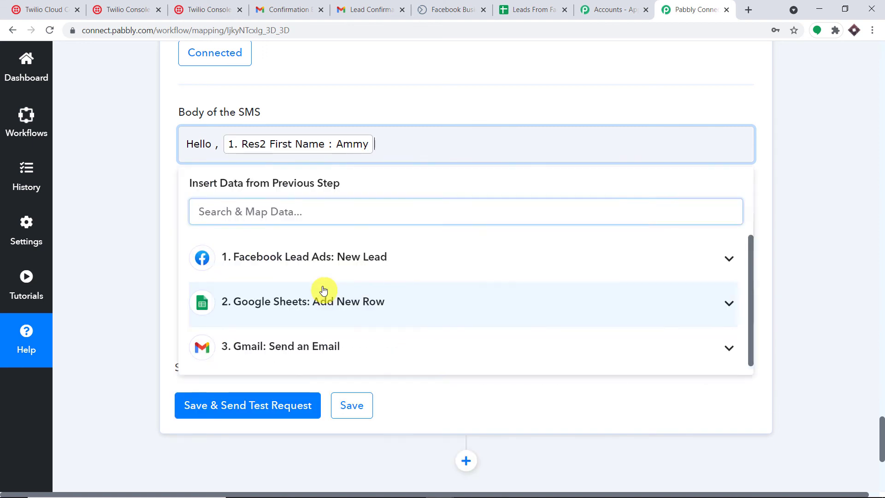
{"action": "left_click", "coordinate": [485, 93]}
{"action": "scroll", "coordinate": [879, 148], "scroll_direction": "up", "scroll_amount": 15}
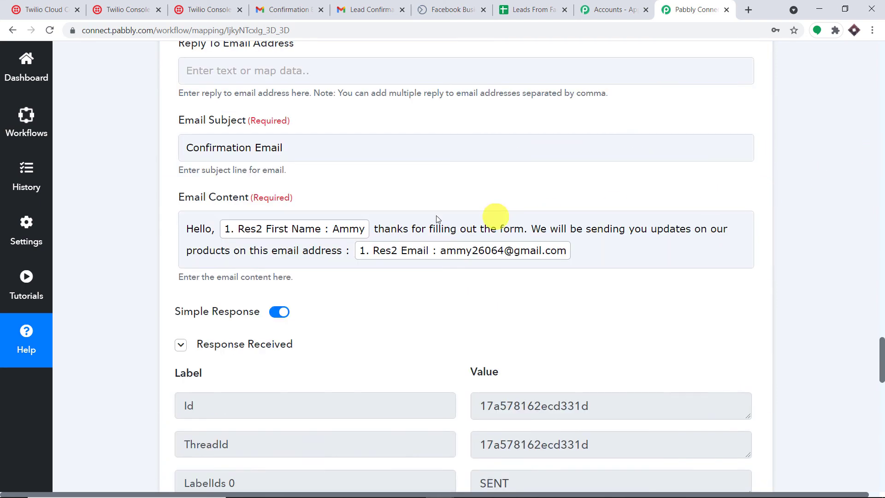
Step: Copy the thank-you sentence from the Gmail Email Content and paste it into the SMS body
{"action": "left_click_drag", "start_coordinate": [372, 229], "coordinate": [344, 247]}
{"action": "right_click", "coordinate": [429, 228]}
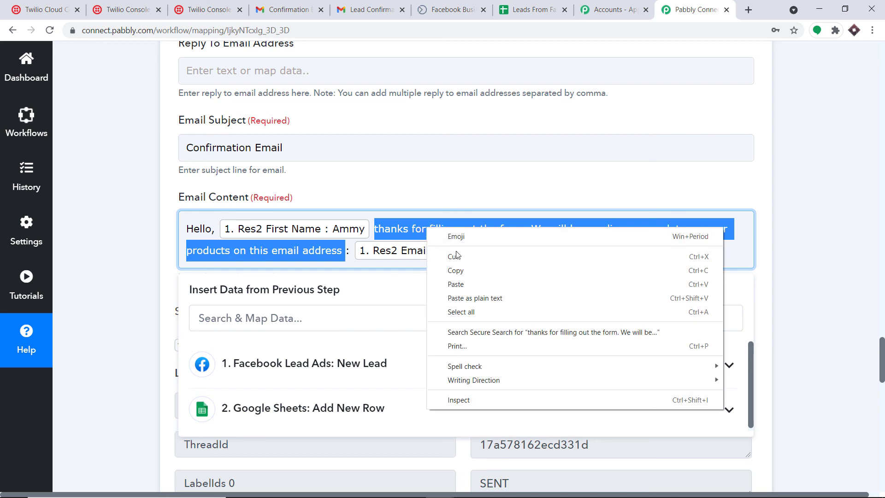
{"action": "left_click", "coordinate": [465, 271]}
{"action": "left_click", "coordinate": [831, 197]}
{"action": "scroll", "coordinate": [778, 221], "scroll_direction": "down", "scroll_amount": 16}
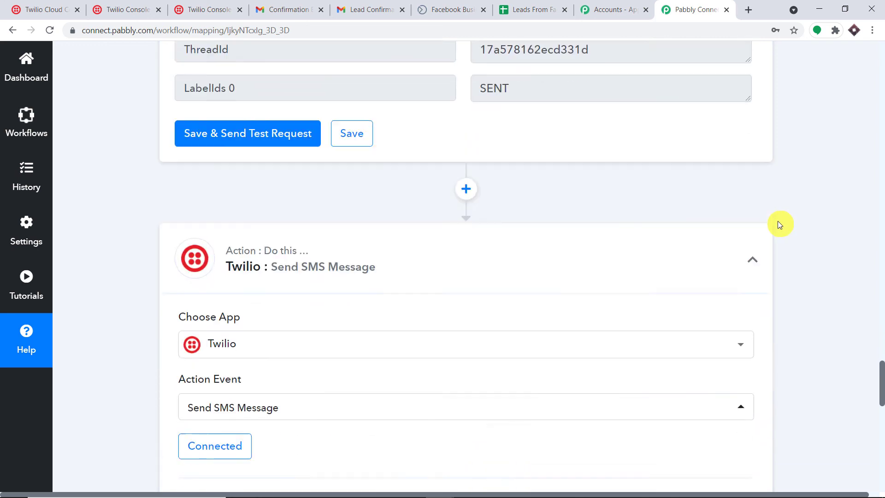
{"action": "scroll", "coordinate": [338, 270], "scroll_direction": "down", "scroll_amount": 2}
{"action": "left_click", "coordinate": [391, 189]}
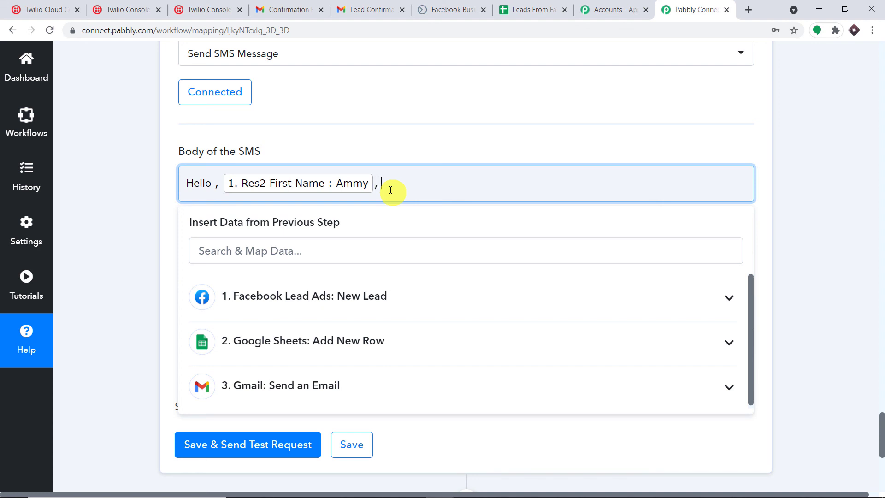
{"action": "key", "text": "ctrl+v"}
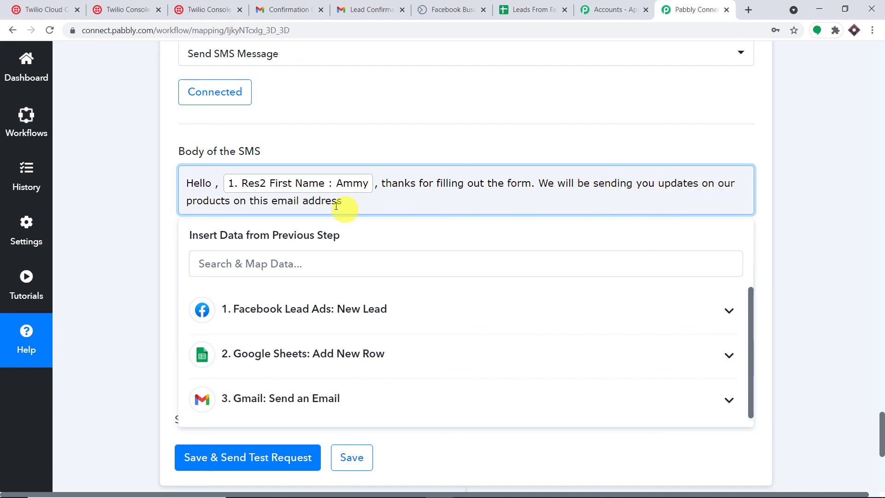
Step: Replace 'email address' with 'mobile number :' and append the lead's mapped Res2 Phone Number
{"action": "left_click_drag", "start_coordinate": [334, 203], "coordinate": [266, 206]}
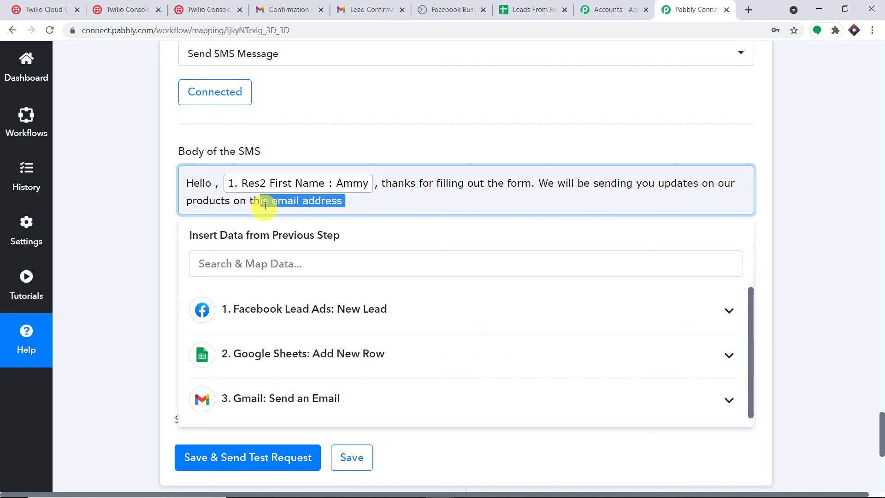
{"action": "type", "text": "mber :"}
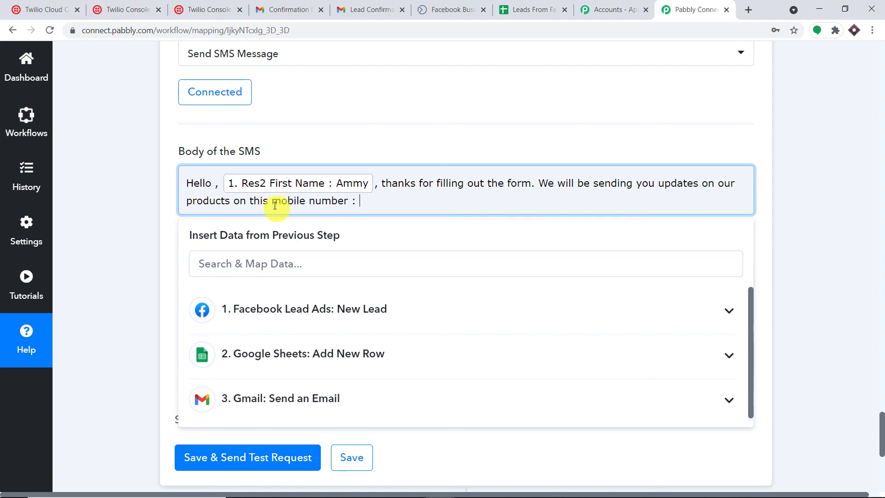
{"action": "left_click", "coordinate": [295, 323]}
{"action": "scroll", "coordinate": [358, 361], "scroll_direction": "down", "scroll_amount": 4}
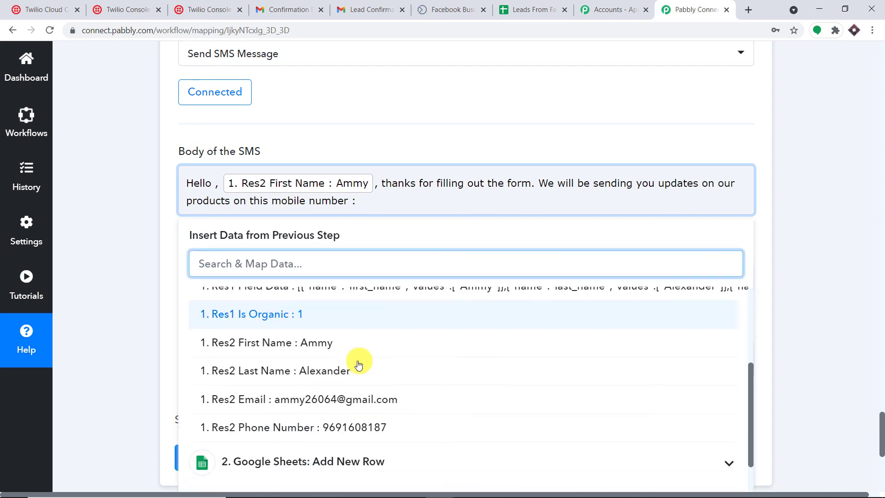
{"action": "left_click", "coordinate": [380, 367]}
{"action": "left_click", "coordinate": [682, 123]}
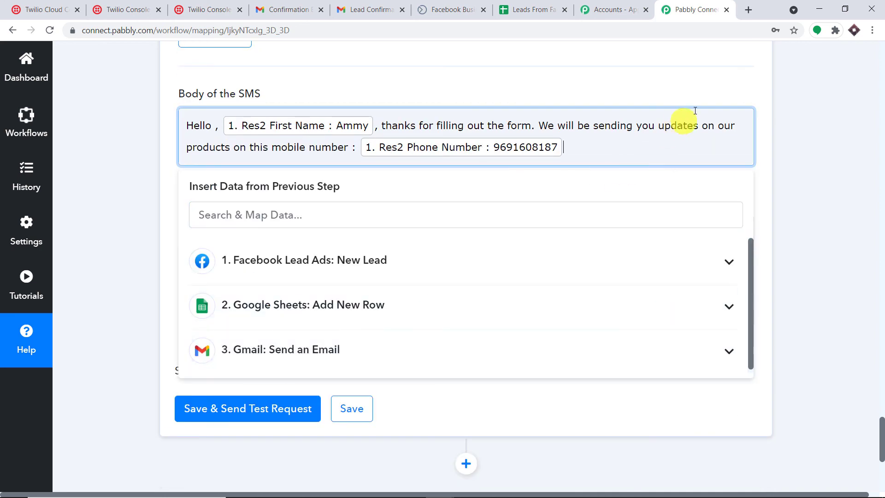
{"action": "left_click", "coordinate": [774, 95]}
{"action": "scroll", "coordinate": [706, 95], "scroll_direction": "down", "scroll_amount": 3}
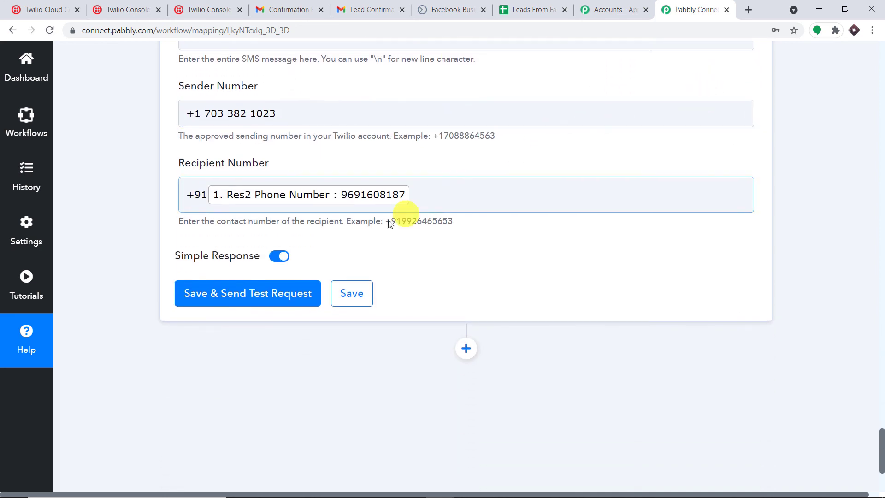
Step: Save the Twilio step, send a test SMS, and review the returned message SID and numbers
{"action": "left_click", "coordinate": [261, 294]}
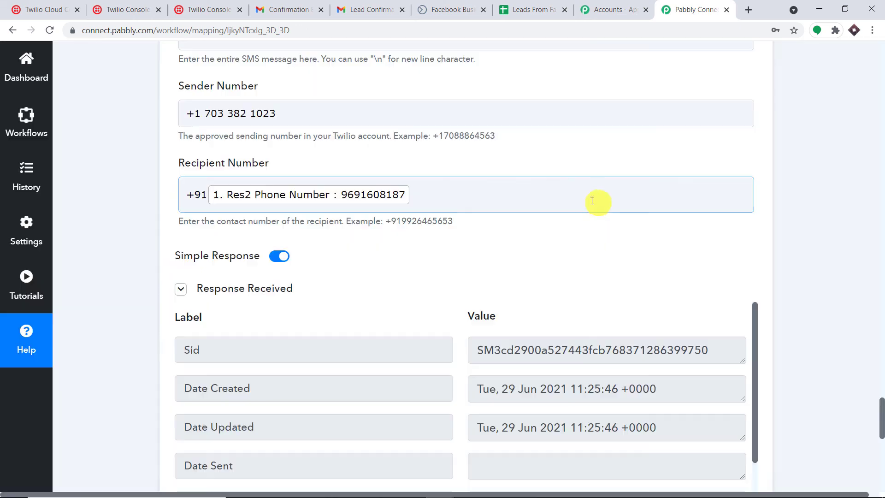
{"action": "scroll", "coordinate": [579, 201], "scroll_direction": "down", "scroll_amount": 3}
{"action": "scroll", "coordinate": [580, 229], "scroll_direction": "down", "scroll_amount": 1}
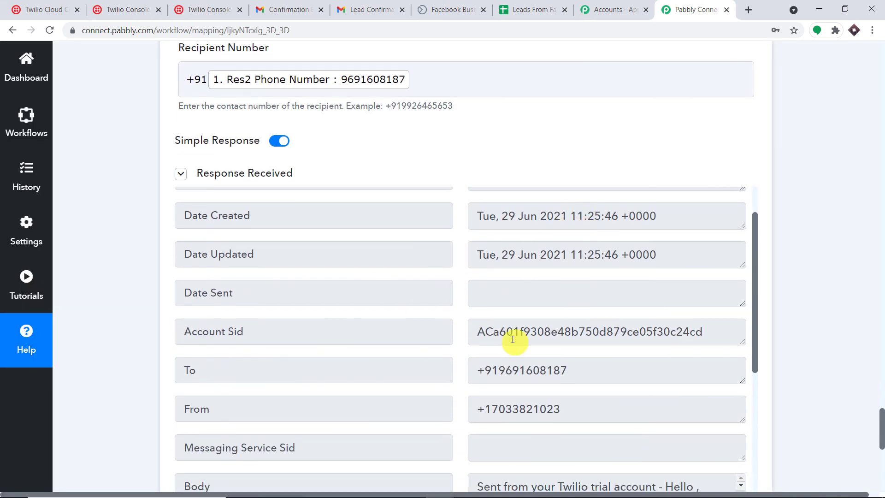
{"action": "scroll", "coordinate": [518, 331], "scroll_direction": "up", "scroll_amount": 1}
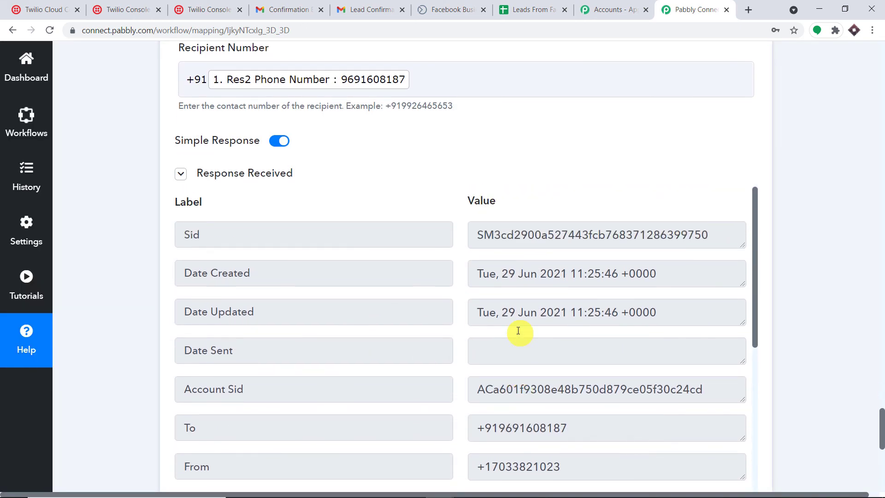
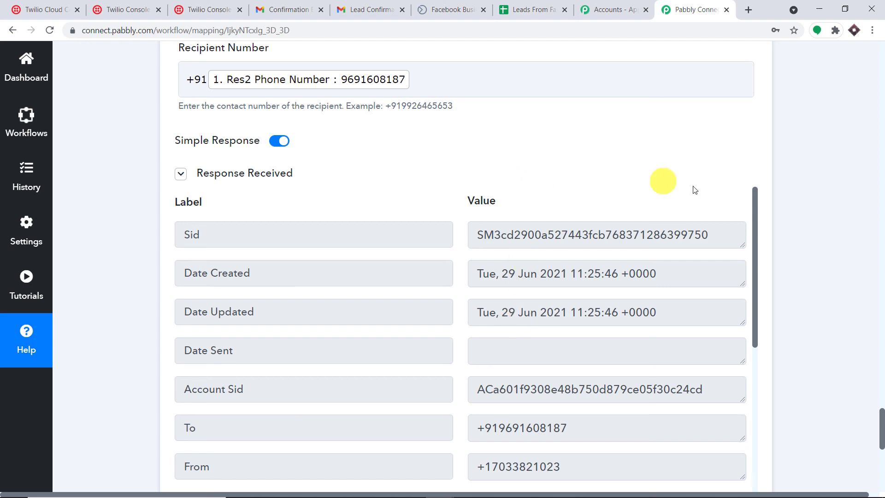
Step: Collapse the Twilio SMS step and dismiss Chrome's Save password bubble
{"action": "left_click", "coordinate": [880, 207]}
{"action": "left_click", "coordinate": [881, 202]}
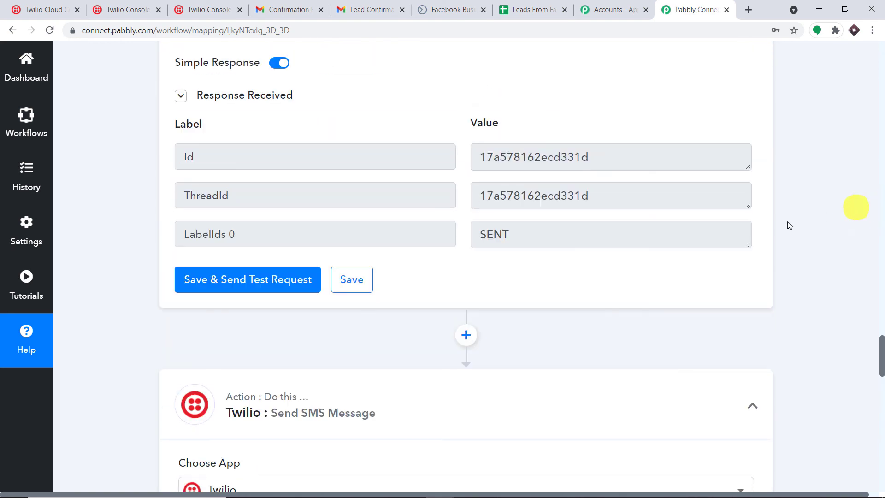
{"action": "left_click", "coordinate": [326, 398]}
{"action": "left_click", "coordinate": [880, 239]}
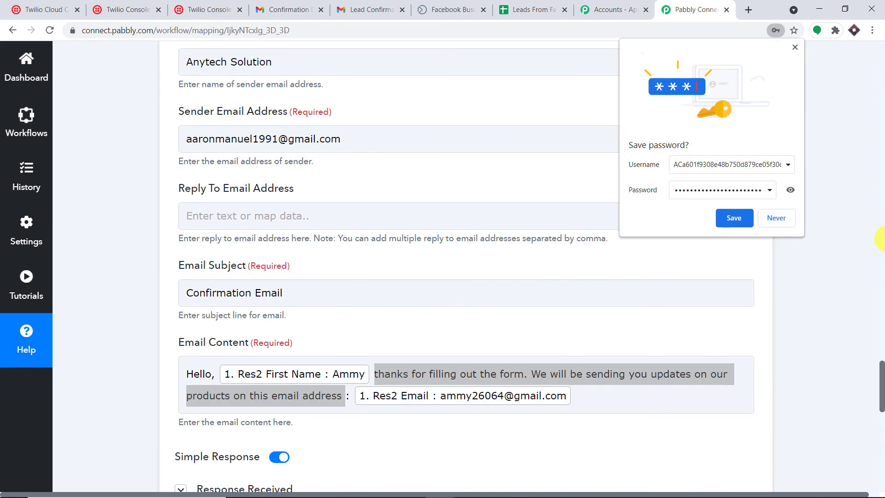
{"action": "left_click", "coordinate": [796, 48]}
Step: Collapse the Gmail send-email step and the Google Sheets add-row step
{"action": "left_click", "coordinate": [881, 144]}
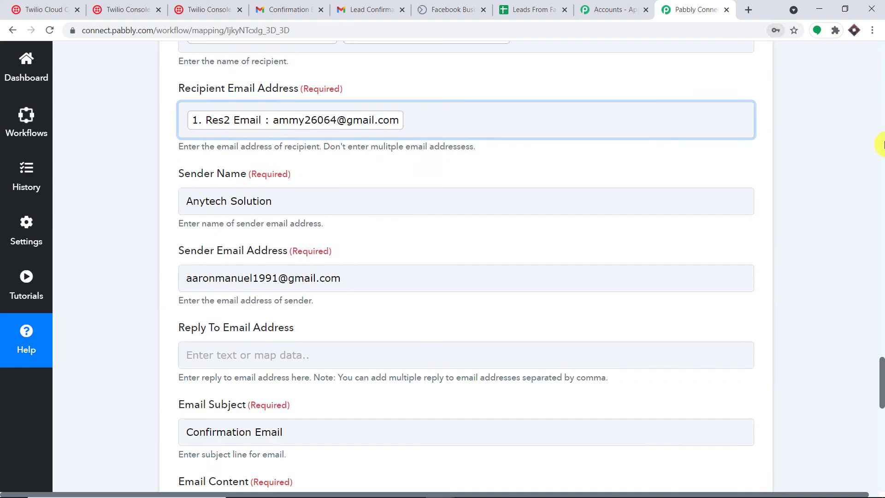
{"action": "left_click", "coordinate": [881, 144]}
{"action": "left_click", "coordinate": [274, 405]}
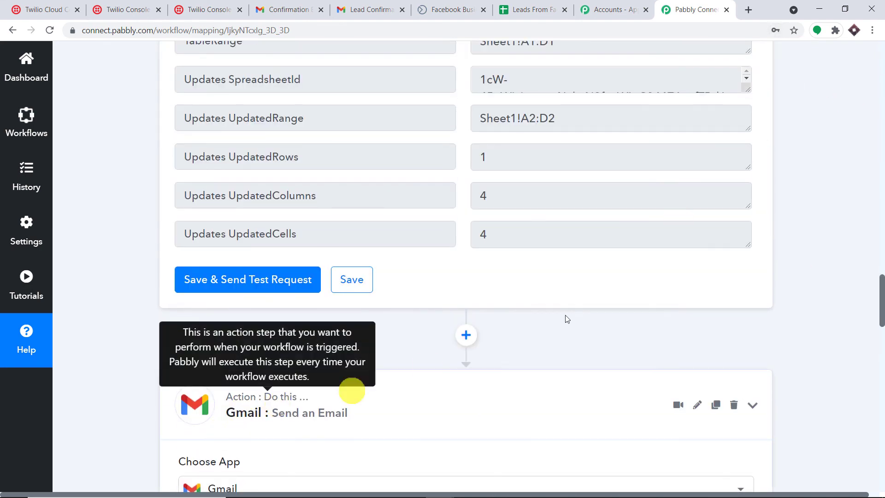
{"action": "left_click", "coordinate": [883, 193]}
{"action": "left_click", "coordinate": [883, 189]}
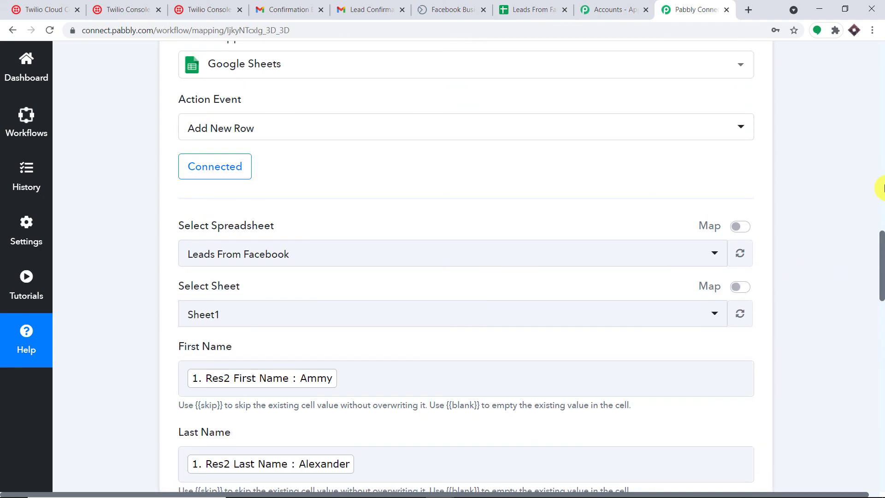
{"action": "left_click", "coordinate": [881, 188]}
{"action": "left_click", "coordinate": [375, 350]}
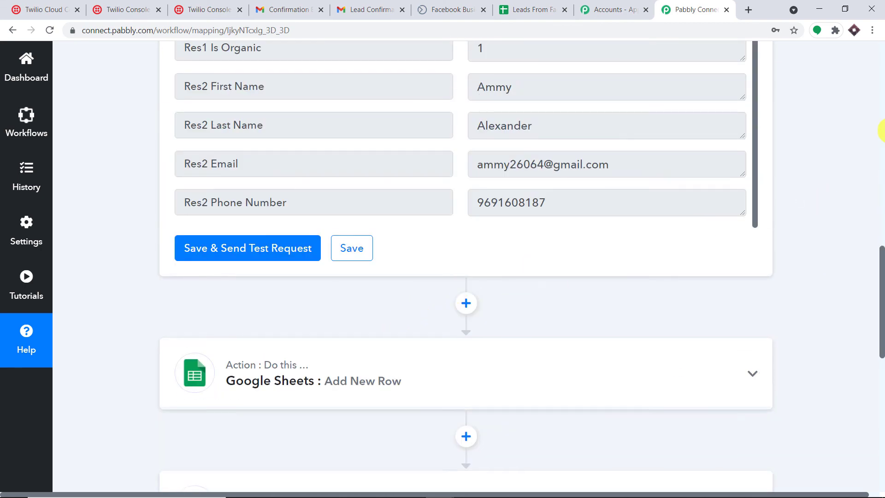
Step: Collapse the Facebook Lead Ads trigger step to show the compact workflow
{"action": "left_click", "coordinate": [882, 118]}
{"action": "left_click", "coordinate": [881, 118]}
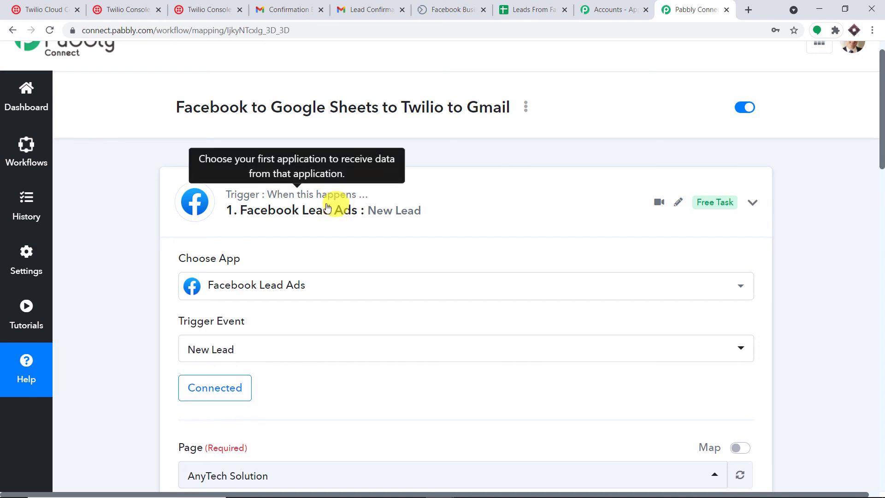
{"action": "left_click", "coordinate": [323, 211]}
{"action": "scroll", "coordinate": [451, 199], "scroll_direction": "down", "scroll_amount": 2}
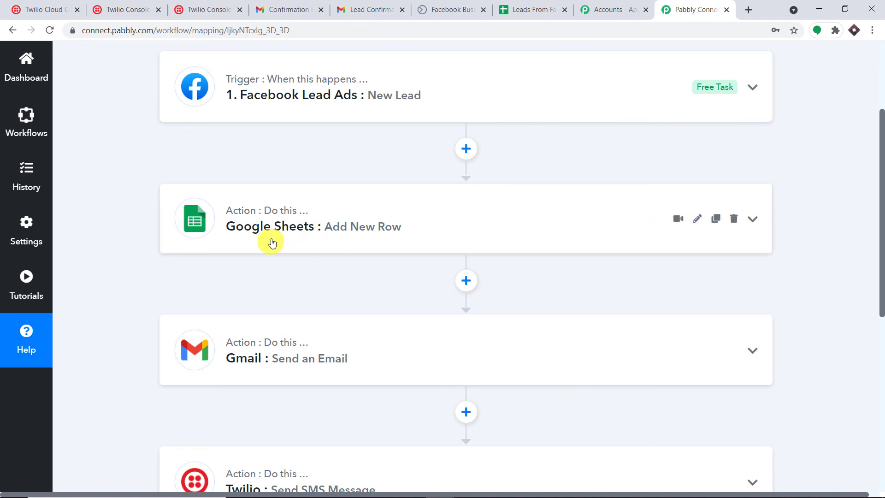
{"action": "scroll", "coordinate": [279, 293], "scroll_direction": "down", "scroll_amount": 1}
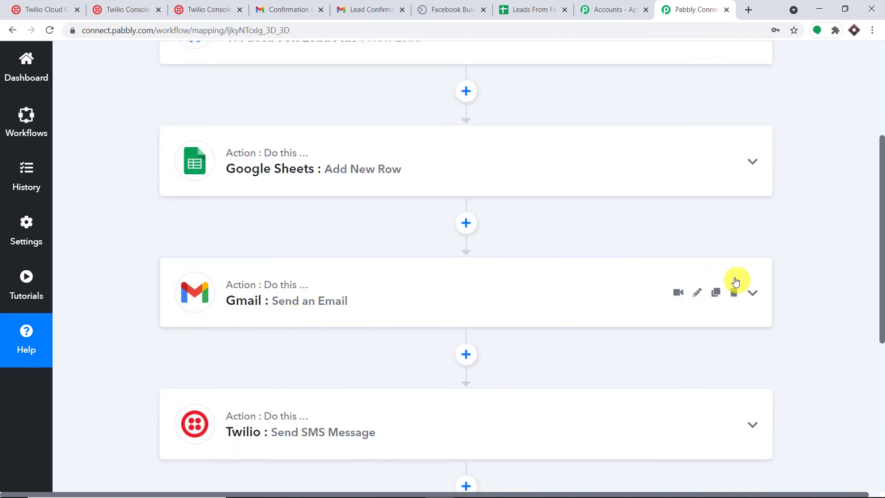
{"action": "scroll", "coordinate": [659, 304], "scroll_direction": "down", "scroll_amount": 2}
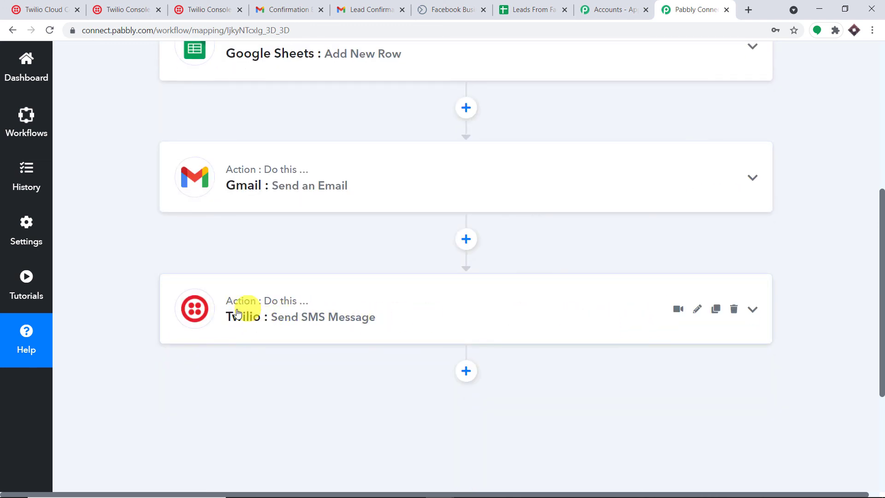
{"action": "scroll", "coordinate": [270, 277], "scroll_direction": "up", "scroll_amount": 2}
{"action": "scroll", "coordinate": [269, 154], "scroll_direction": "up", "scroll_amount": 3}
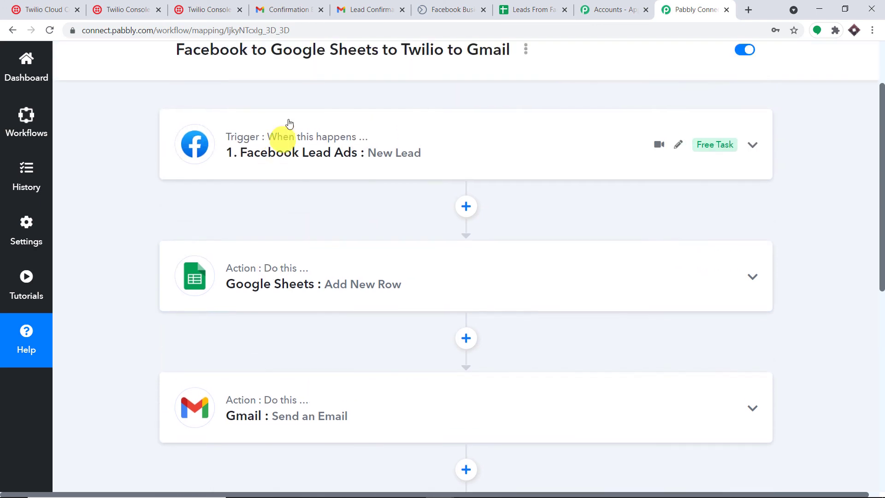
{"action": "scroll", "coordinate": [292, 169], "scroll_direction": "down", "scroll_amount": 4}
{"action": "scroll", "coordinate": [291, 203], "scroll_direction": "down", "scroll_amount": 3}
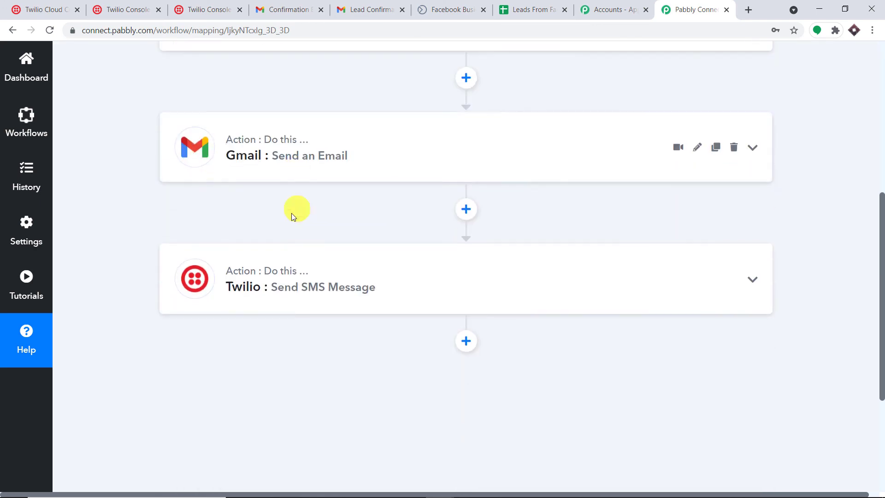
{"action": "scroll", "coordinate": [329, 108], "scroll_direction": "up", "scroll_amount": 5}
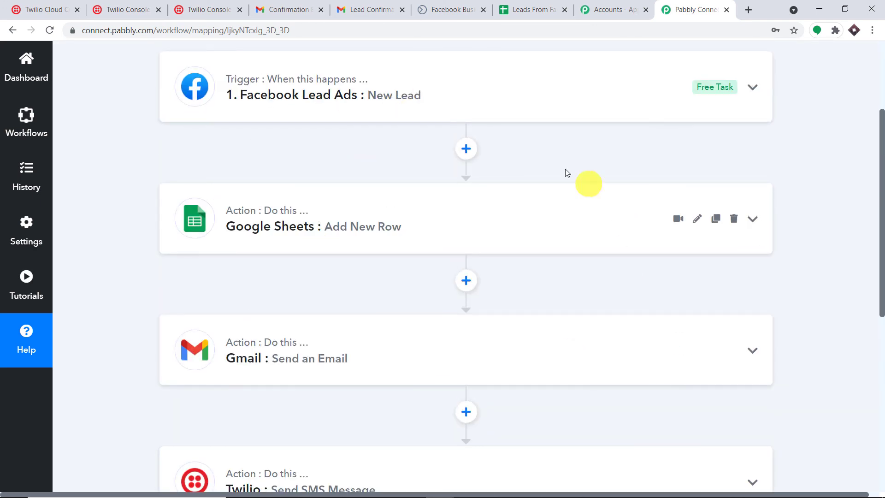